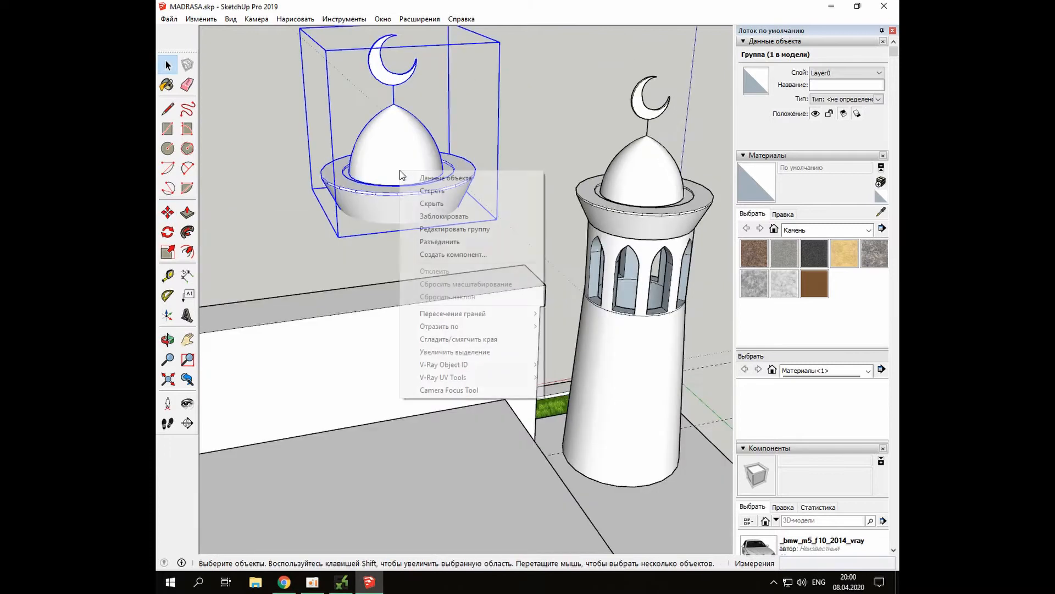
Explode the duplicated minaret crown group and make a separate group of its dome
click(454, 242)
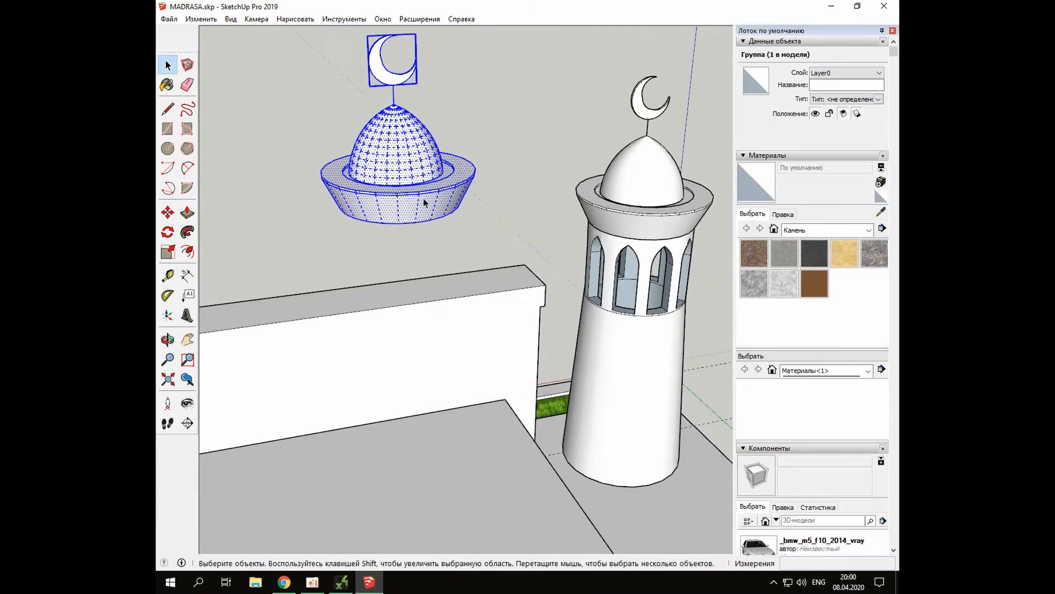
click(442, 203)
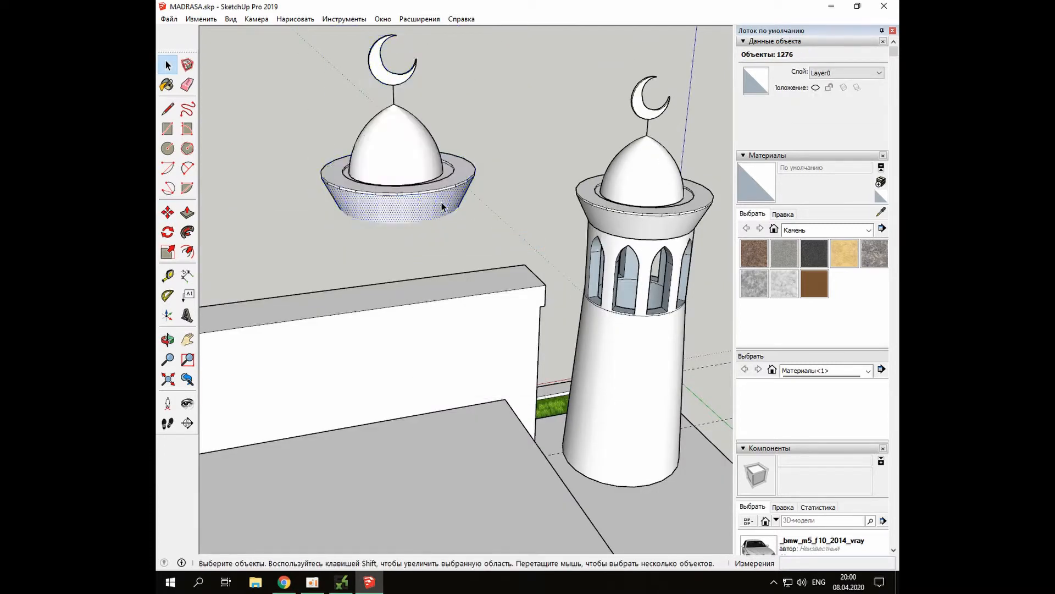
triple_click(401, 137)
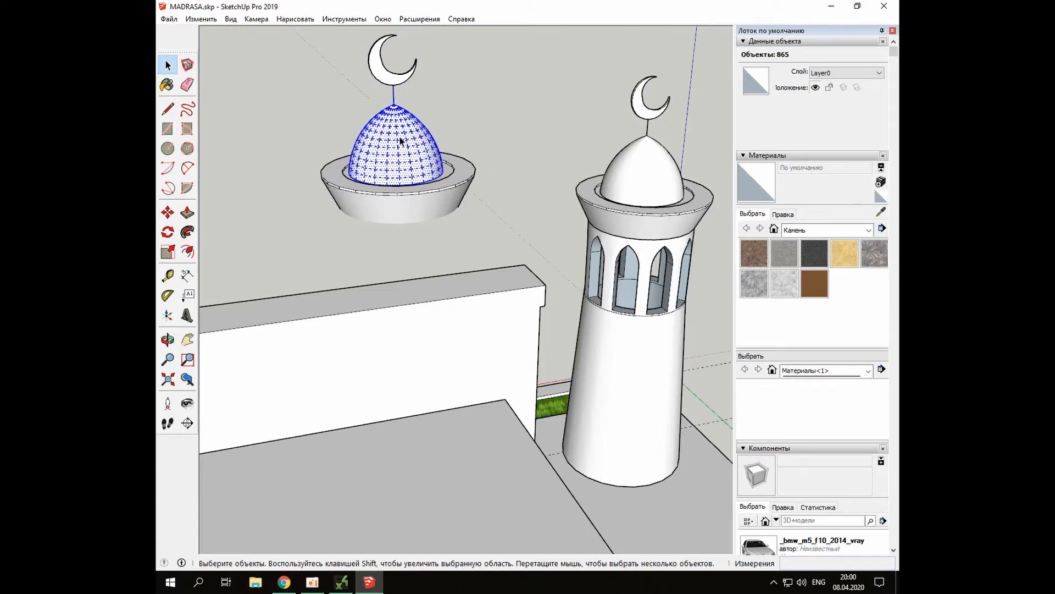
right_click(395, 136)
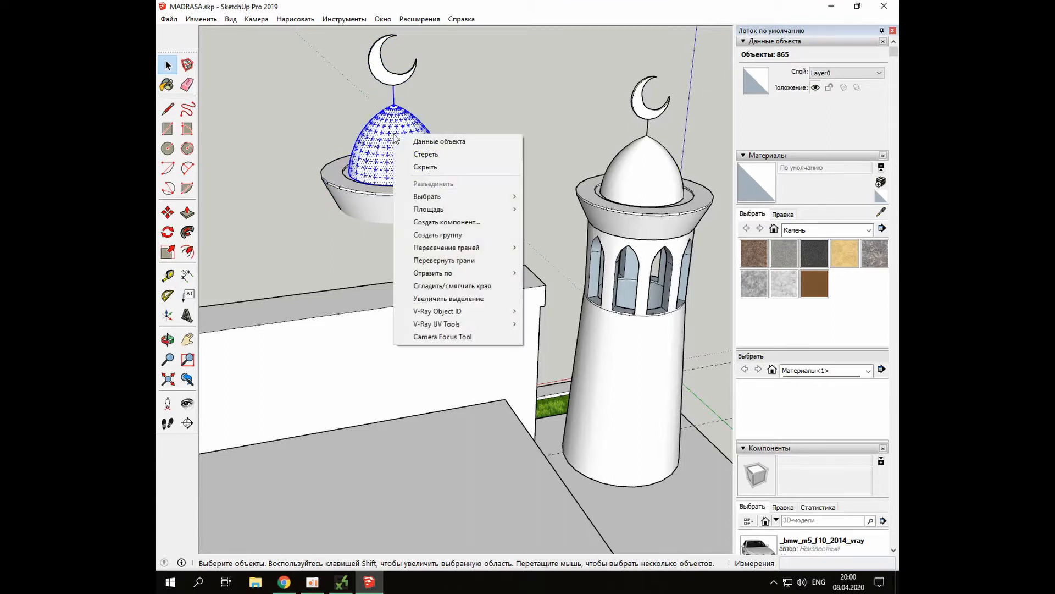
click(445, 238)
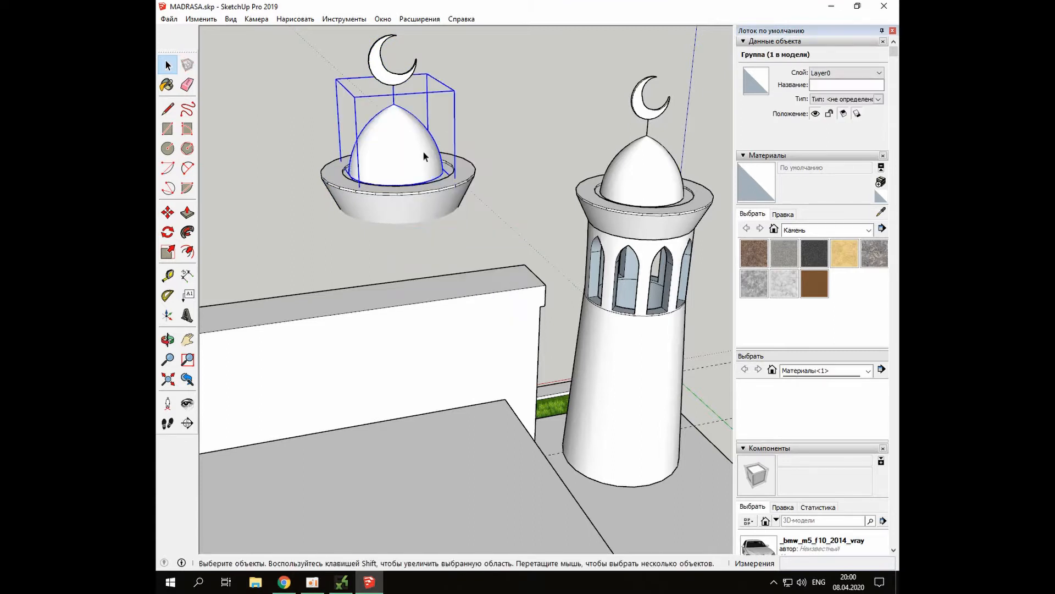
Copy the dome group about 542 cm sideways, away from the minaret
key(m)
click(355, 192)
key(ctrl)
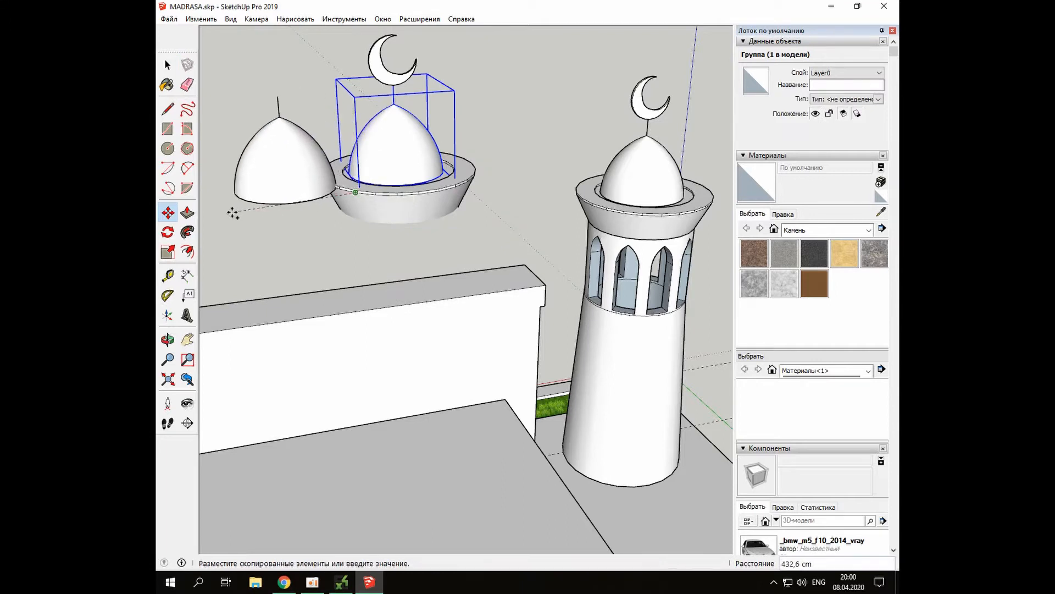
click(202, 213)
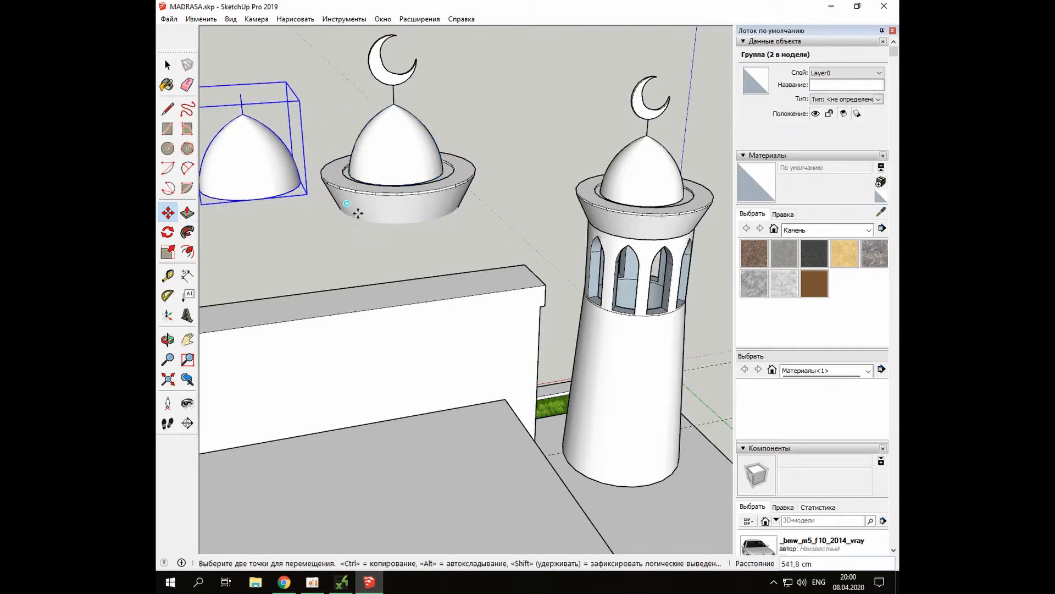
Delete the exploded crown's flared ring, its original dome and the crescent, keeping only the copied dome
key(space)
drag(309, 36, 523, 235)
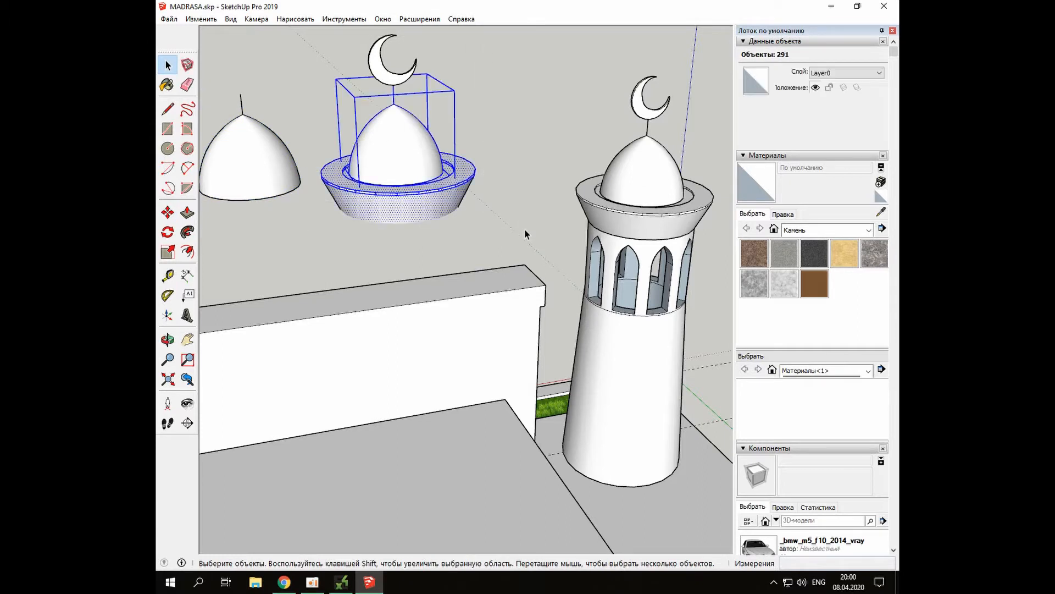
key(Delete)
drag(366, 35, 431, 112)
key(Delete)
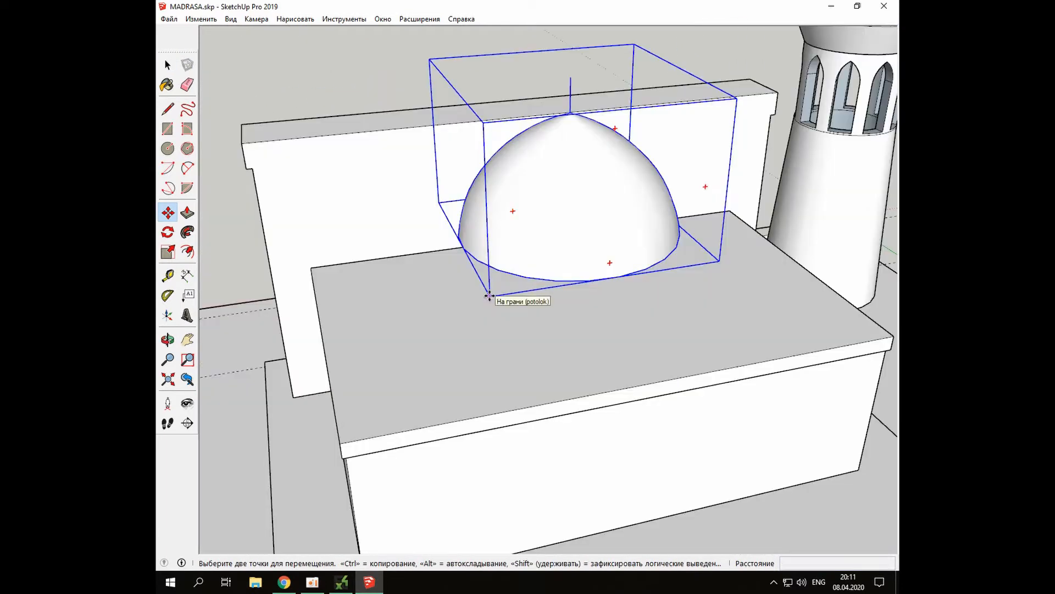
Move the large dome across the madrasa roof, holding it by its near base corner
scroll(487, 295, up, 5)
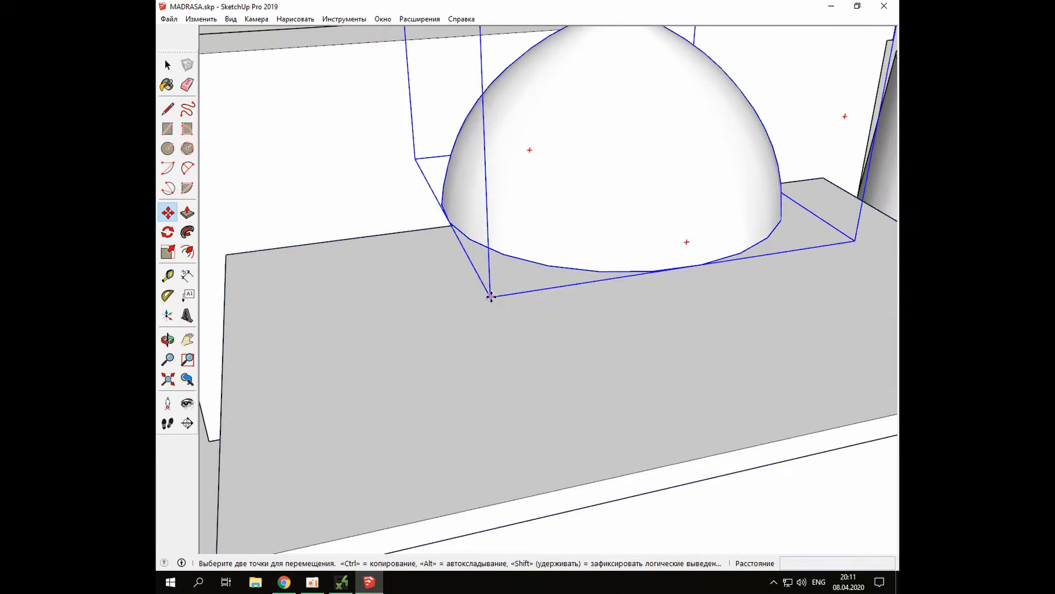
click(491, 296)
scroll(490, 296, down, 4)
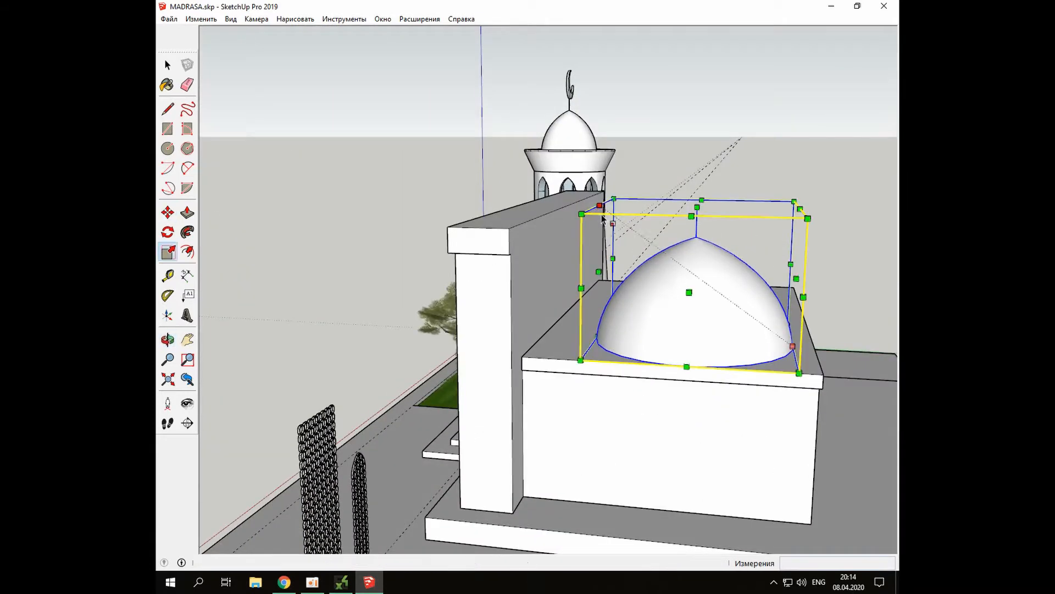
click(597, 208)
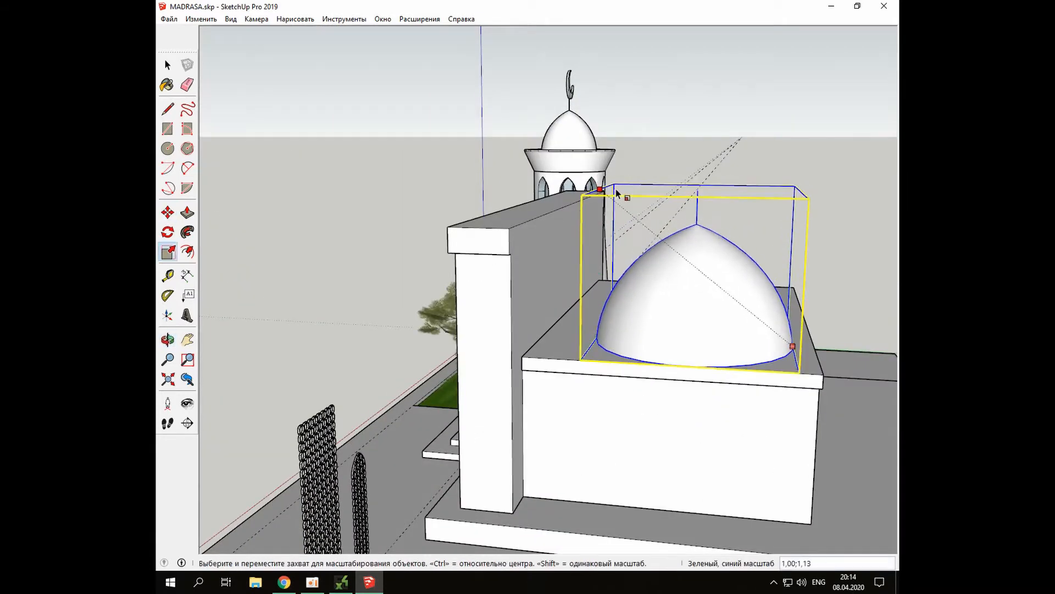
key(Escape)
click(617, 191)
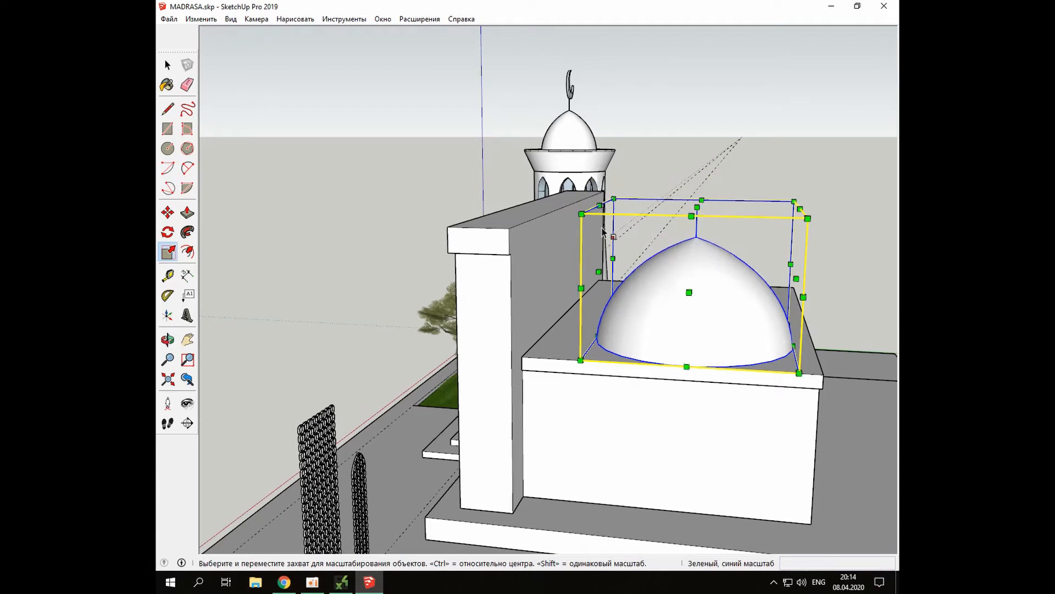
scroll(829, 337, up, 2)
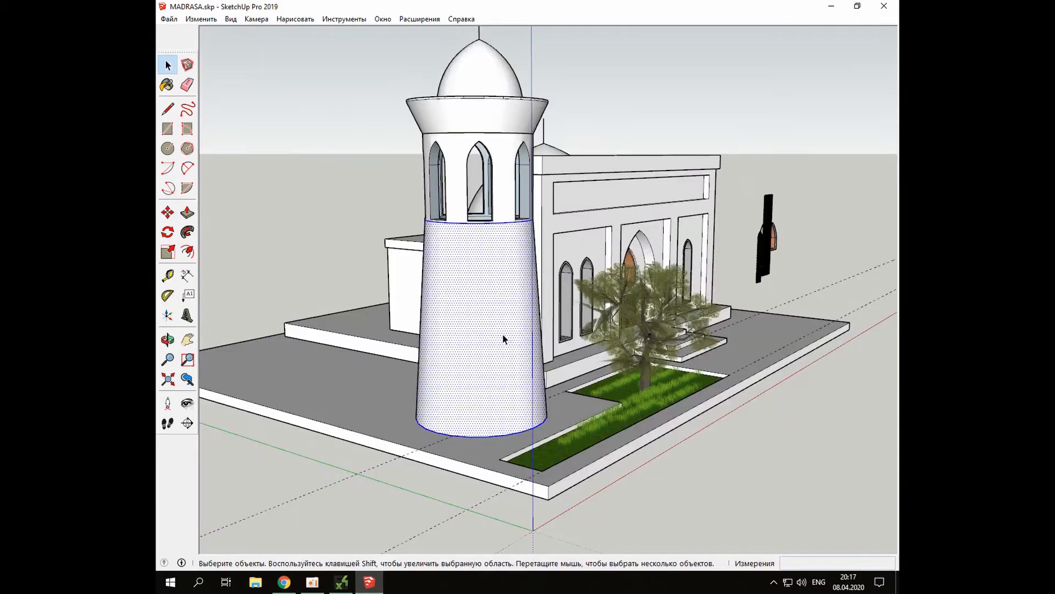
Select the minaret's entire connected shaft, including the arched windows, and make it a group
triple_click(503, 338)
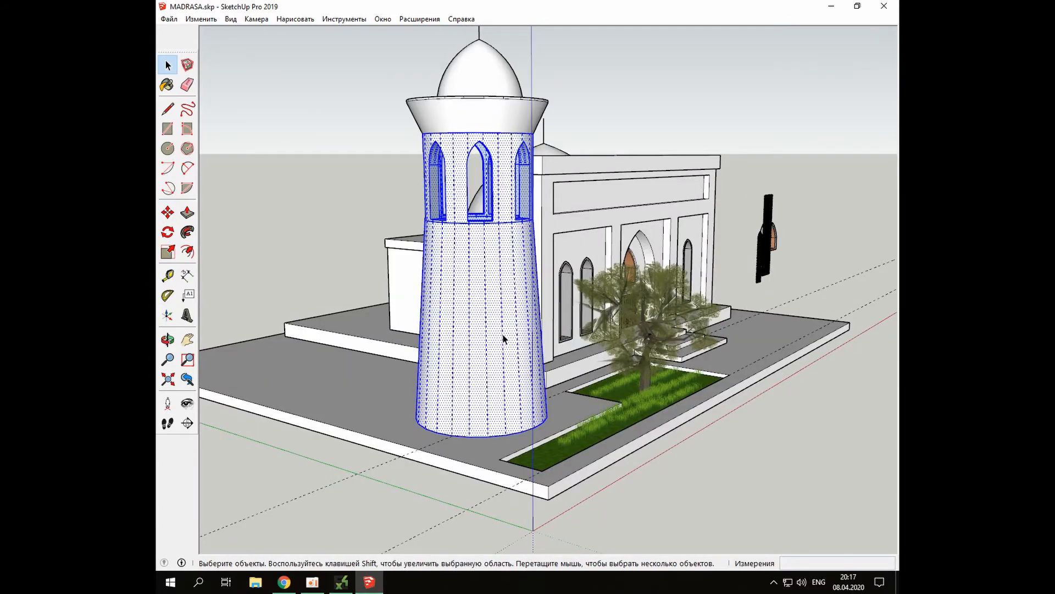
scroll(560, 343, down, 3)
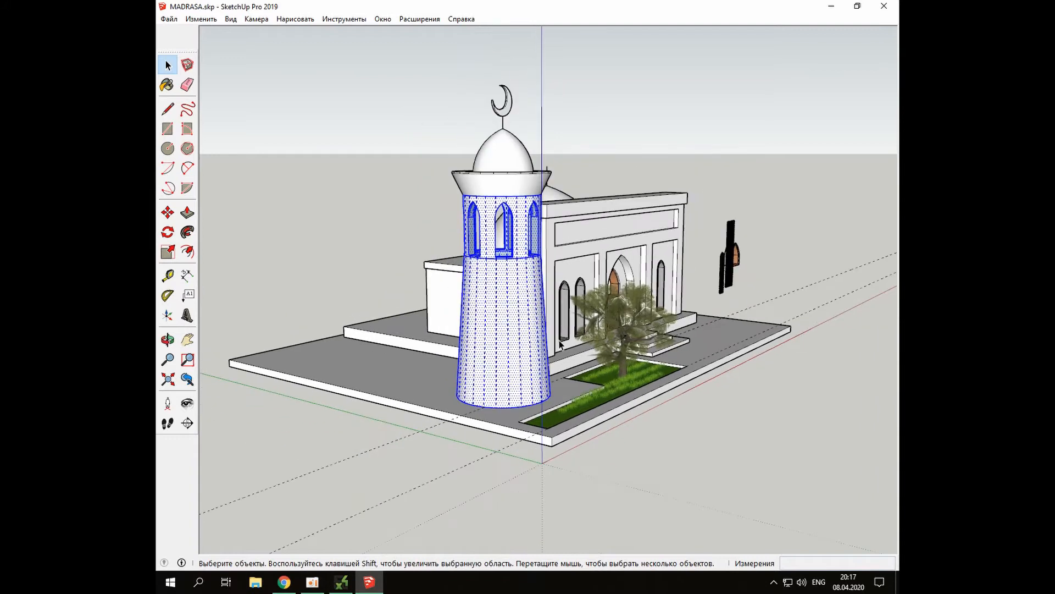
middle_drag(559, 342, 450, 175)
right_click(452, 279)
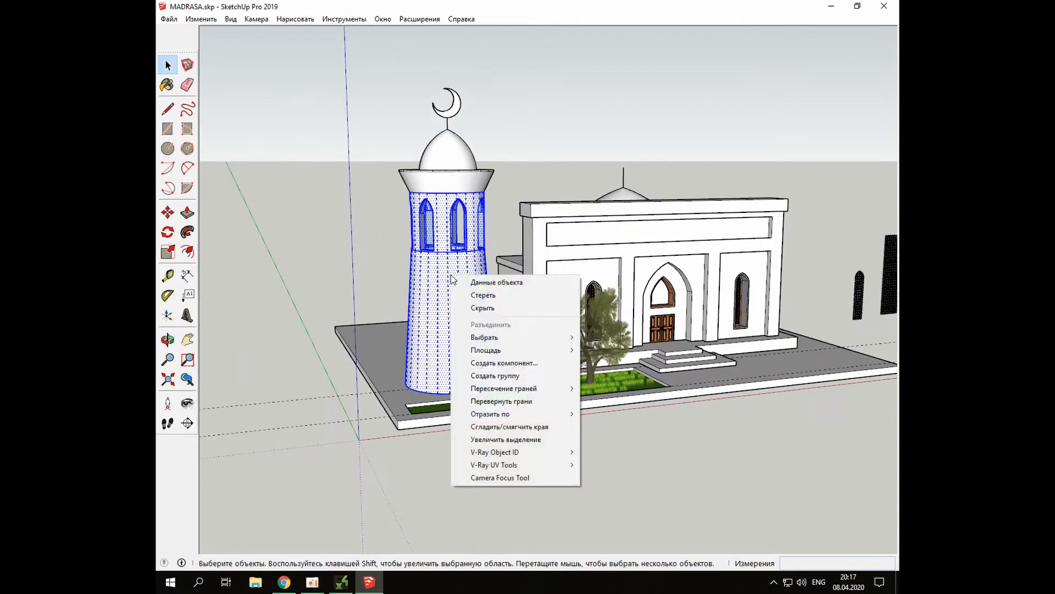
click(519, 373)
Scale the minaret shaft group vertically from its top, stretching it up to just beneath the crescent
click(169, 252)
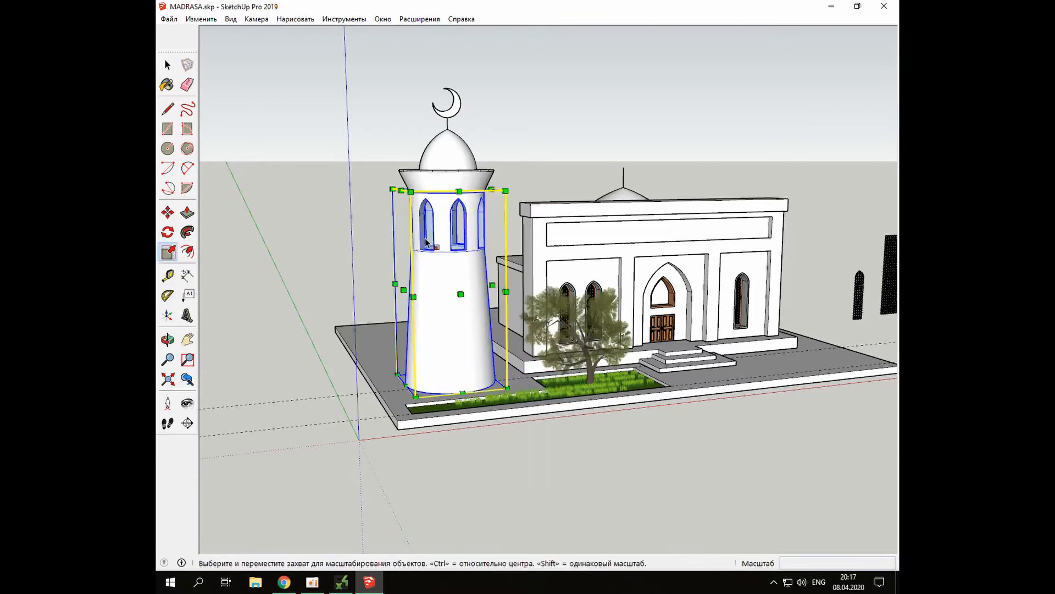
scroll(434, 214, up, 2)
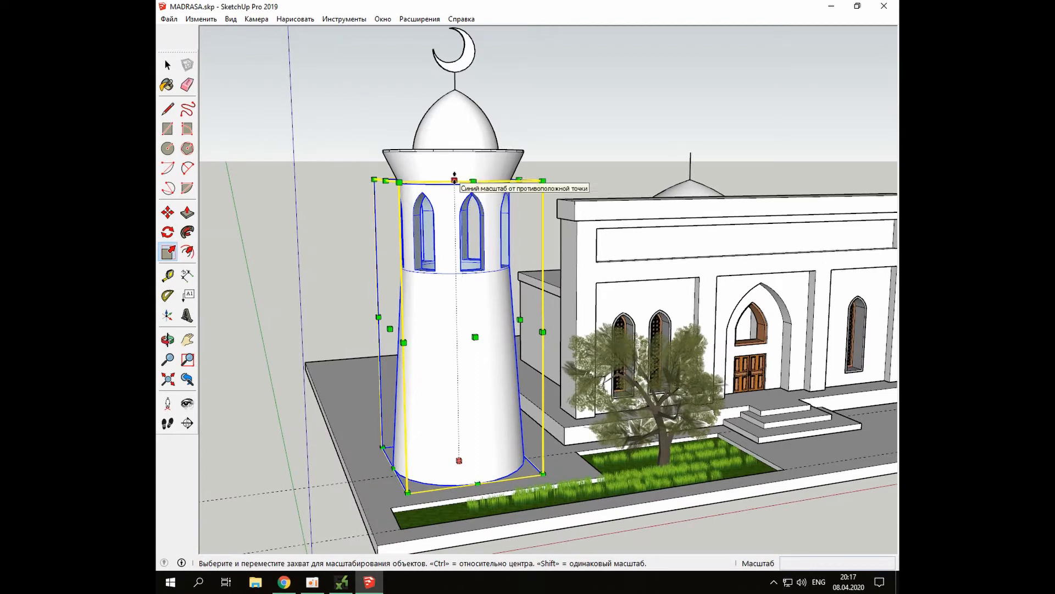
drag(454, 174, 466, 93)
key(space)
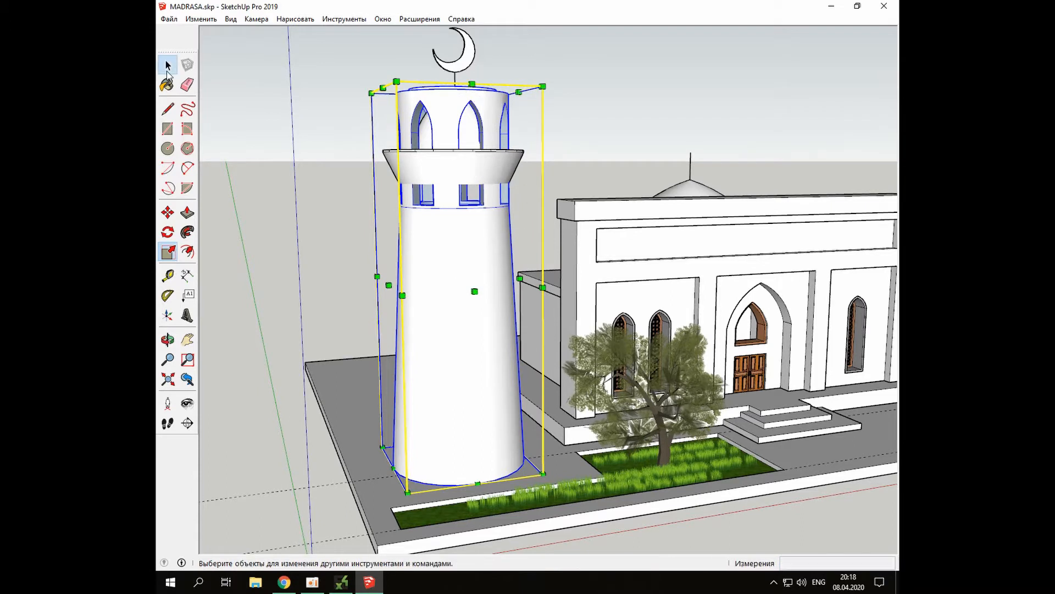
Move the minaret's crown group with ring, dome and crescent up onto the heightened shaft
click(470, 65)
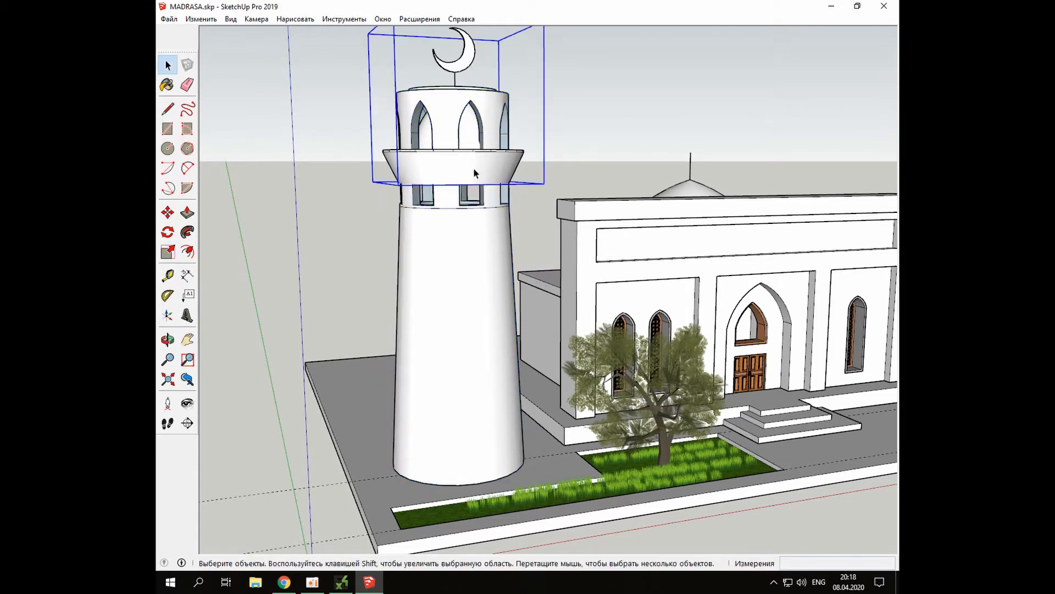
scroll(476, 173, up, 3)
key(m)
click(495, 295)
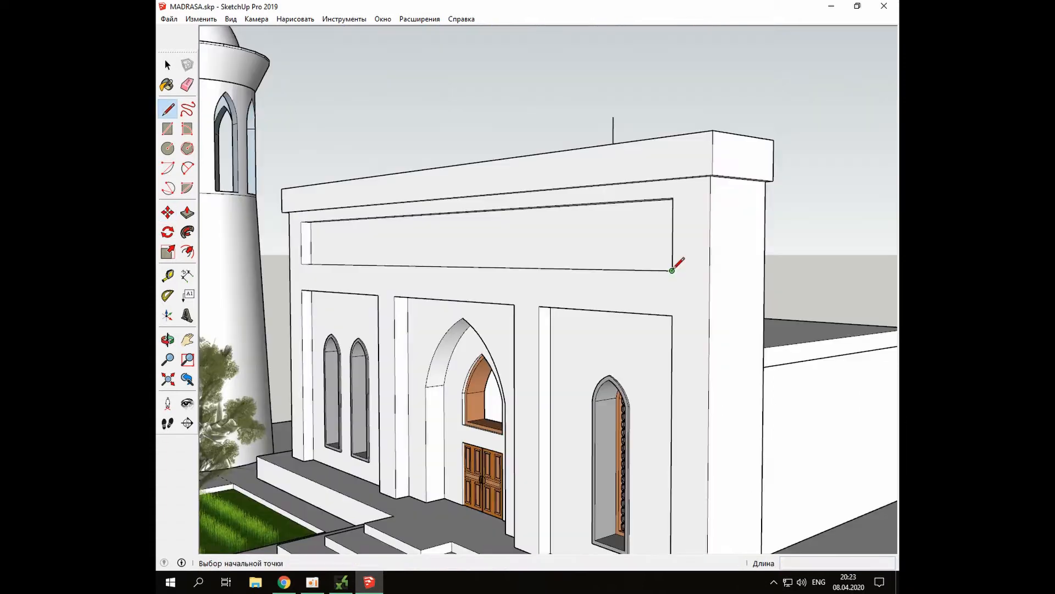
Draw two 100 cm lines extending the long upper facade recess from its end corners to the wall's outer edge
click(672, 271)
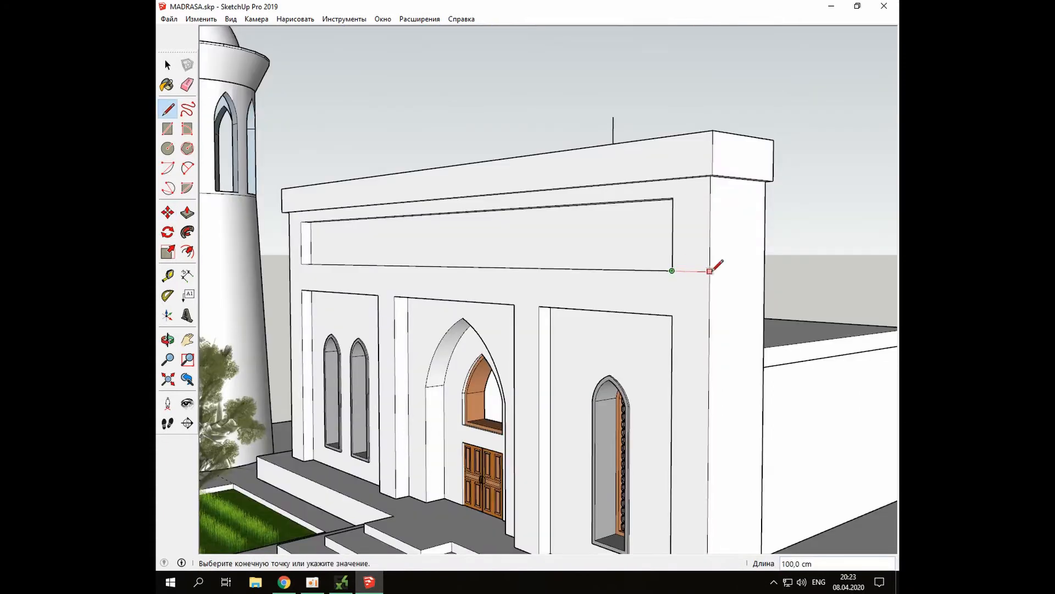
click(710, 271)
click(673, 270)
click(711, 196)
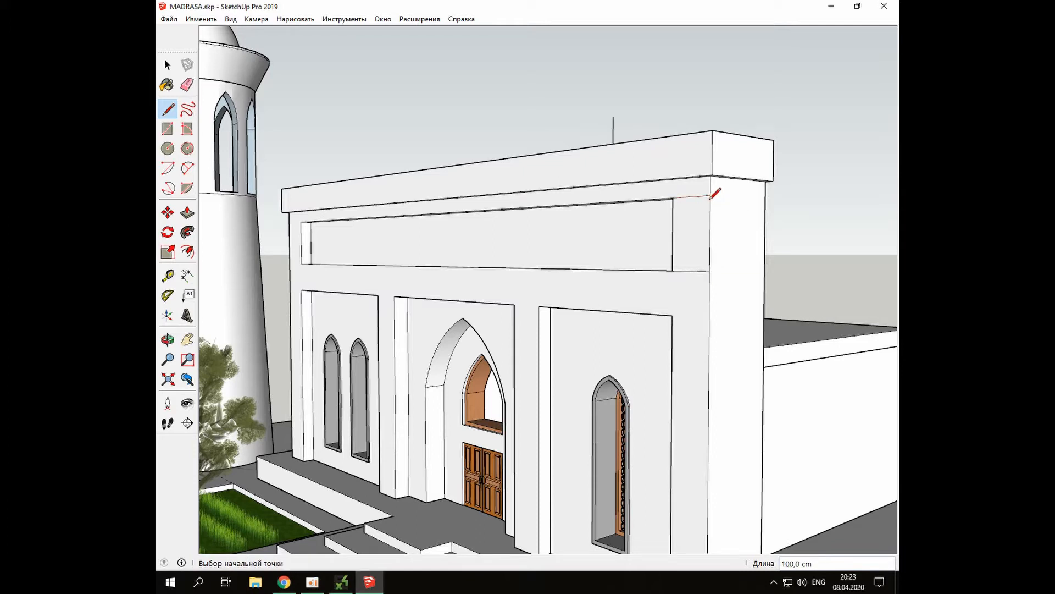
Push the outlined end strip in to the recess's depth and remove the edge dividing the two faces
key(p)
double_click(686, 238)
key(space)
click(684, 236)
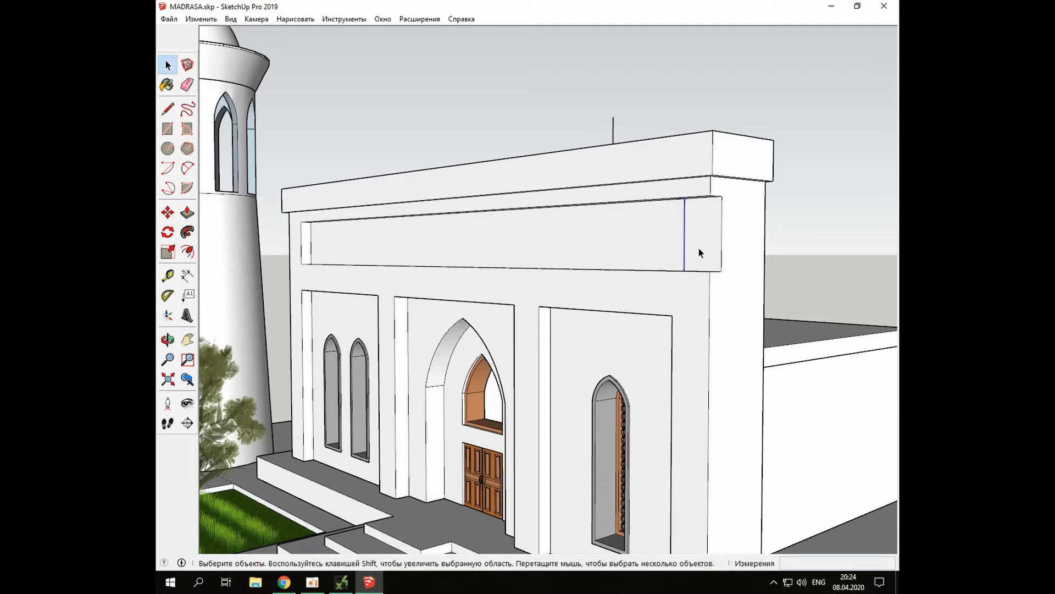
Draw two lines about 160 cm long across the wall's side face, continuing the recess's lower and upper edges
key(l)
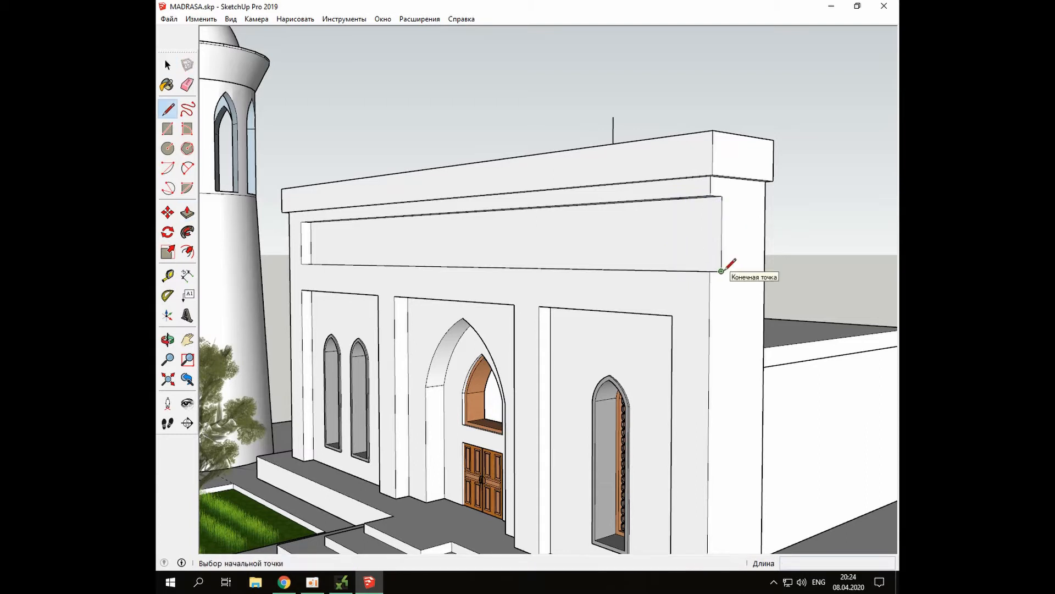
click(721, 271)
click(764, 270)
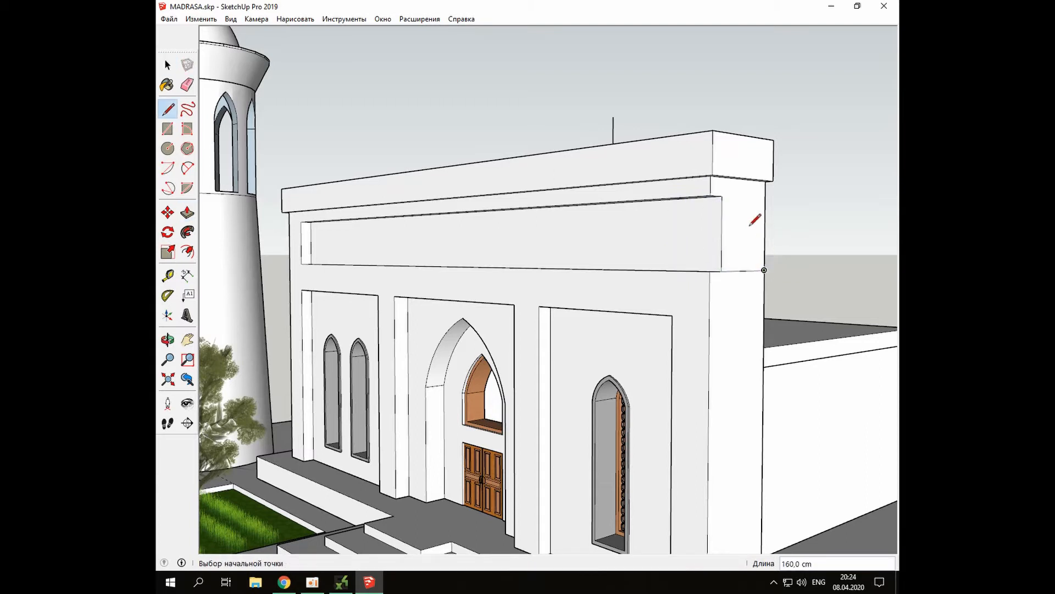
click(722, 195)
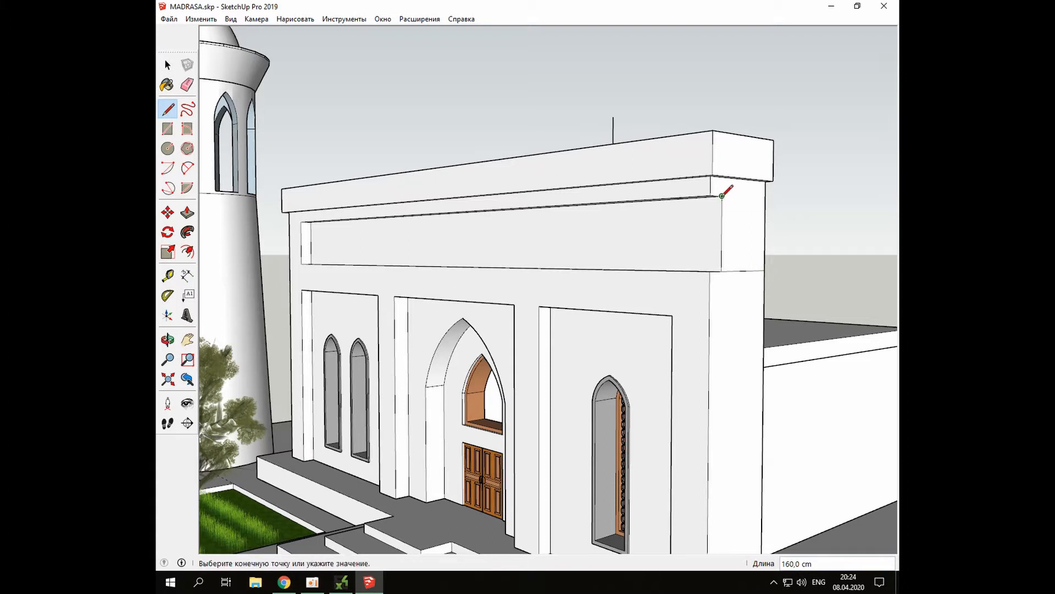
click(765, 198)
Push the outlined side face along the wall's length to the far end of the facade recess
key(p)
click(749, 240)
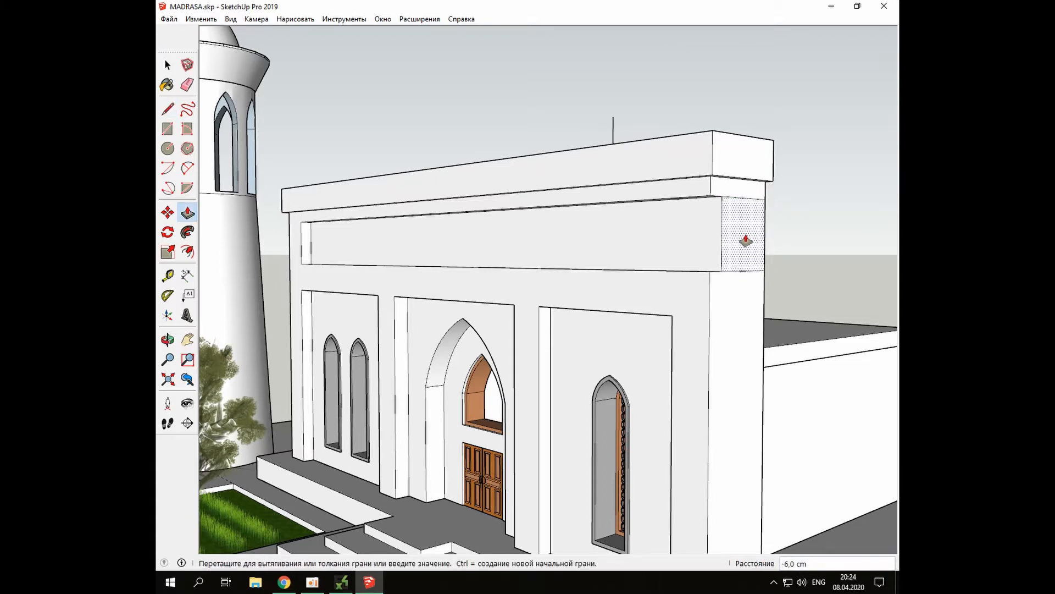
click(334, 233)
Draw a line from the opening's lower corner to the wall's outer edge and push the remaining end section back through the wall
key(l)
click(346, 298)
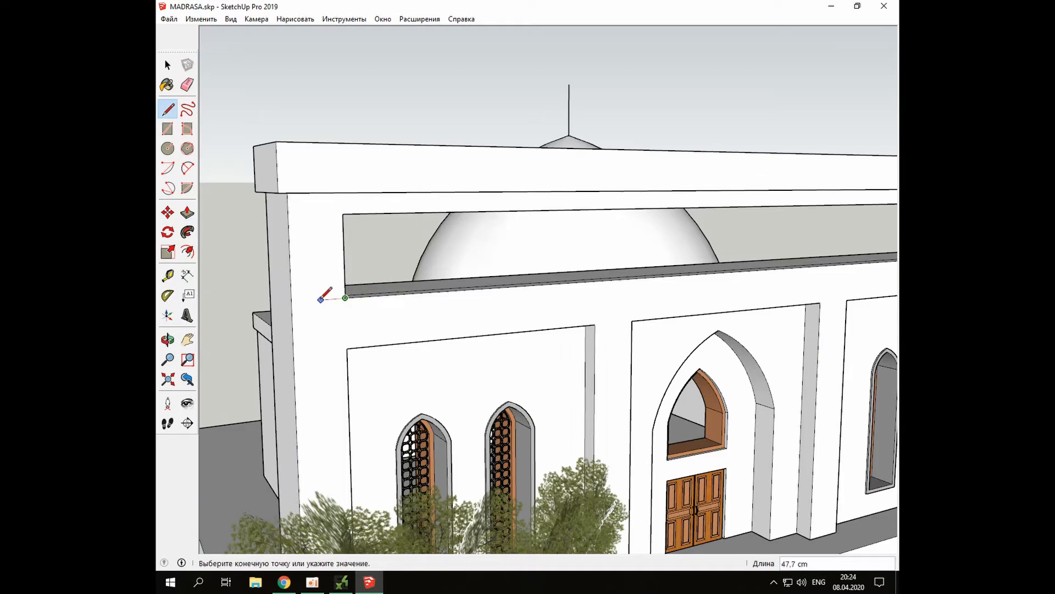
click(295, 300)
key(p)
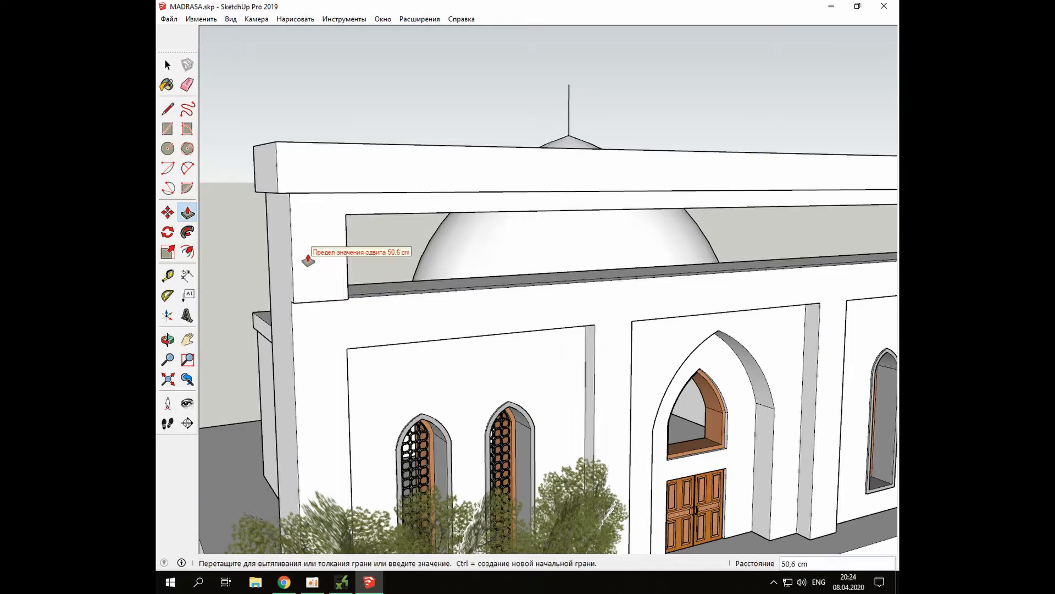
click(307, 254)
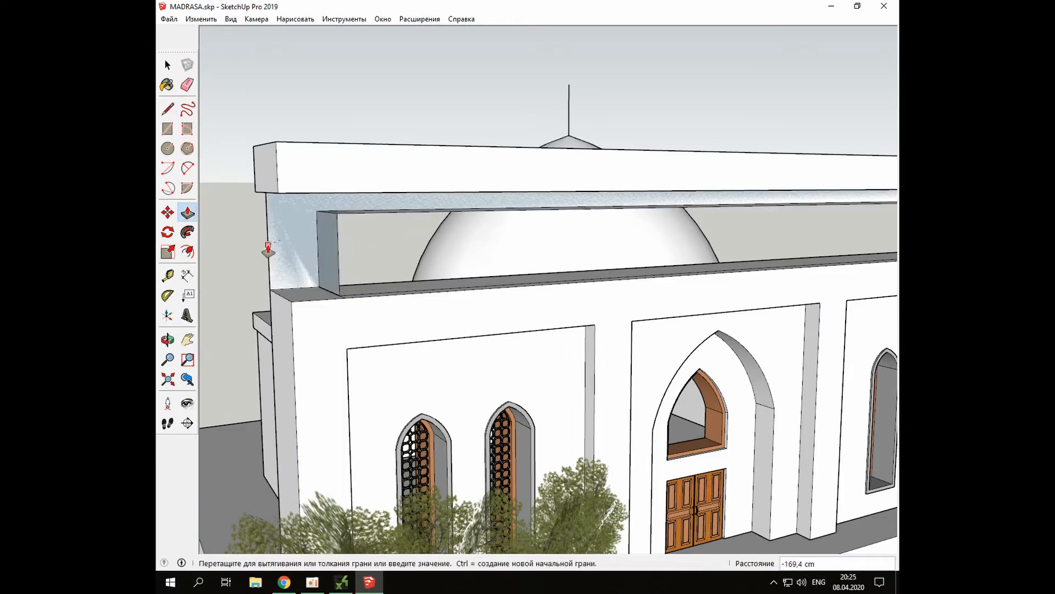
click(268, 250)
Delete the leftover end face, thin strip and corner edge in the gap beneath the cornice
key(space)
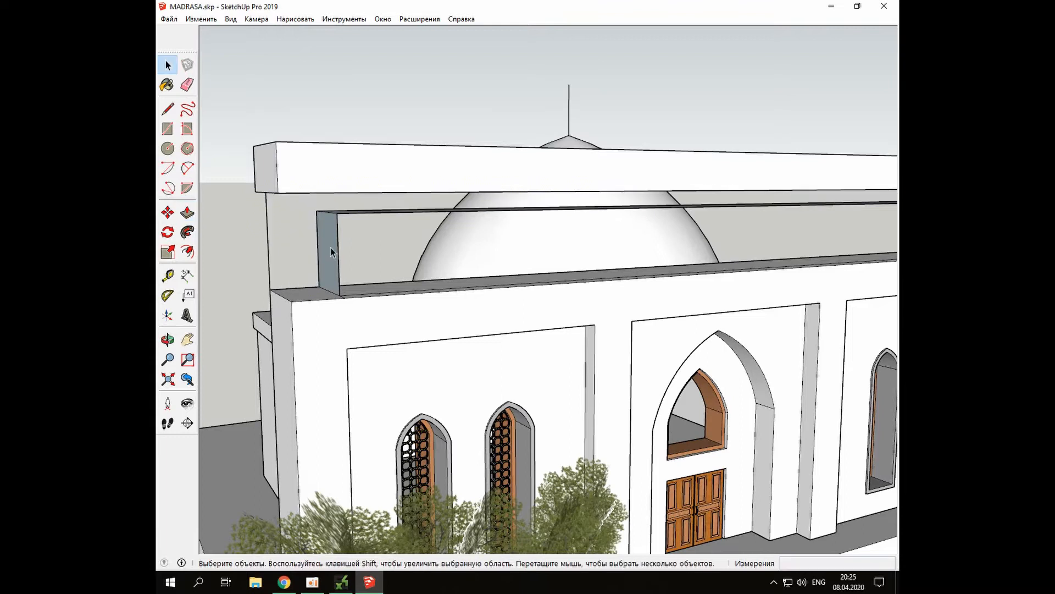
key(Delete)
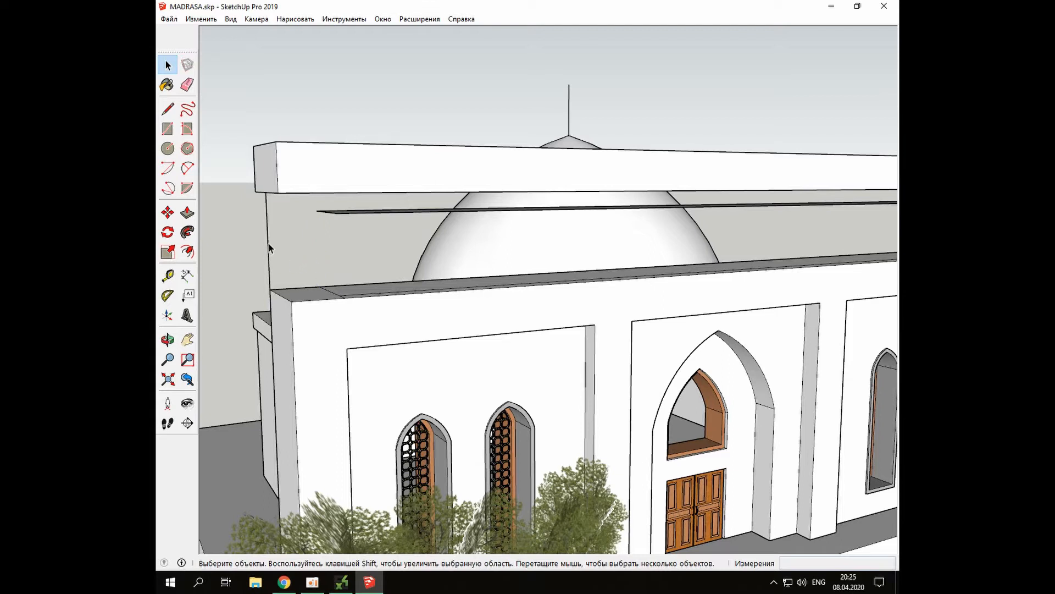
key(Delete)
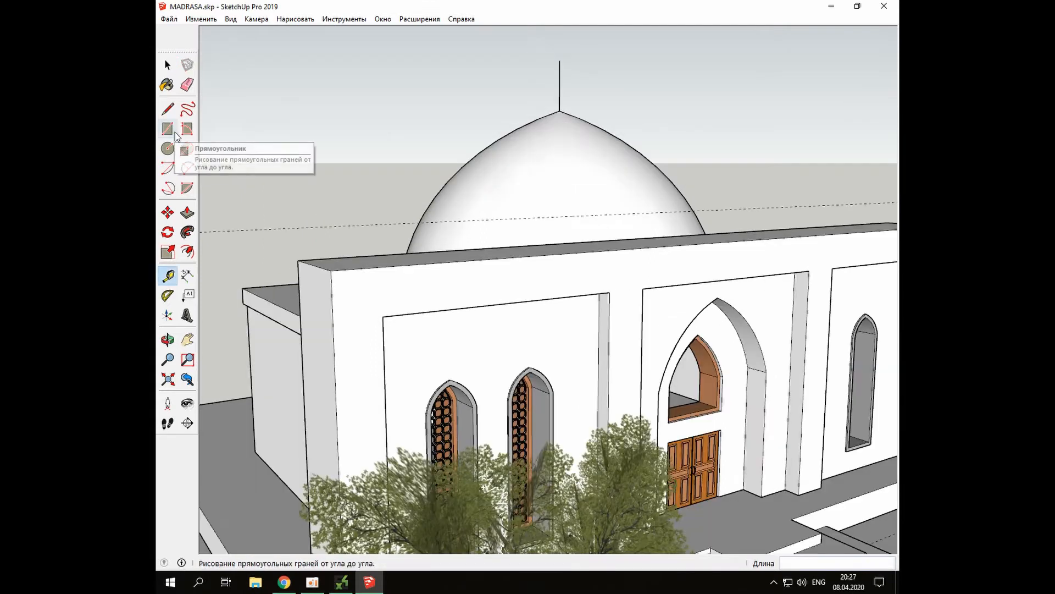
Raise the top face of the entrance facade wall and place a guide line 40 cm above the existing guide on its front
click(186, 213)
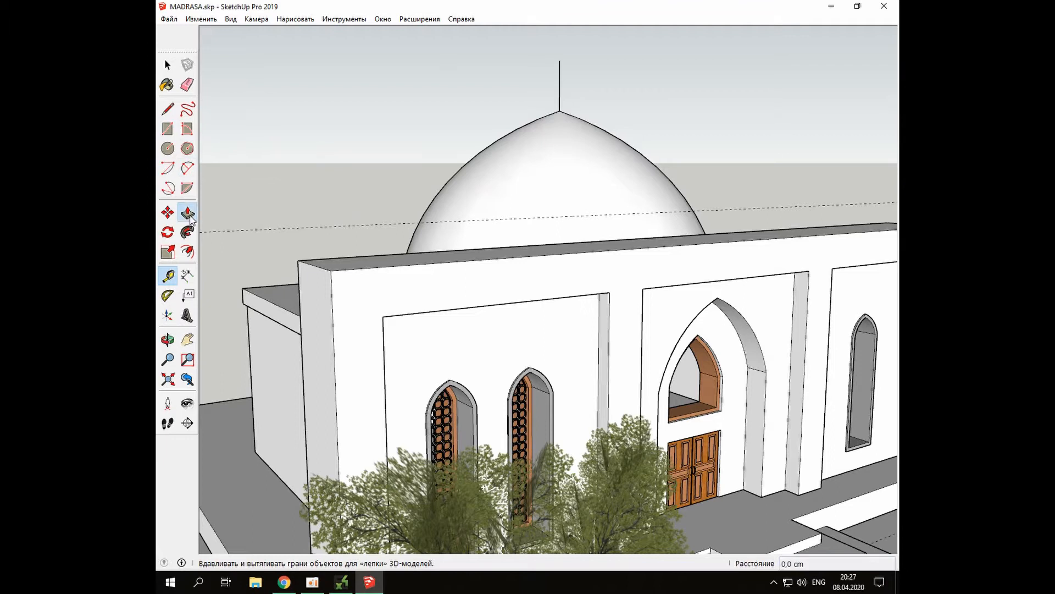
click(436, 256)
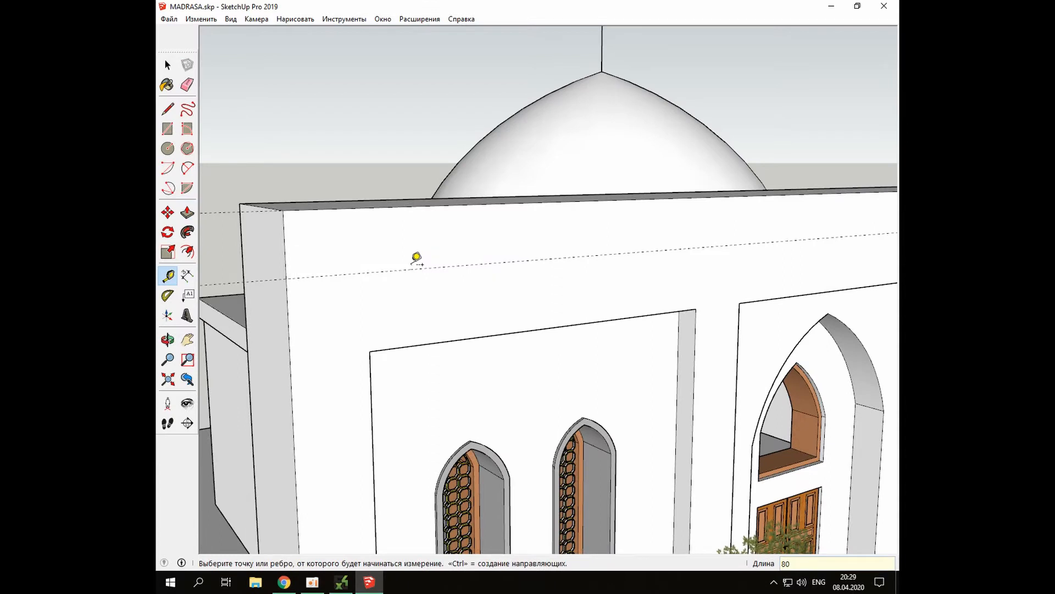
click(413, 268)
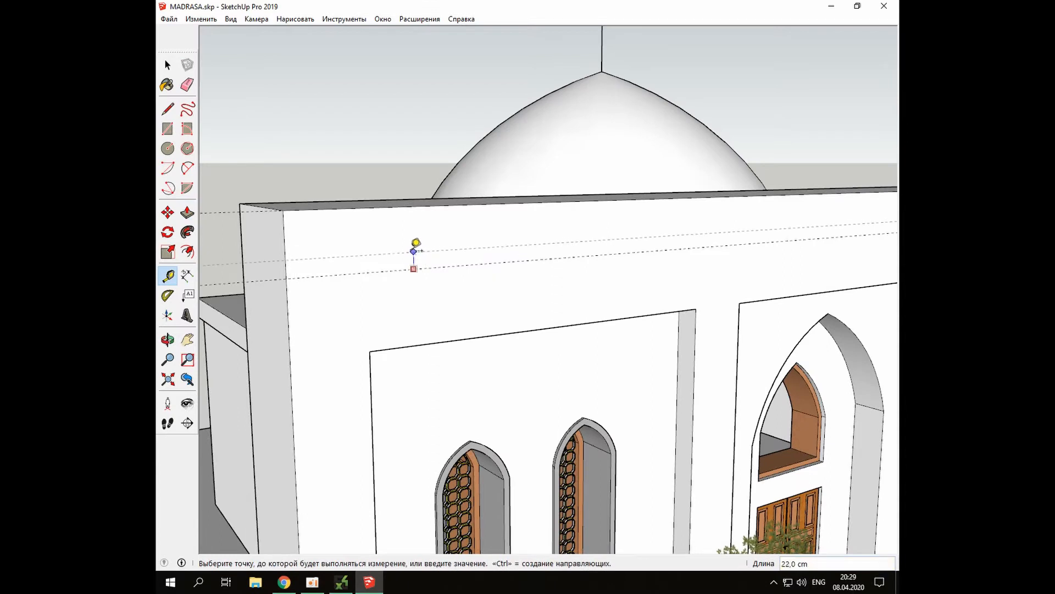
text(40)
key(Return)
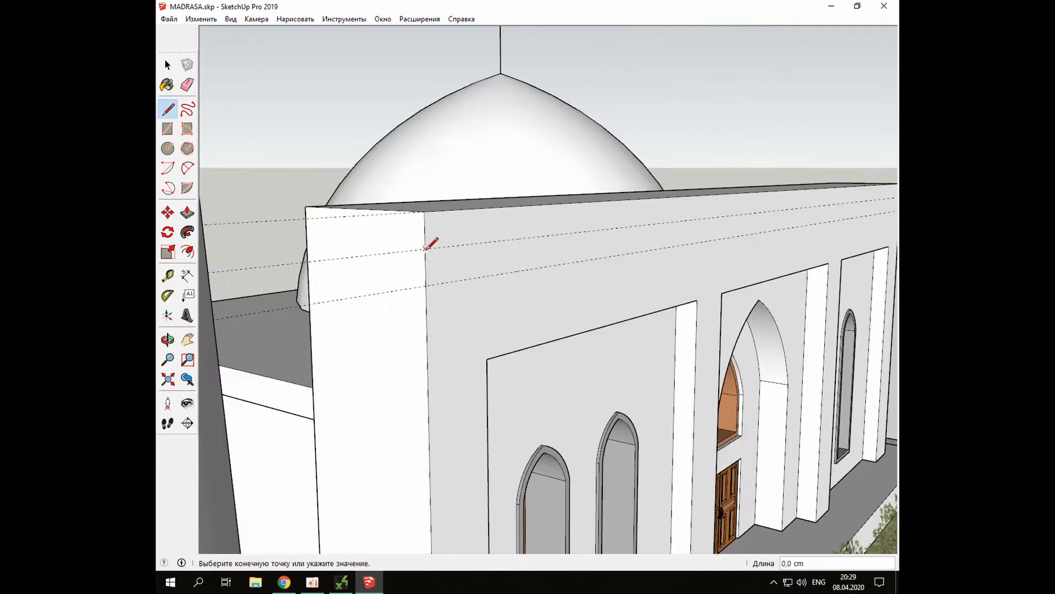
Draw two lines across the facade wall's left end face, starting where the two guide lines meet its front corner
click(306, 239)
click(426, 285)
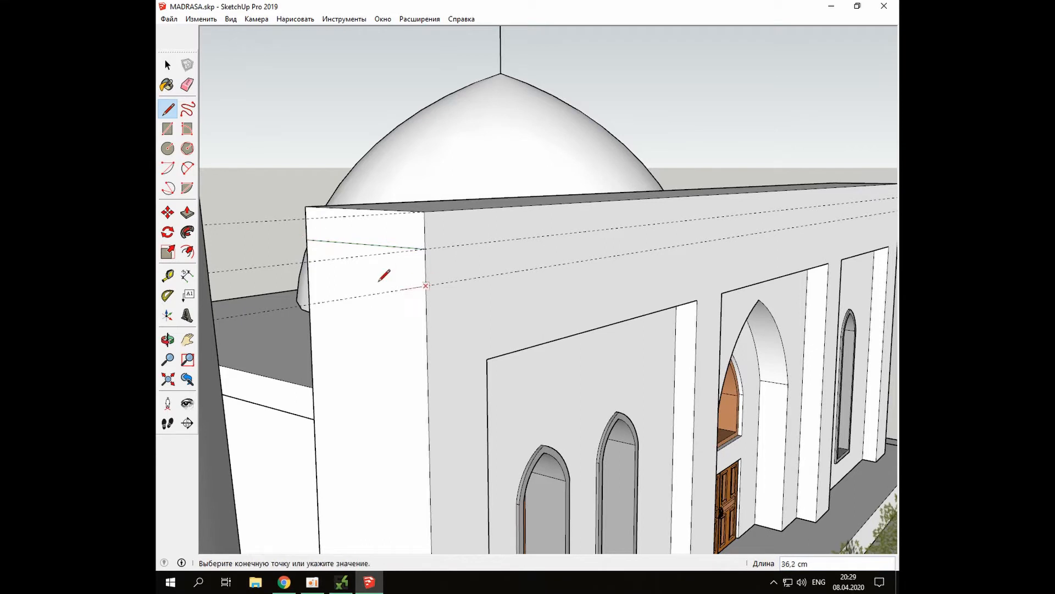
click(307, 271)
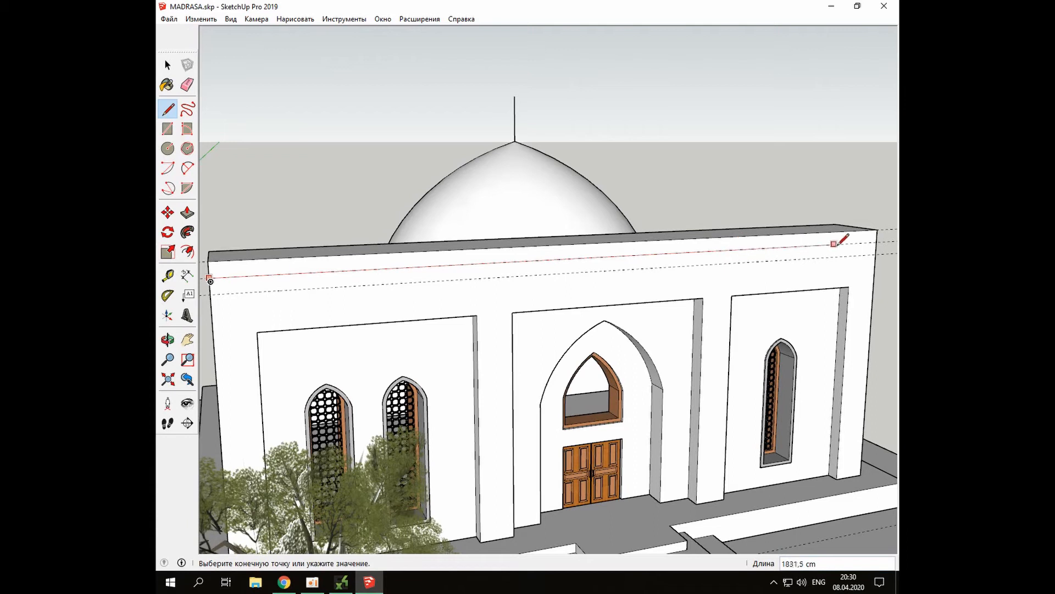
Draw two lines along the two guides across the full length of the facade's front face, from end to end
click(879, 237)
scroll(876, 236, up, 5)
click(730, 232)
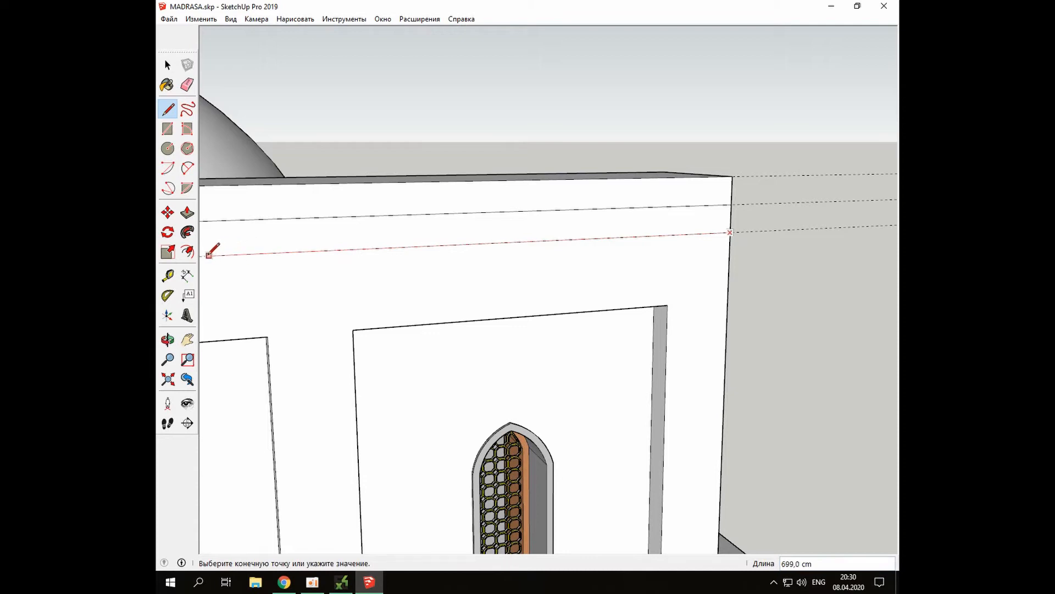
click(189, 338)
drag(238, 296, 540, 266)
drag(247, 275, 666, 261)
drag(327, 280, 744, 271)
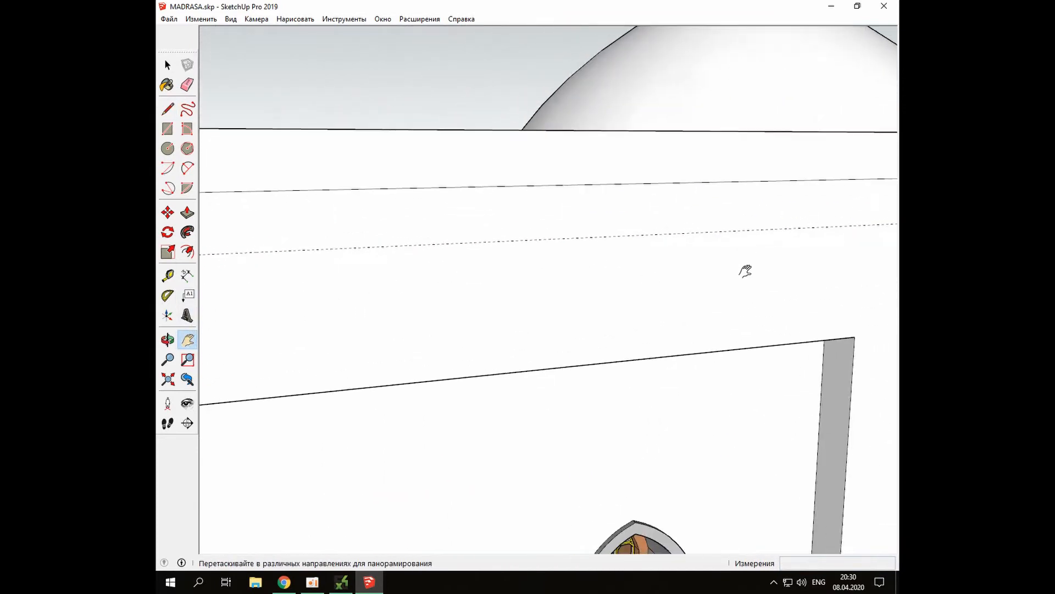
drag(350, 298, 581, 299)
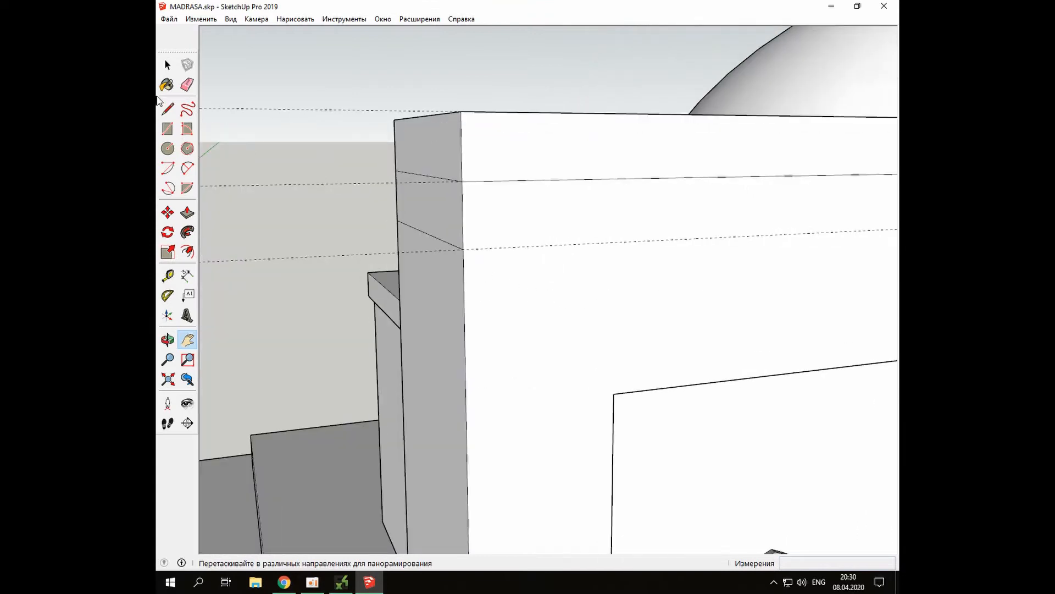
click(168, 108)
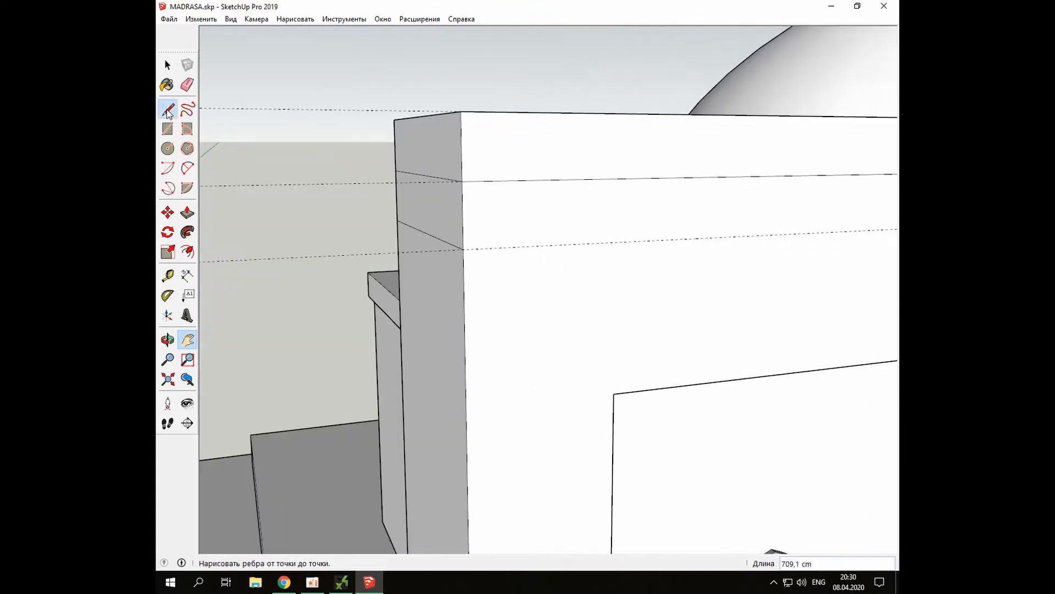
click(463, 249)
Pull the middle band on the wall's left end face outward 10 cm, and pull the band above it outward too
key(p)
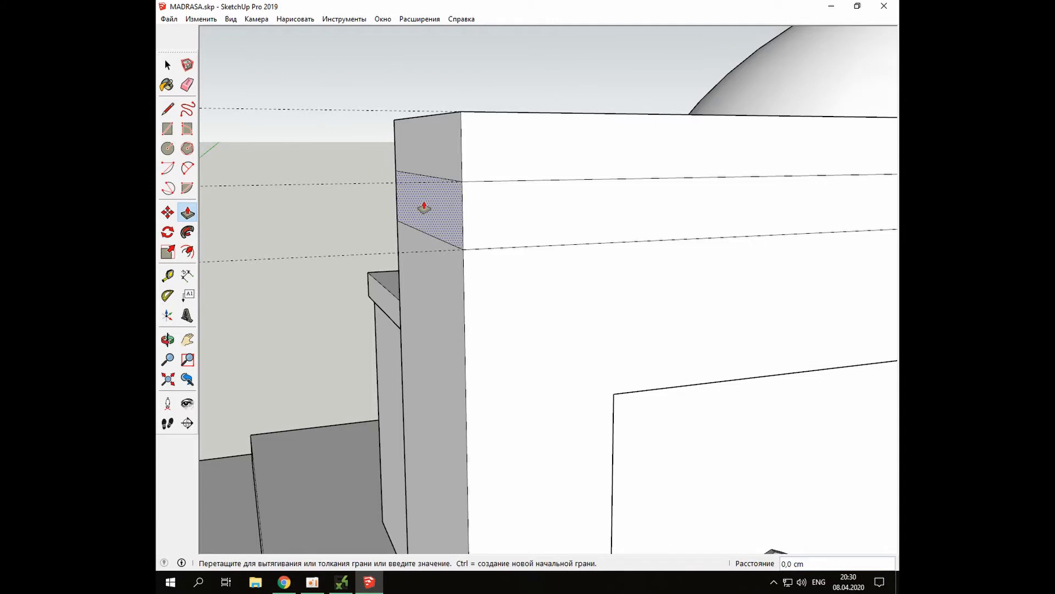
drag(424, 208, 409, 211)
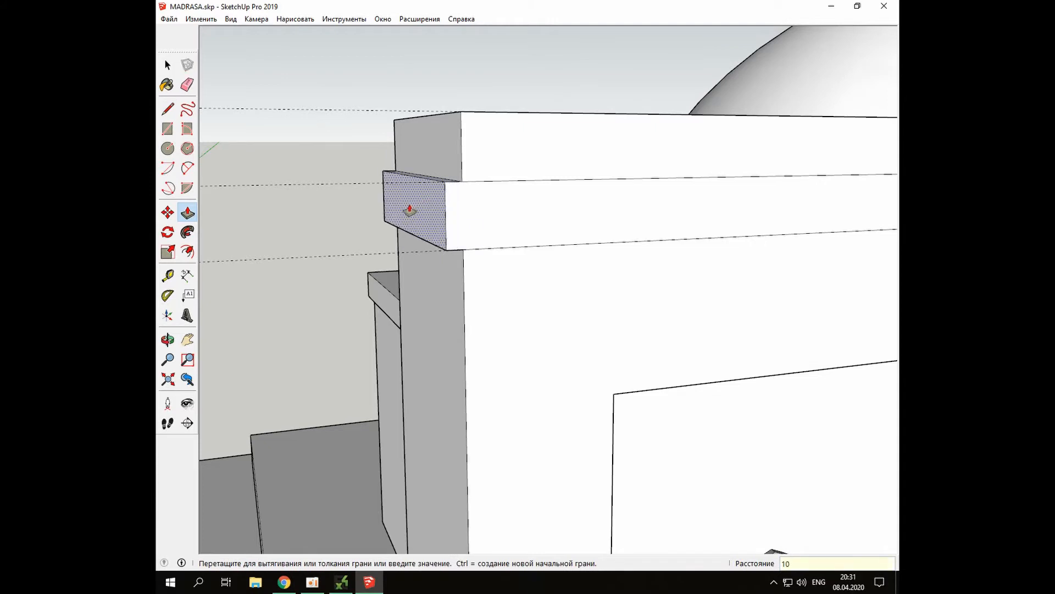
key(Return)
drag(444, 138, 404, 147)
key(Return)
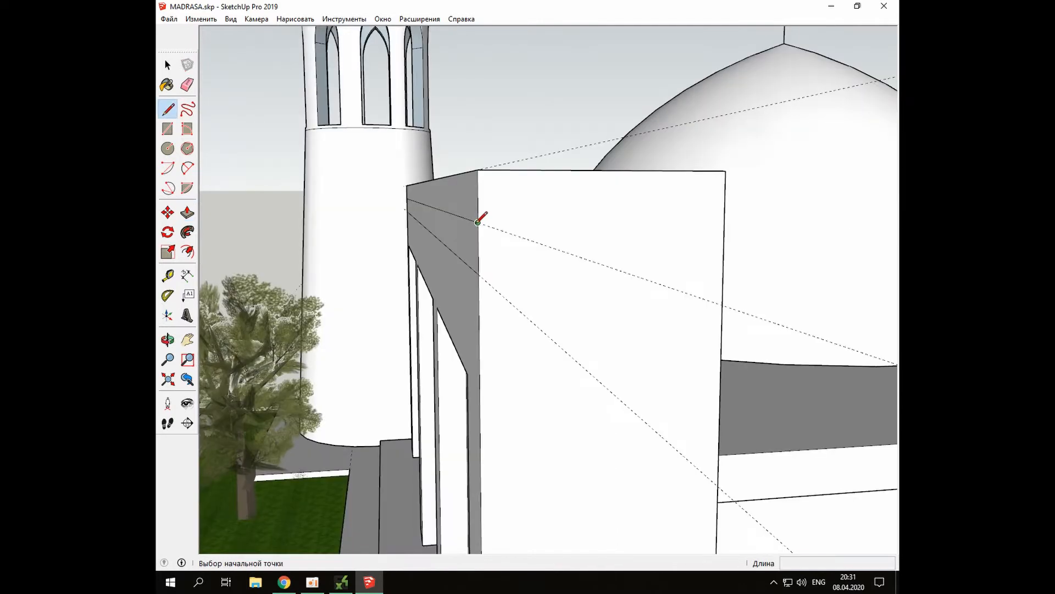
Draw two 200 cm lines across the wall's right end face, continuing the two band lines of the front
click(478, 222)
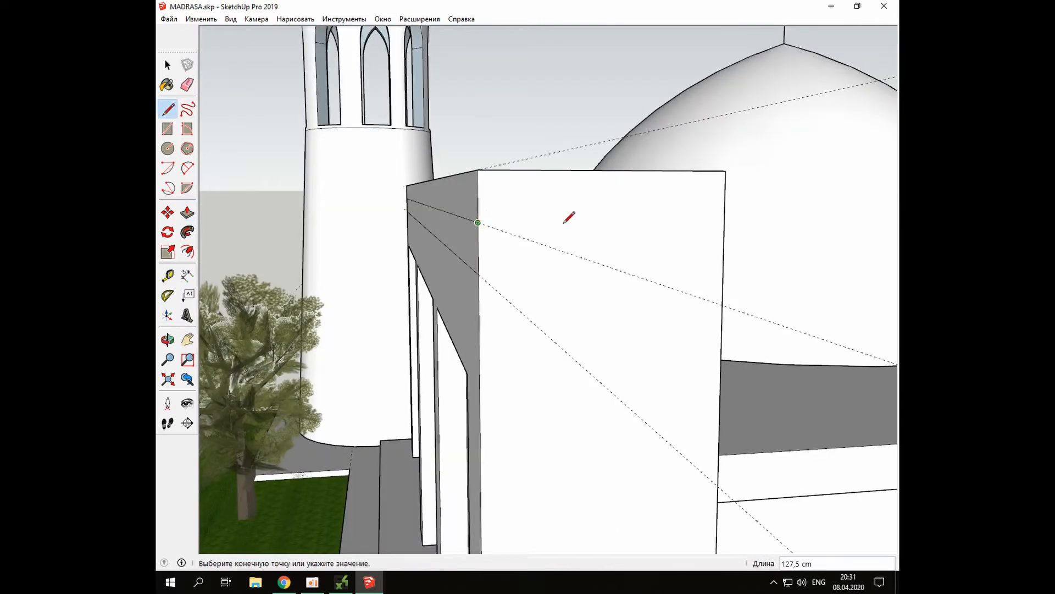
click(725, 221)
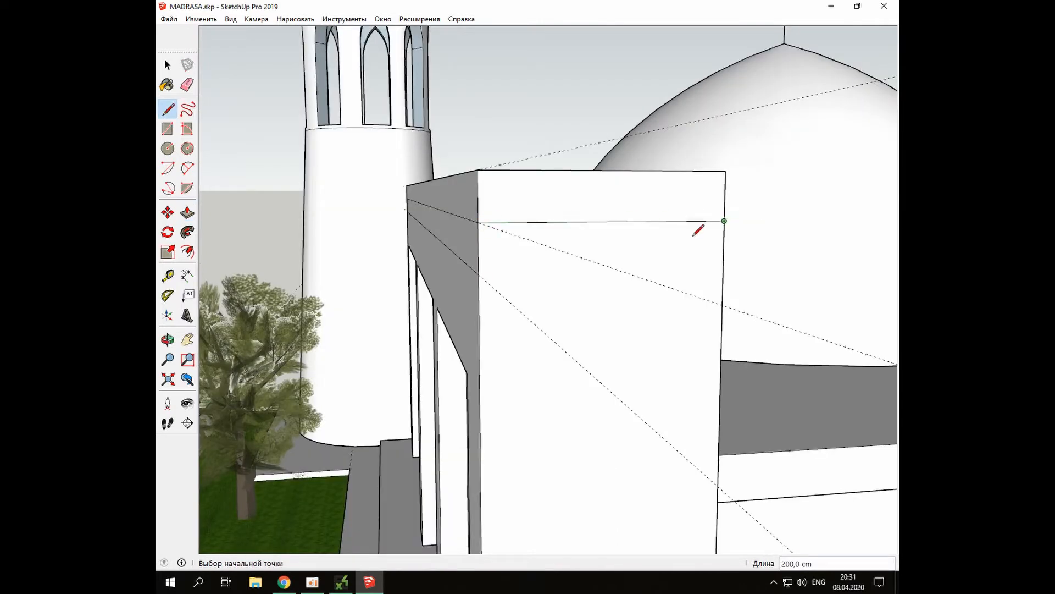
click(478, 274)
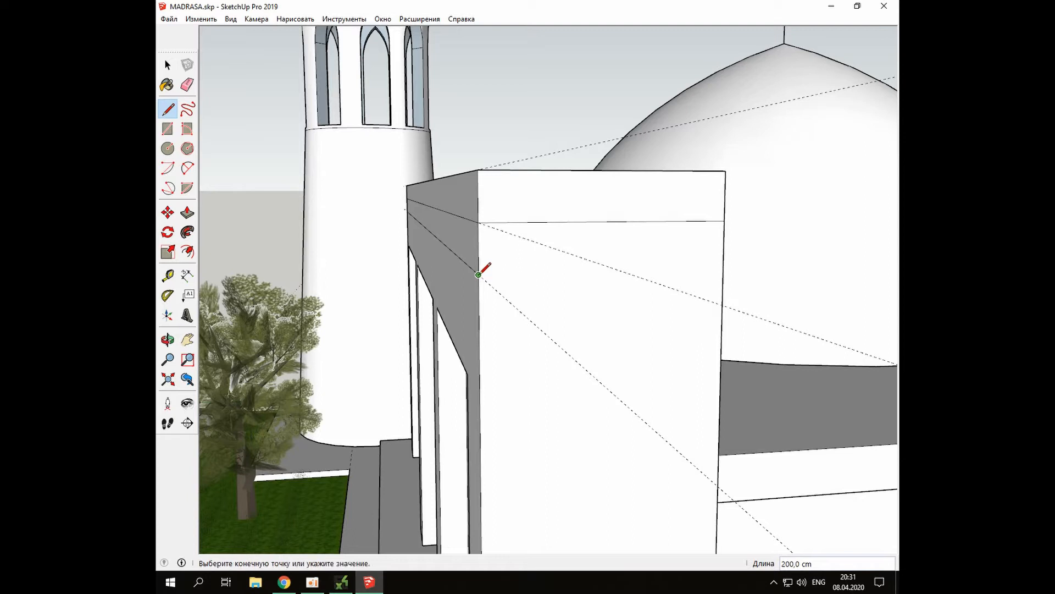
click(723, 270)
Pull the facade's middle front band out 10 cm and the uppermost front band out 20 cm
key(p)
click(436, 224)
text(10)
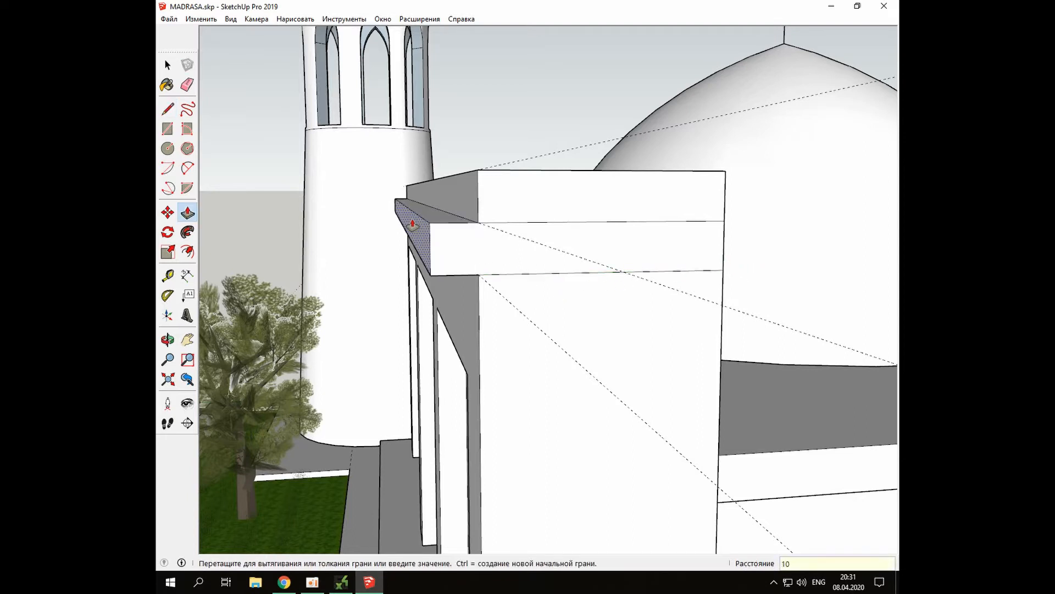
key(Return)
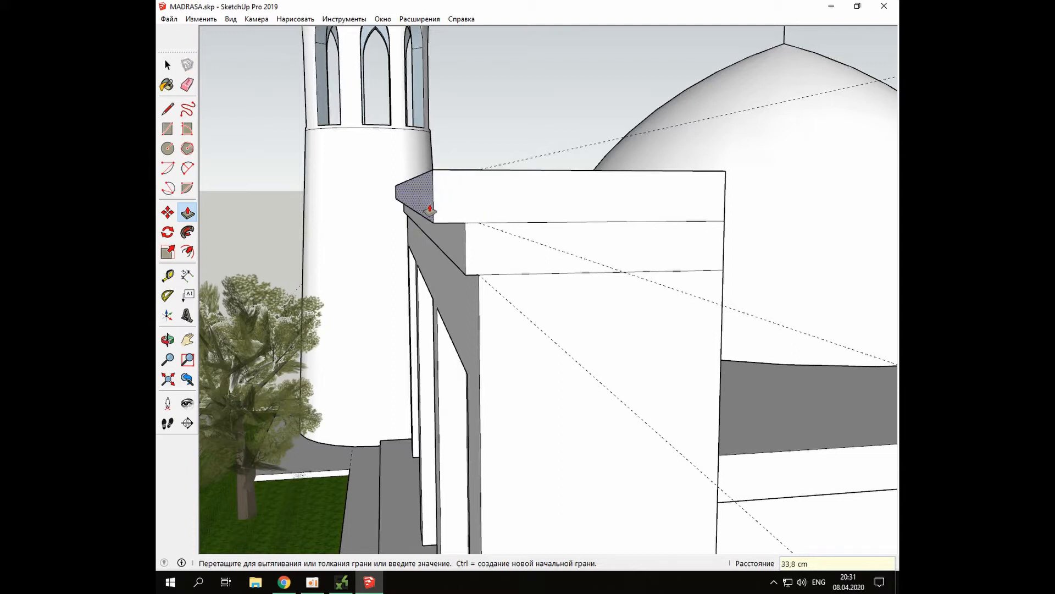
text(20)
key(Return)
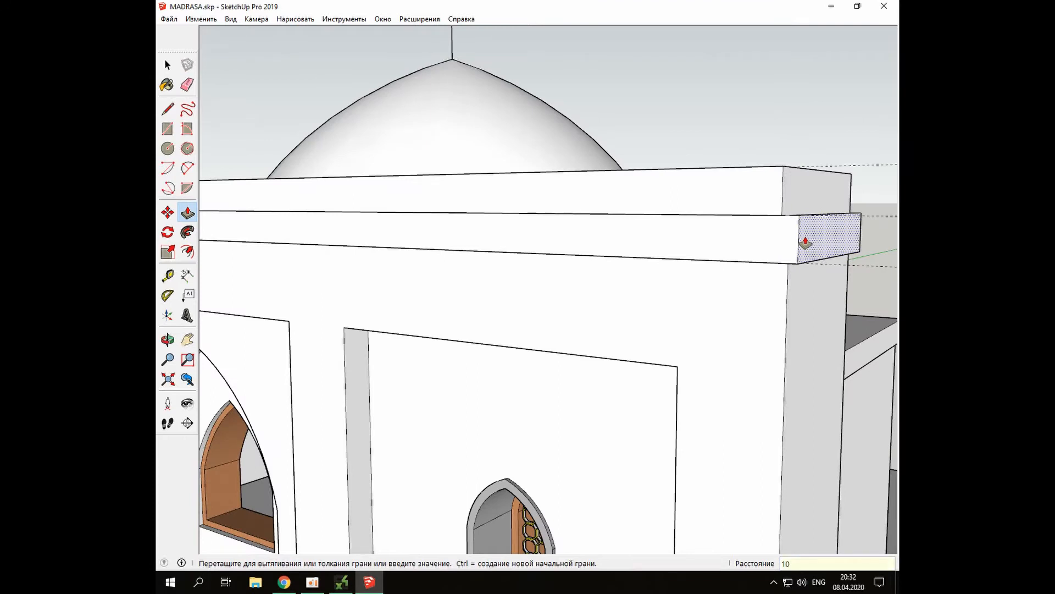
Extend the middle band 10 cm outward at the wall's right end and pull out the uppermost band there too
key(Return)
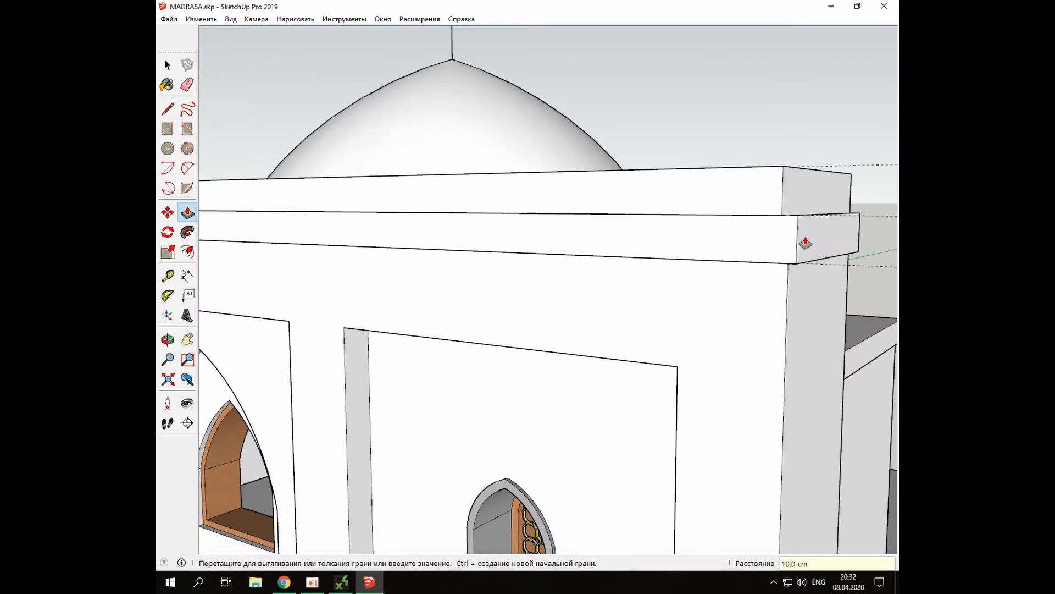
click(804, 196)
key(Return)
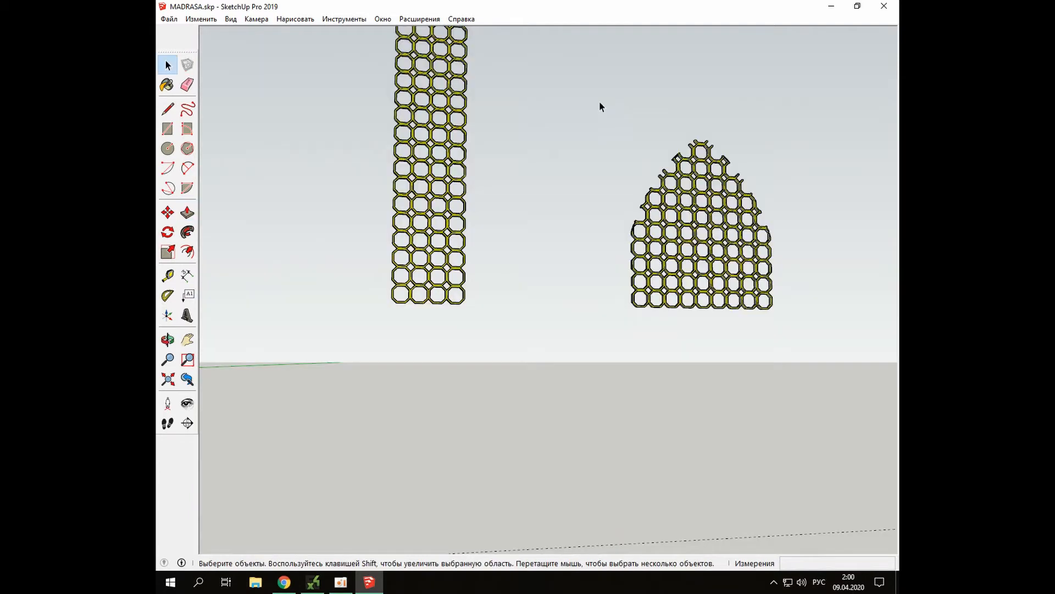
Turn the whole arch-shaped lattice into a component
drag(599, 103, 771, 313)
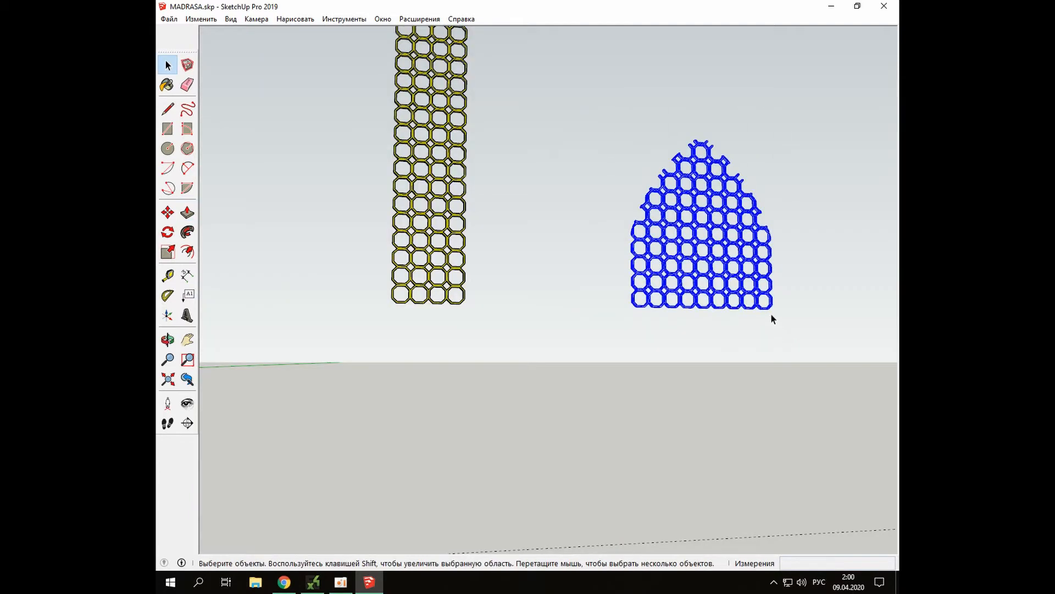
right_click(654, 291)
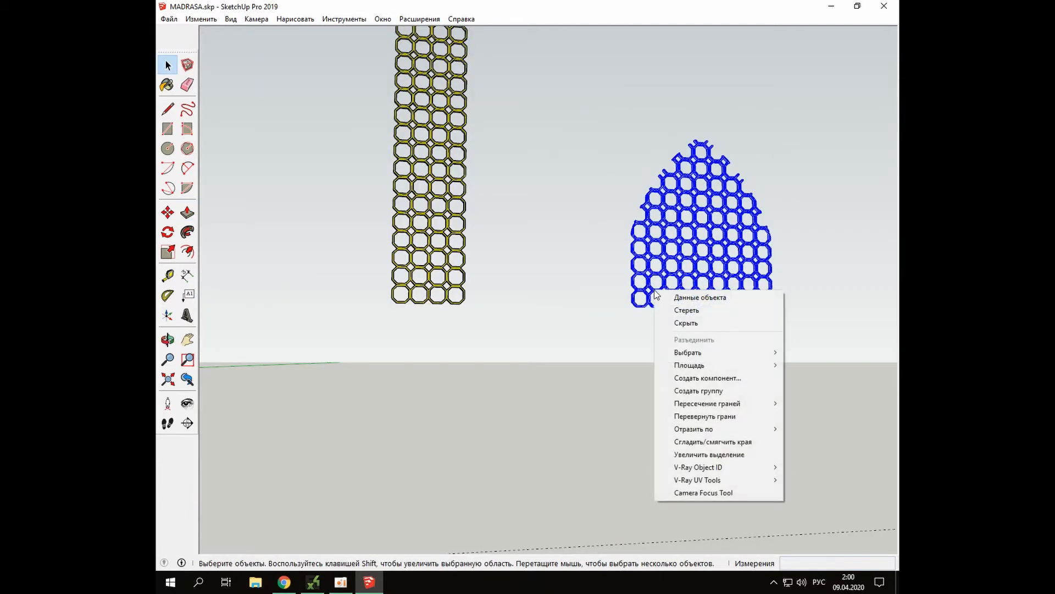
click(708, 376)
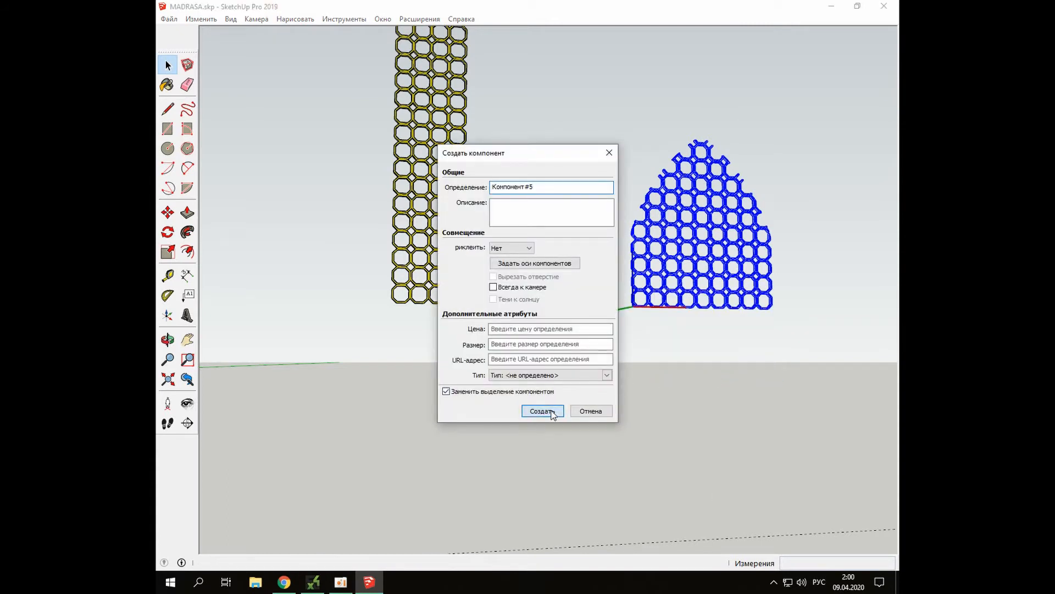
click(547, 411)
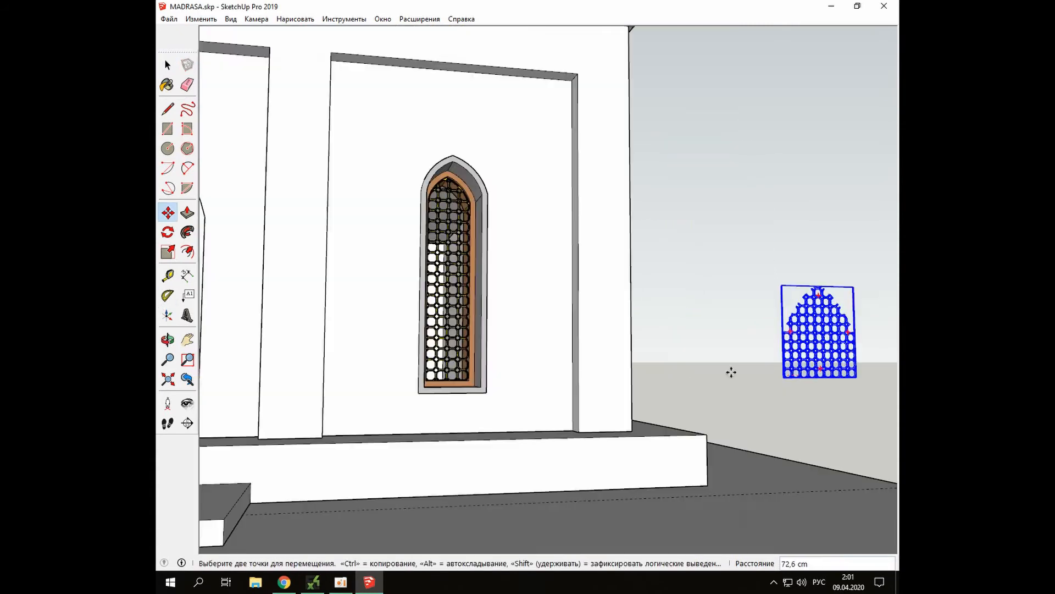
Move the arched lattice component by its lower left corner into the window frame above the entrance door and set it back inside the frame
click(782, 377)
scroll(224, 325, up, 5)
click(524, 413)
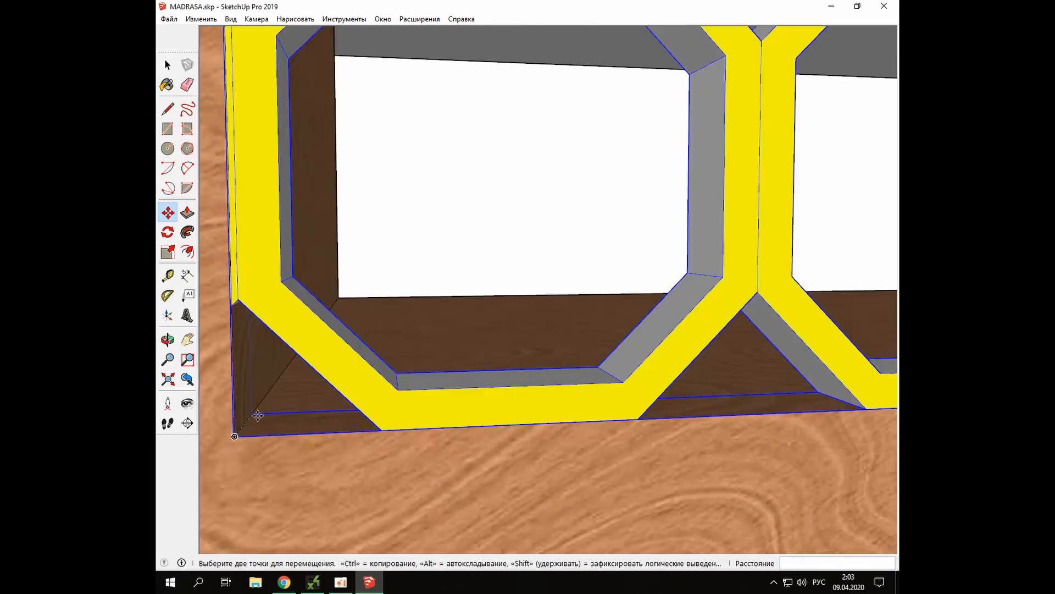
click(237, 437)
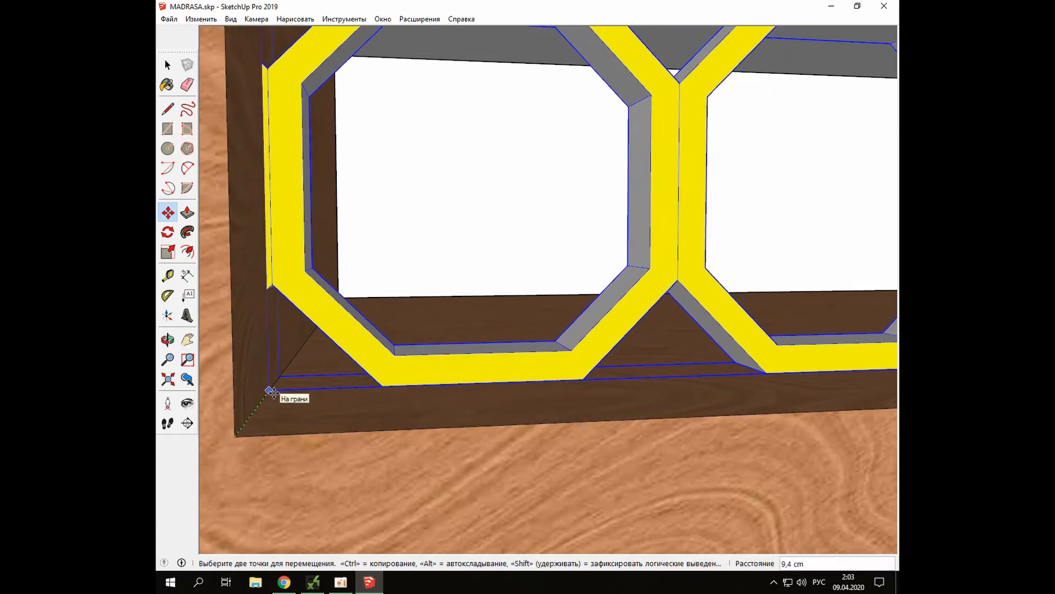
scroll(583, 376, down, 8)
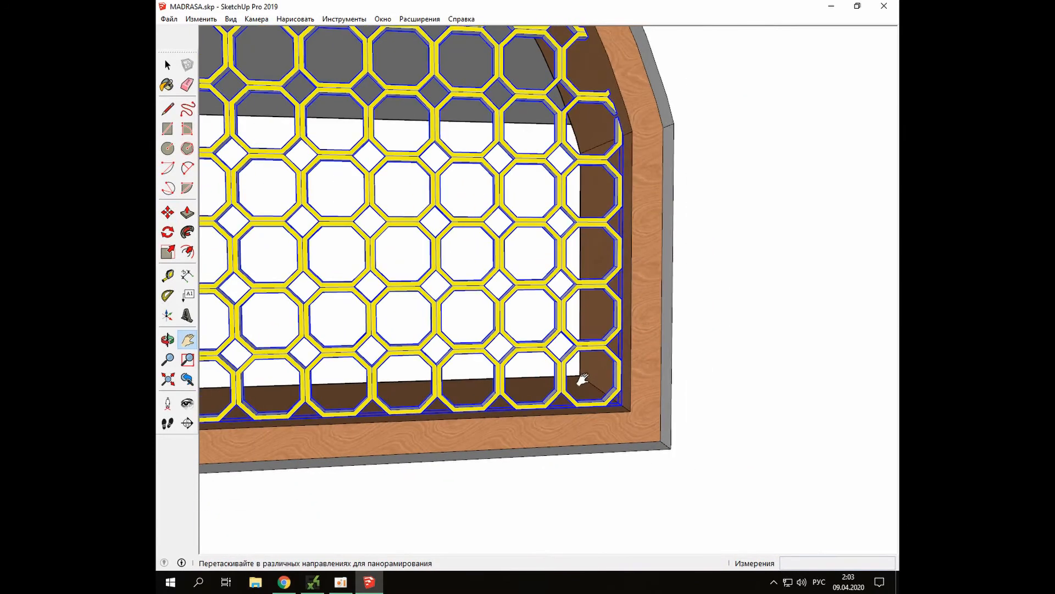
key(space)
scroll(427, 388, down, 10)
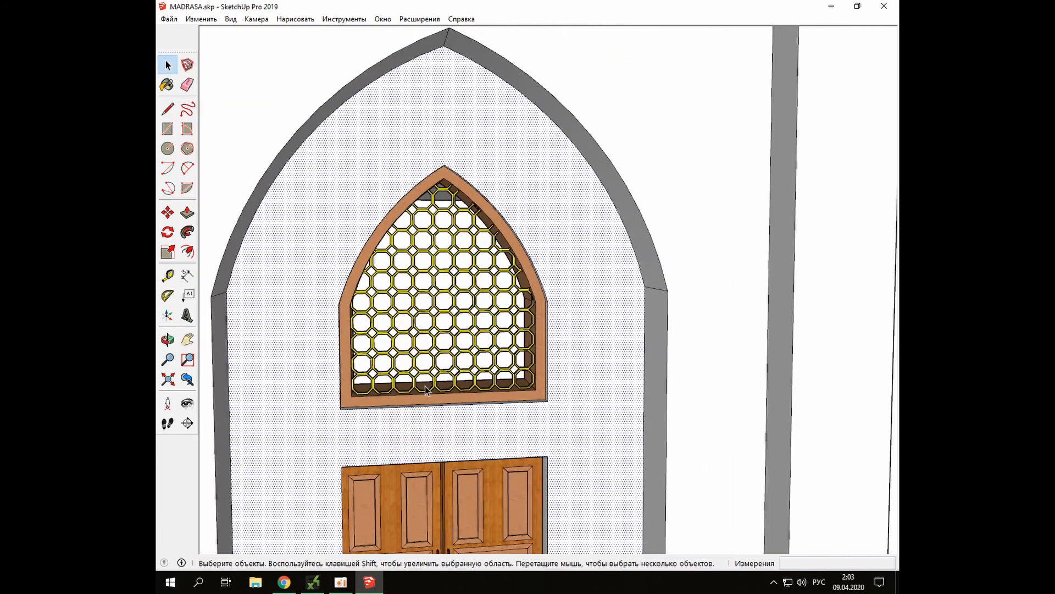
scroll(432, 400, down, 3)
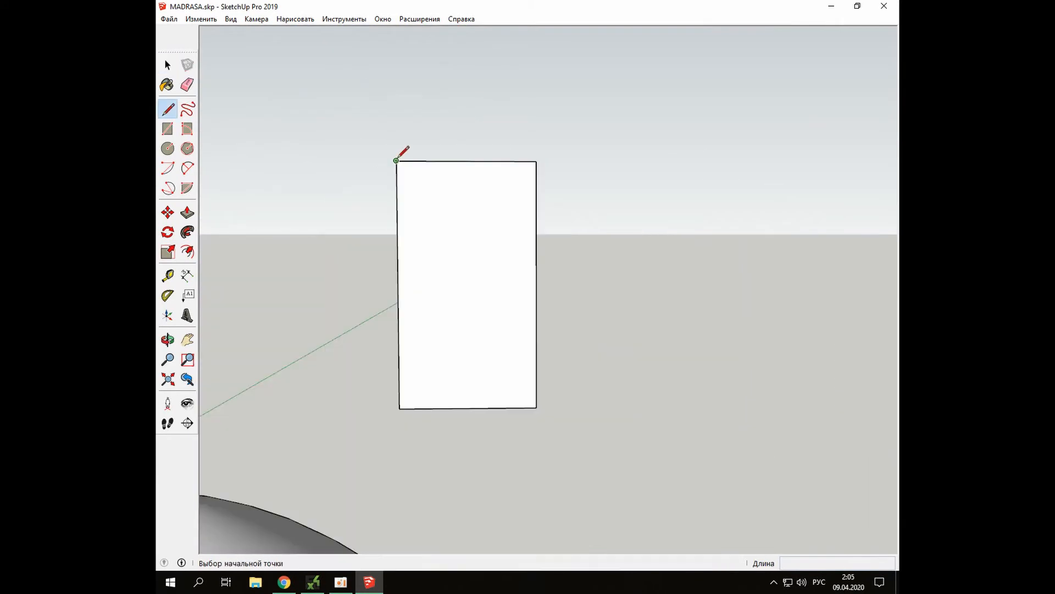
Draw a slightly slanted line down from the upright rectangle's upper left corner and add an arc with a bulge of about 9 cm beneath it
click(396, 161)
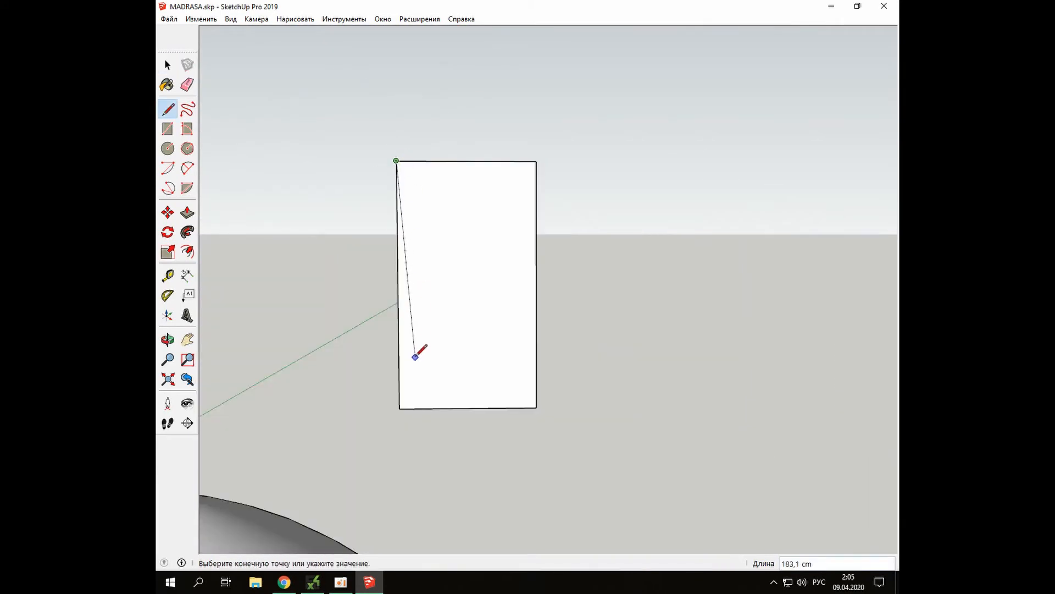
scroll(409, 338, up, 2)
click(407, 336)
key(a)
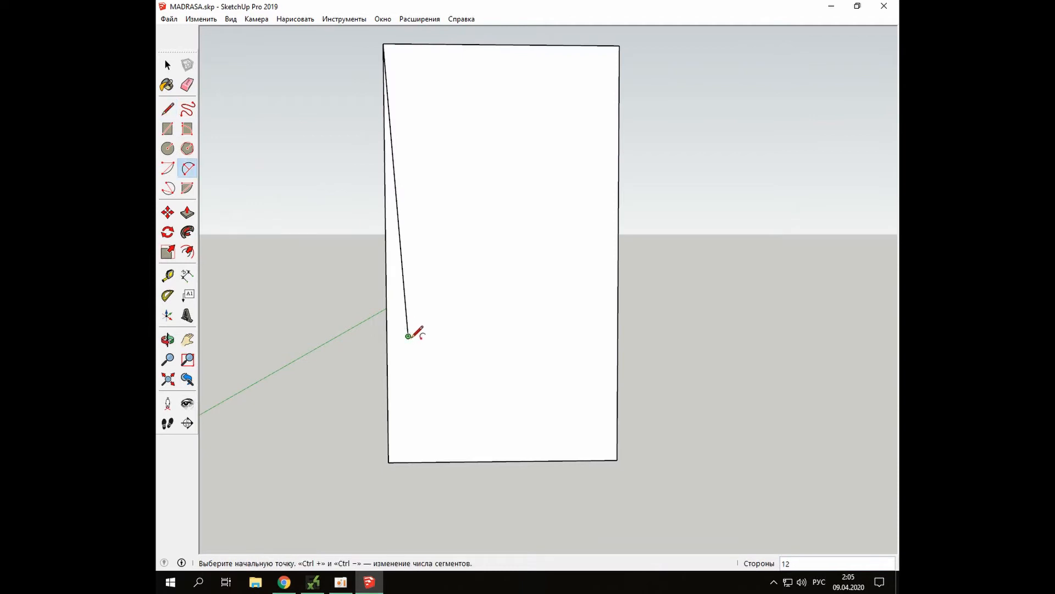
click(408, 336)
click(409, 389)
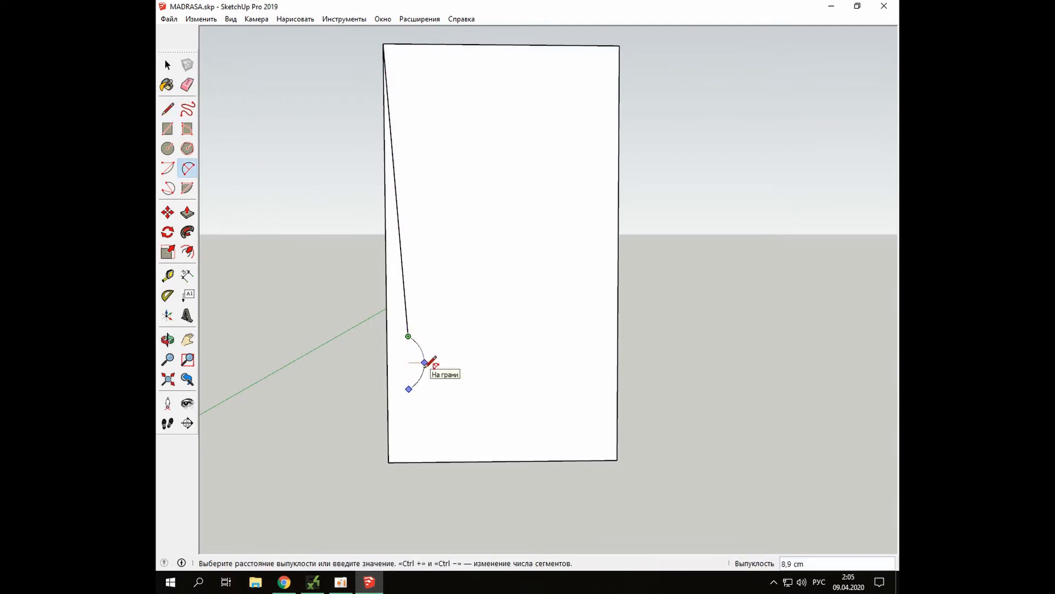
click(409, 389)
Draw a second, larger arc from the first arc's lower end down to the rectangle's bottom edge, completing the profile curve
scroll(423, 461, up, 3)
shift+middle_drag(423, 461, 430, 332)
click(408, 333)
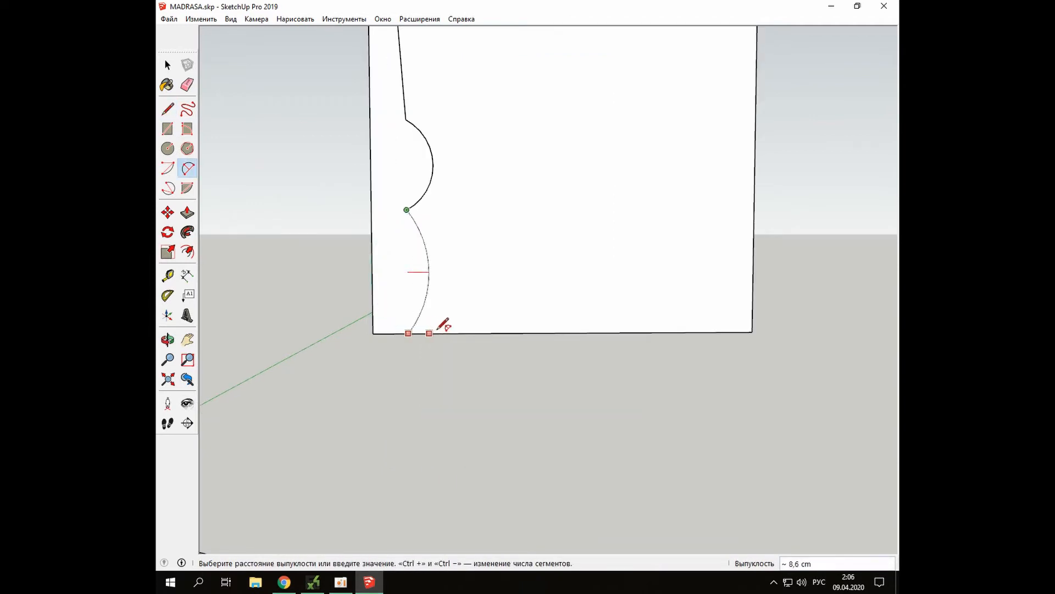
click(469, 321)
scroll(468, 410, down, 4)
key(space)
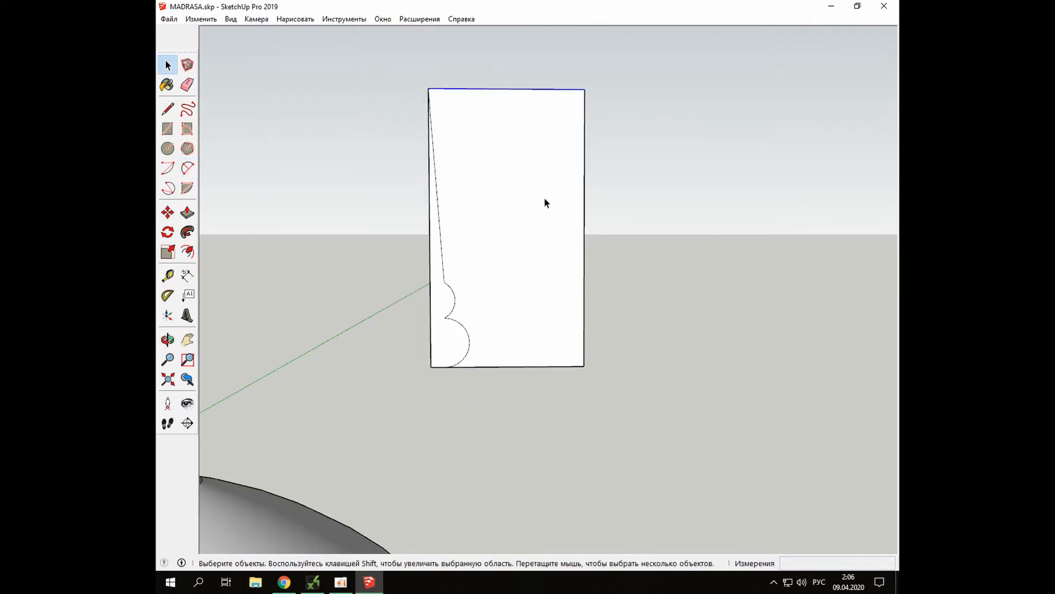
Delete the leftover top, right and bottom edges of the rectangle, leaving only the spire profile
key(Delete)
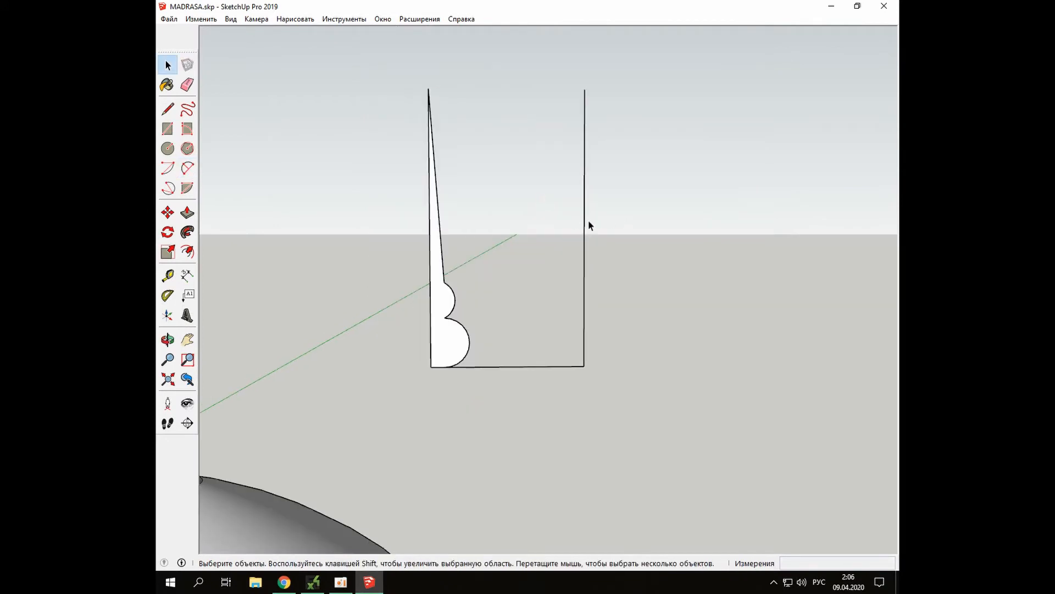
key(Delete)
click(521, 367)
key(Delete)
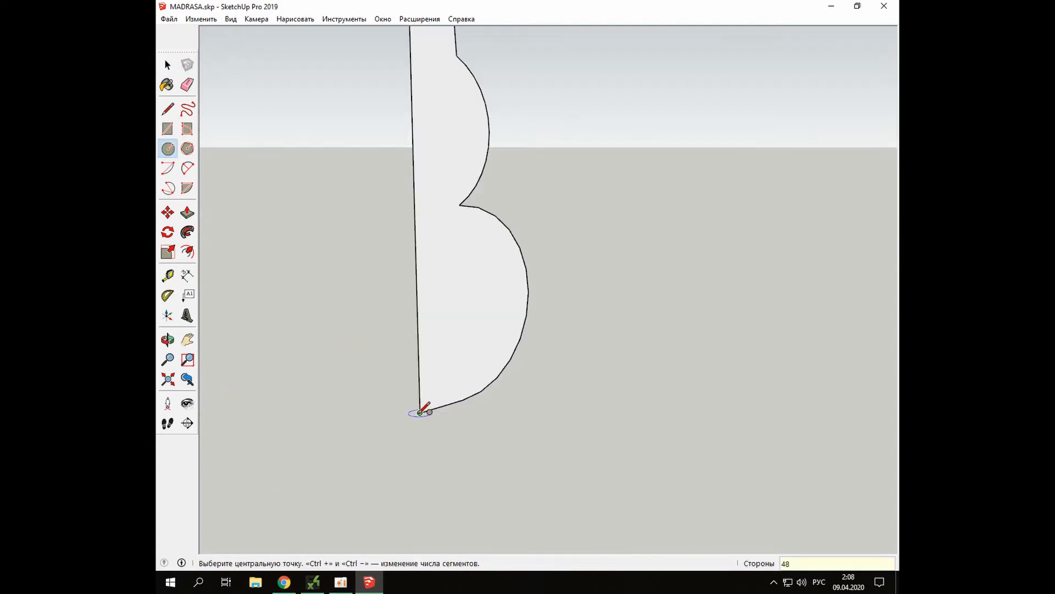
Draw a circle with a radius of about 11.8 cm centred on the profile's lower tip and extrude it 10 cm downward
click(420, 412)
click(463, 400)
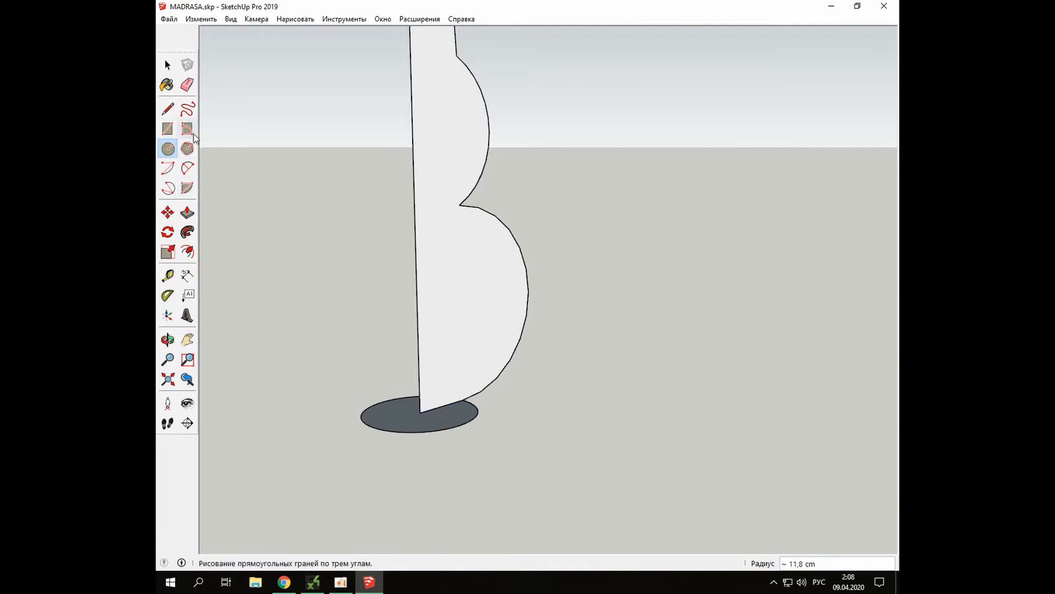
click(189, 212)
click(421, 424)
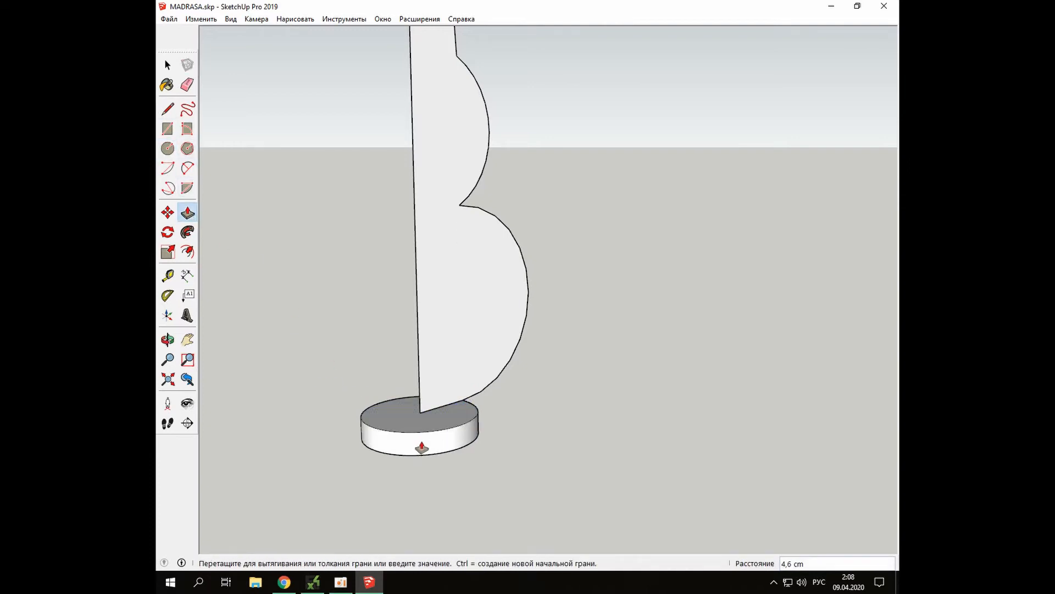
text(10)
key(Return)
key(space)
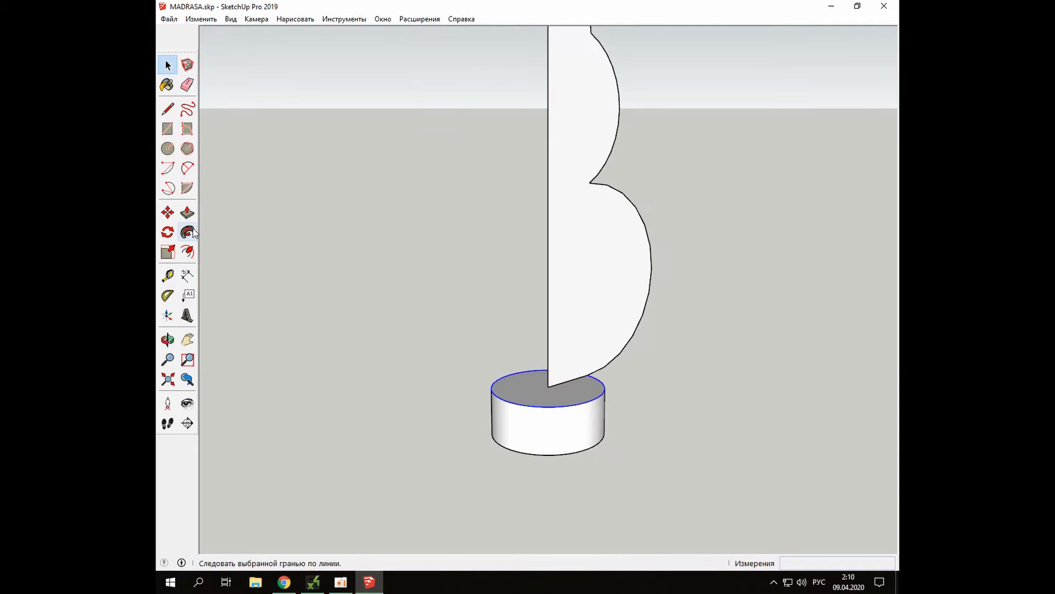
Sweep the spire profile around the circle's edge with Follow Me to form the solid spire
click(188, 232)
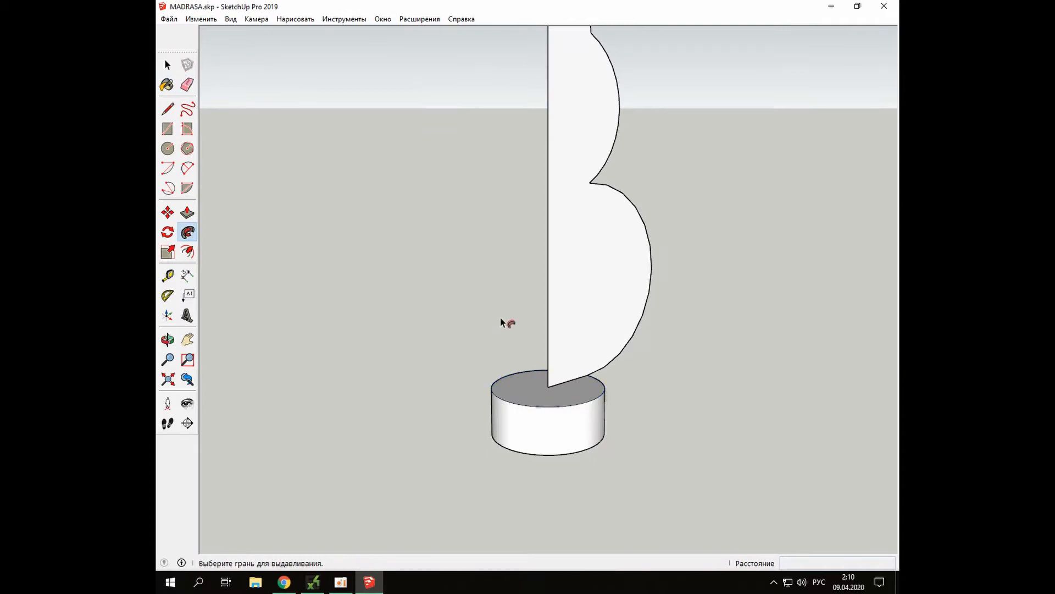
alt+click(582, 320)
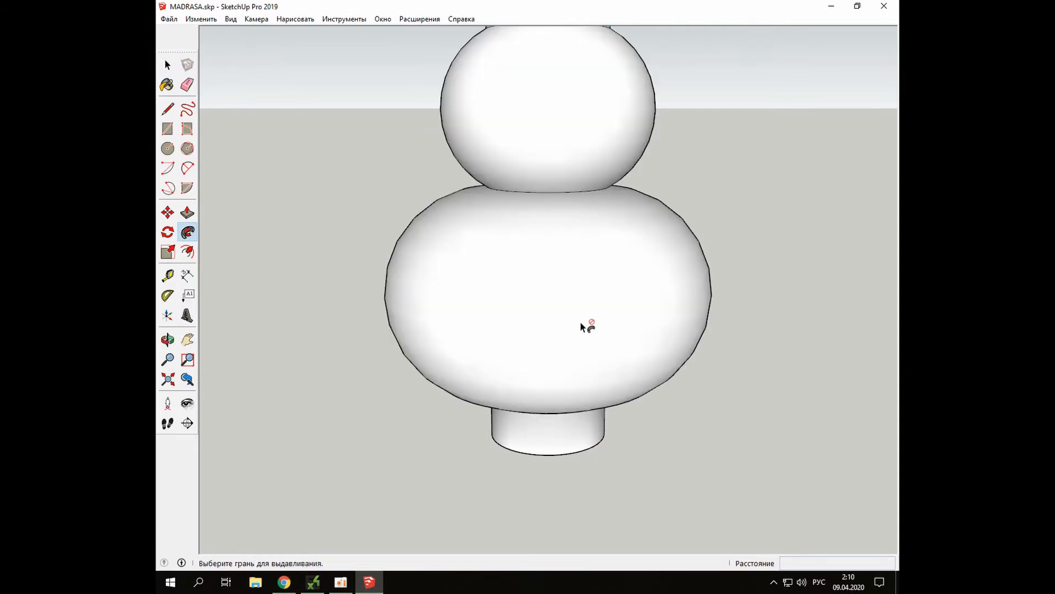
scroll(581, 323, down, 3)
scroll(583, 325, down, 6)
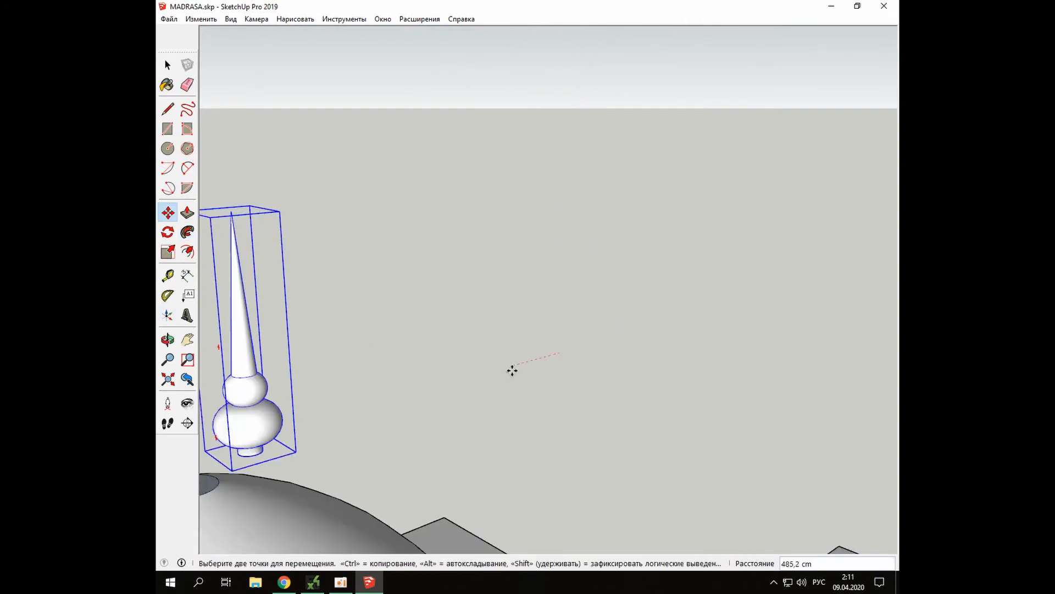
Move the spire onto the flat circular face on top of the main dome and centre it there
click(680, 428)
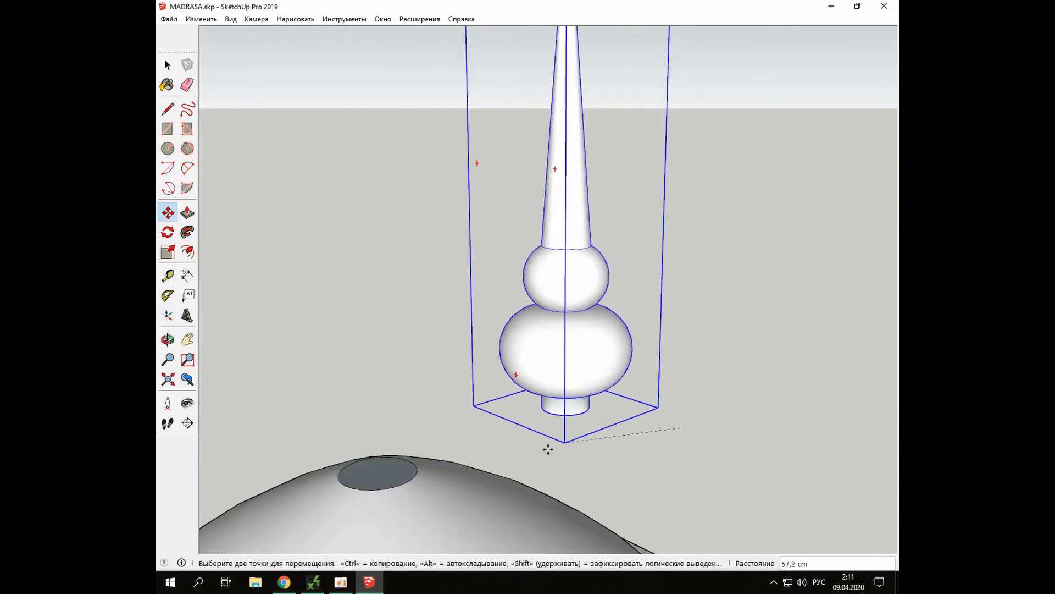
click(373, 488)
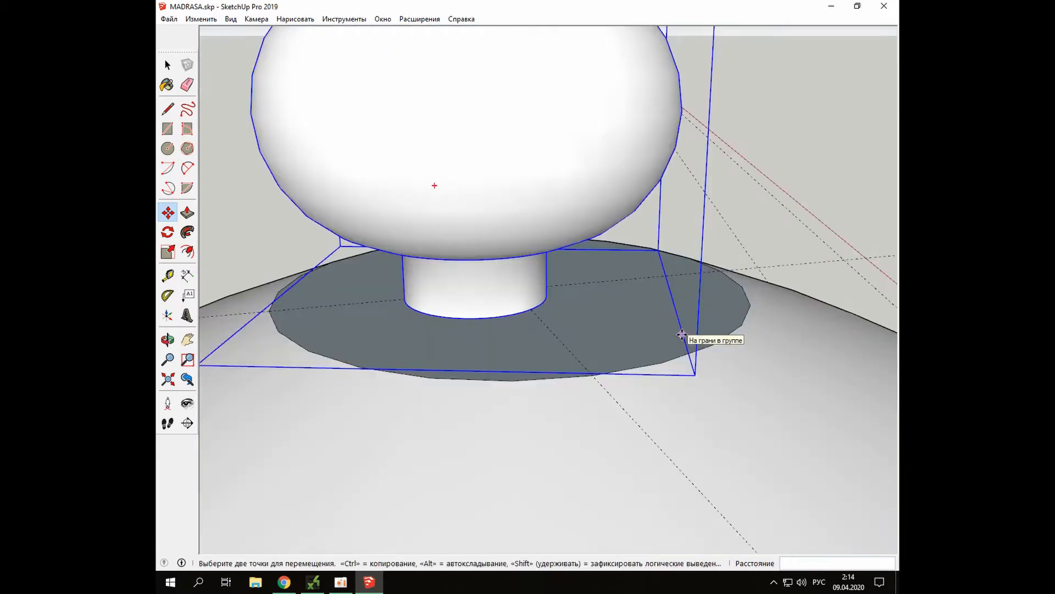
click(695, 342)
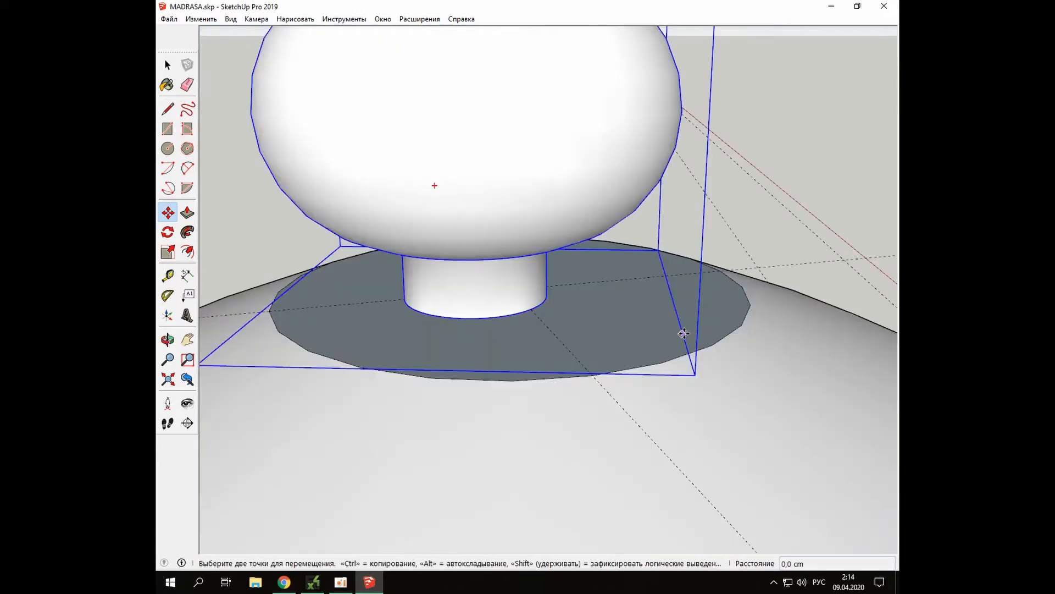
scroll(698, 330, down, 2)
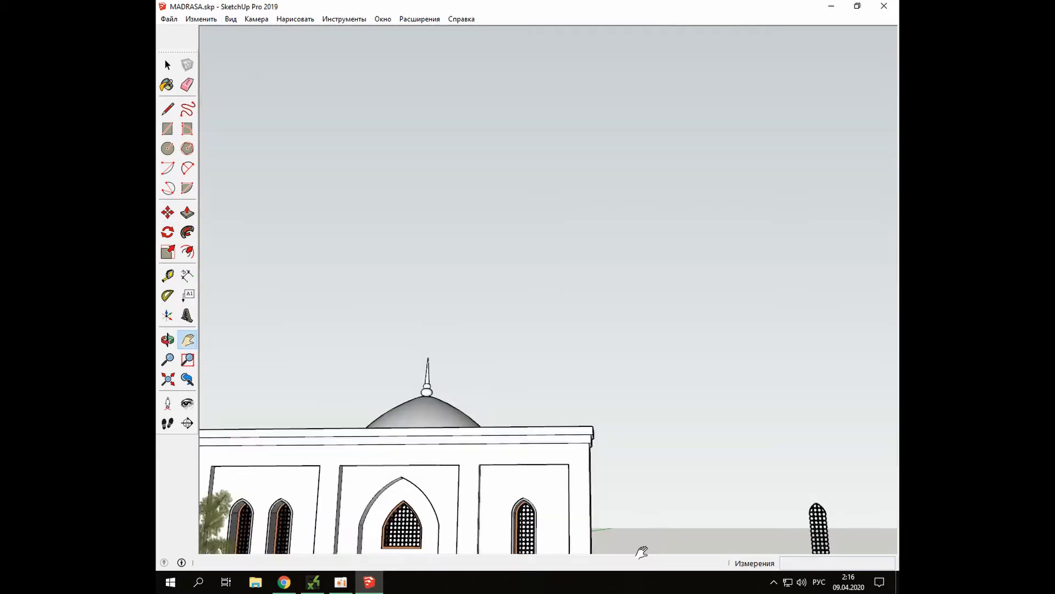
Draw a horizontal line from the entrance arch's left springing point to the left edge of the recessed panel
drag(642, 552, 601, 530)
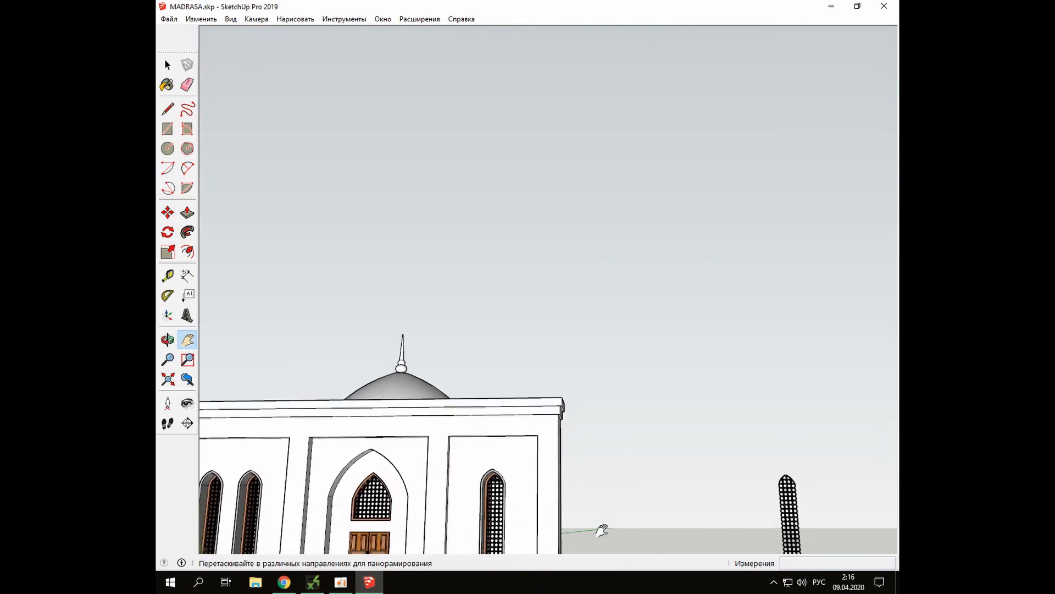
middle_drag(601, 530, 466, 538)
scroll(440, 491, up, 2)
drag(469, 487, 604, 422)
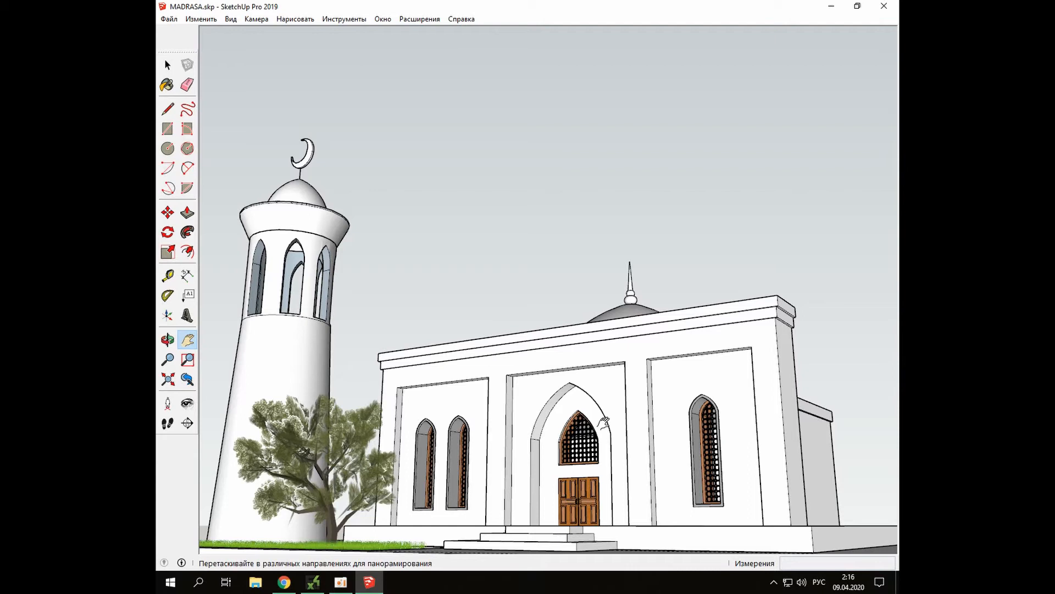
scroll(603, 422, up, 5)
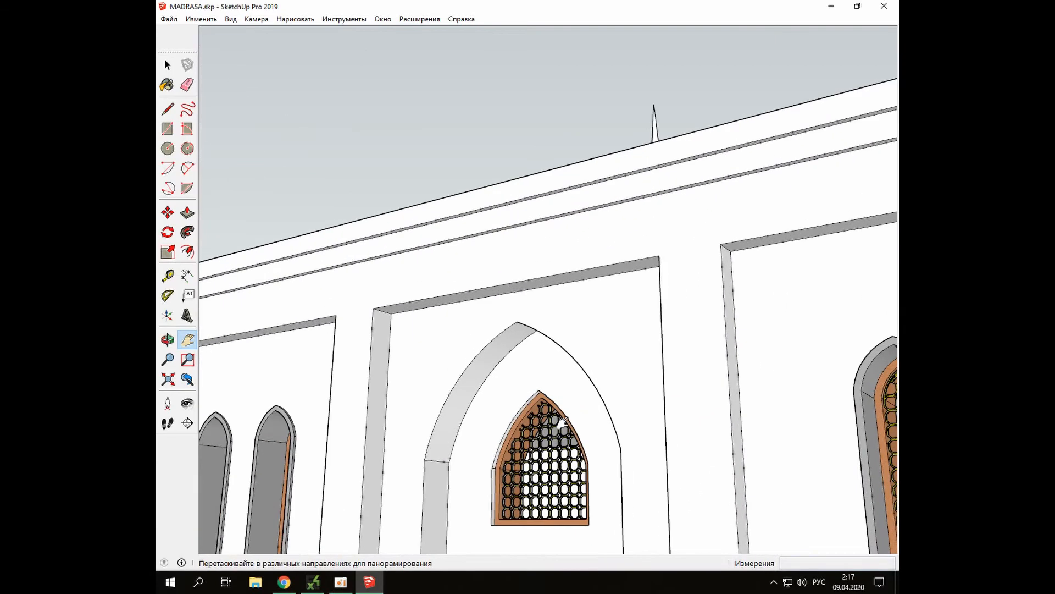
scroll(519, 440, up, 1)
middle_drag(533, 439, 693, 455)
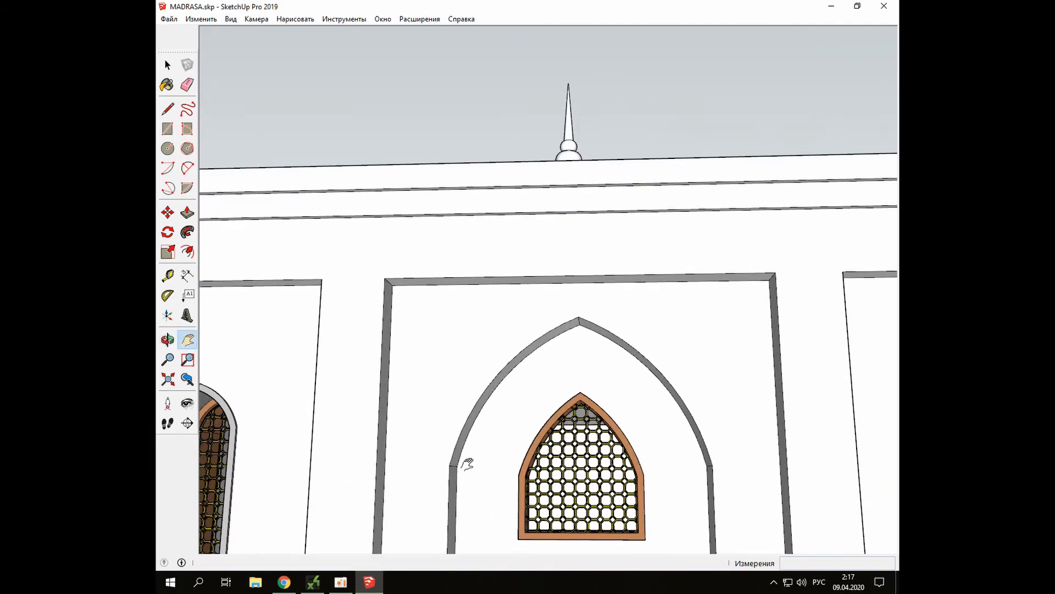
scroll(401, 478, up, 2)
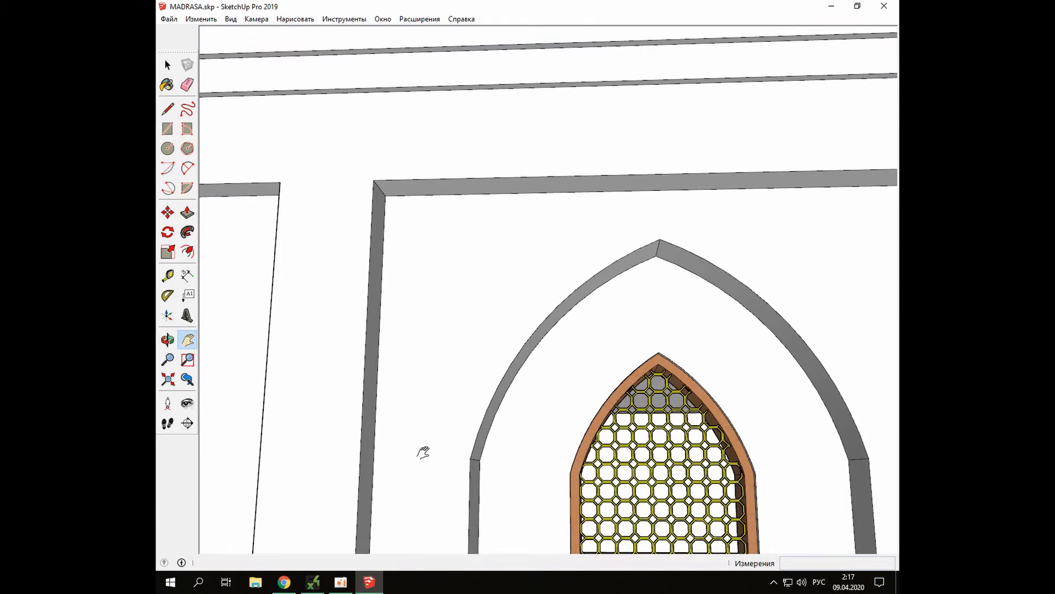
click(168, 110)
click(471, 458)
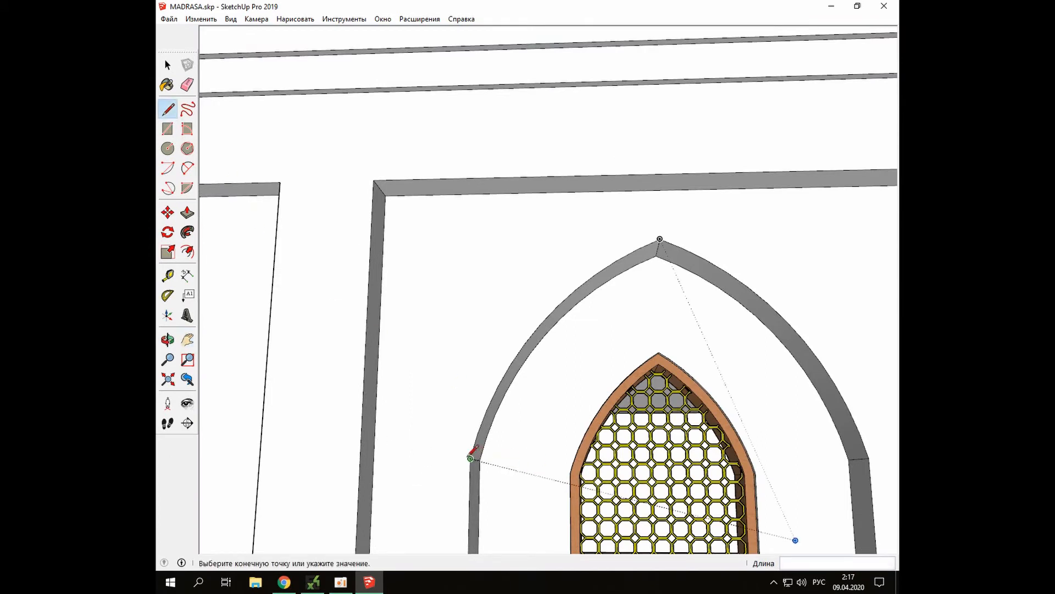
click(374, 458)
Draw a matching horizontal line of about 100 cm from the arch's right springing point to the panel's right edge
key(h)
drag(737, 490, 585, 469)
key(l)
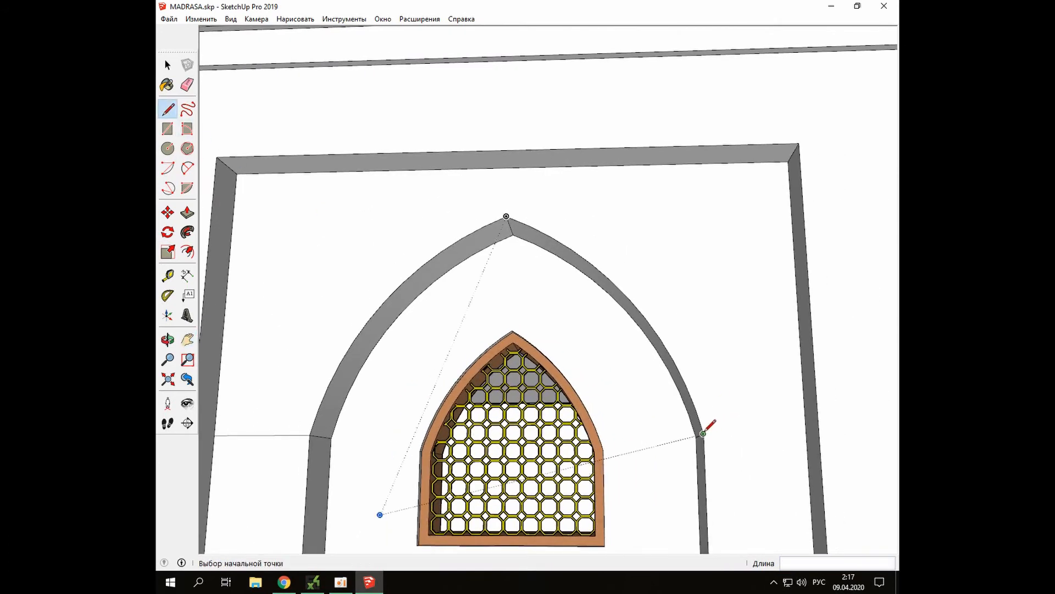
click(703, 434)
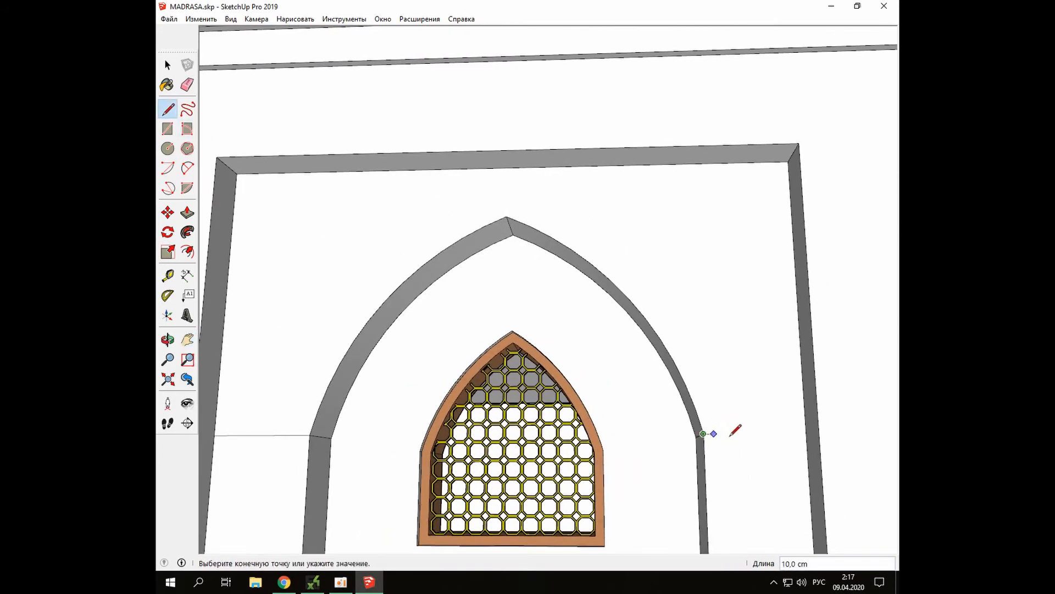
click(806, 433)
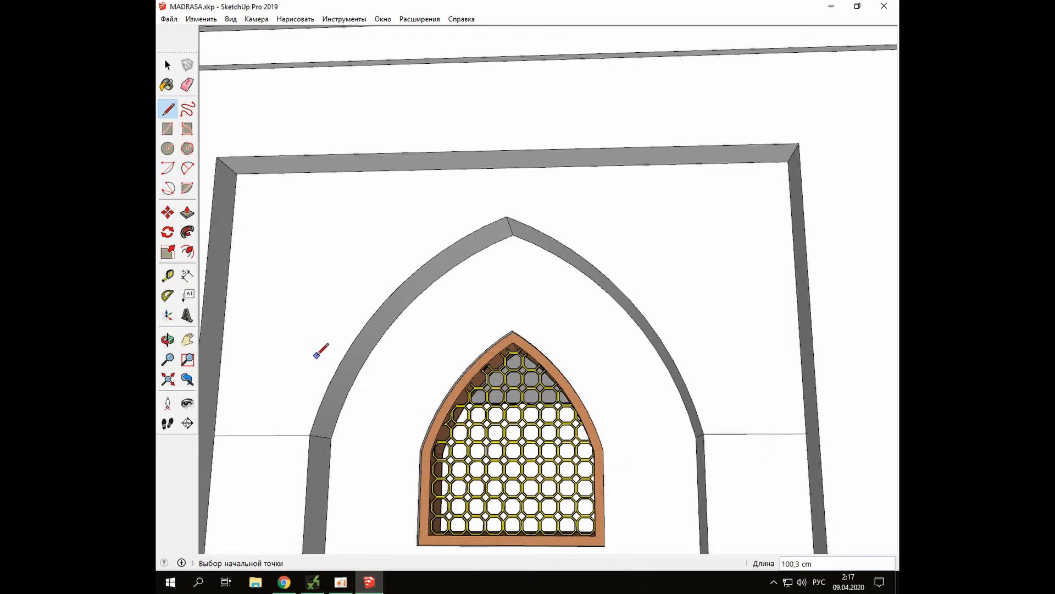
Paint the right window panel and the main facade wall with the dark brick Кирпич, неоштукатуренный
scroll(302, 345, down, 6)
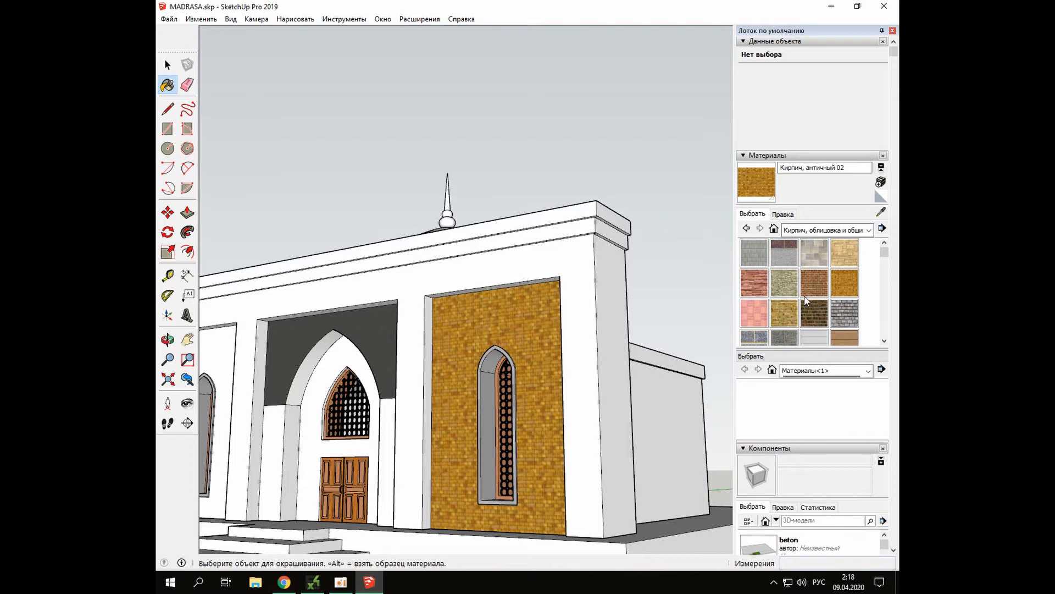
click(814, 313)
click(550, 354)
click(592, 358)
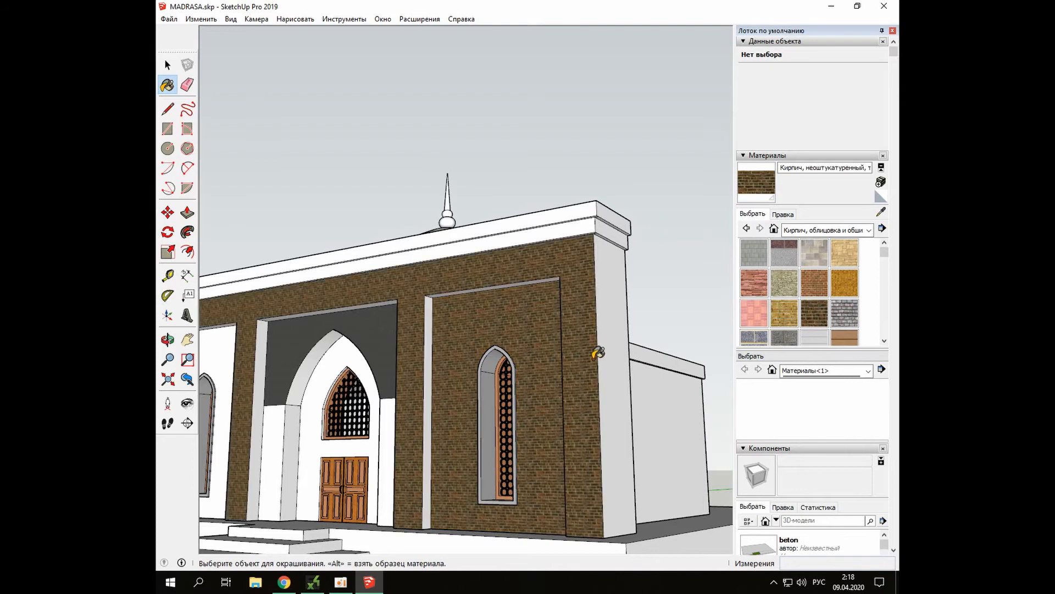
Paint the entrance recess's lower walls, arch jamb and door wall with the dark brick, and the area above the arch with pale stone
click(386, 434)
click(276, 420)
click(294, 409)
click(318, 437)
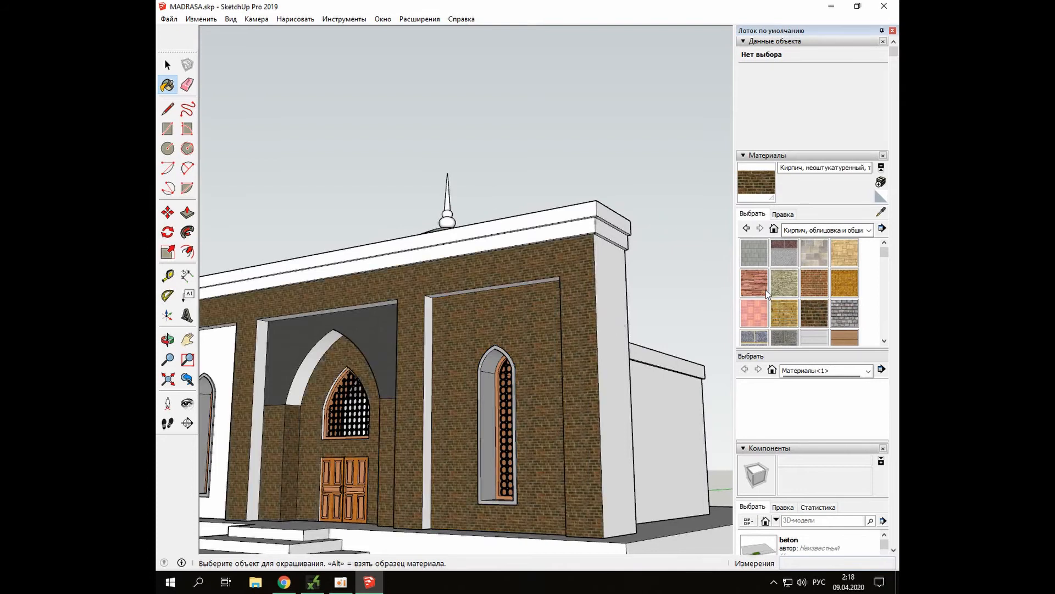
click(785, 285)
click(361, 325)
Paint the cornice bands, the facade's end wall and the side wall with the dark brick Кирпич, неоштукатуренный
click(814, 314)
click(511, 237)
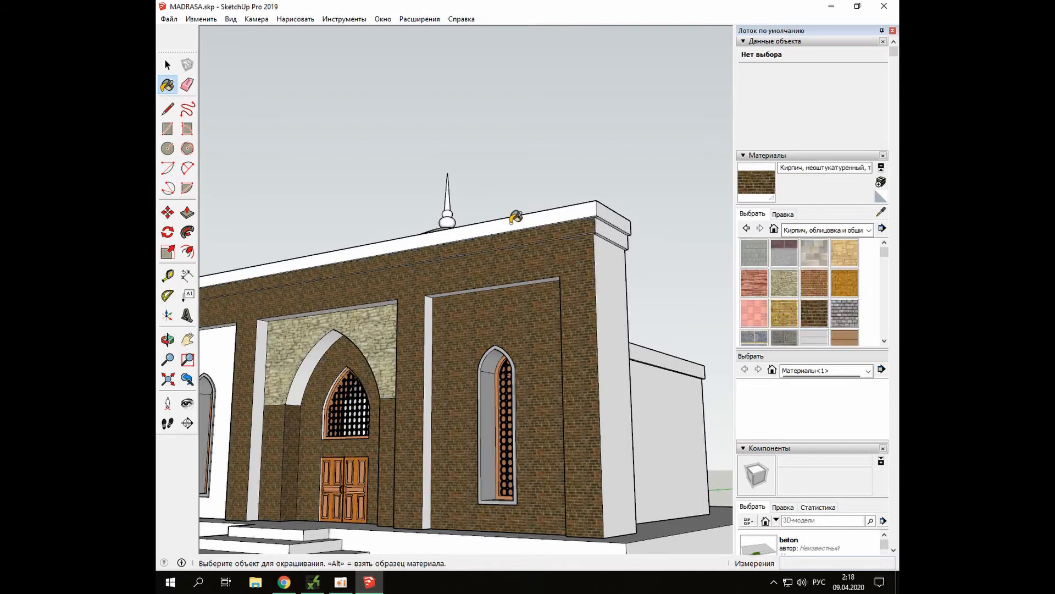
click(511, 223)
click(614, 308)
click(614, 220)
click(655, 389)
Paint the left window panel, its side reveal and the entrance recess's side reveal with the same dark brick
middle_drag(417, 426, 266, 420)
click(267, 417)
click(212, 406)
click(288, 404)
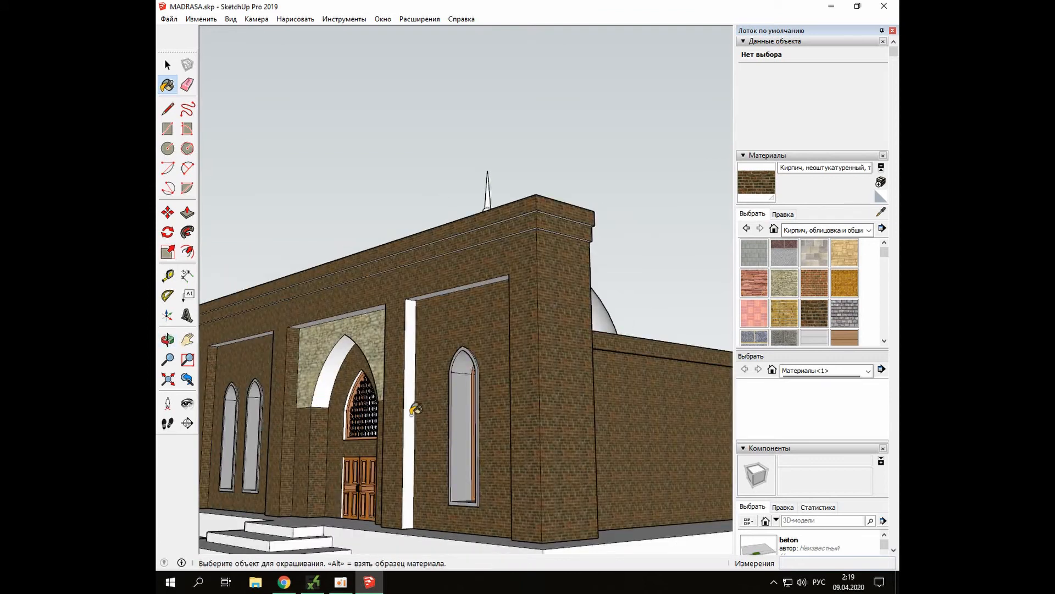
Try the yellow brick Кирпич, античный 02 on the recess reveals and the entrance arch's jamb
click(844, 283)
click(410, 357)
click(291, 426)
click(316, 462)
Paint the side and upper reveals of the facade recesses and the arch's jamb with the brick Кирпич, античный 01
click(814, 285)
click(408, 417)
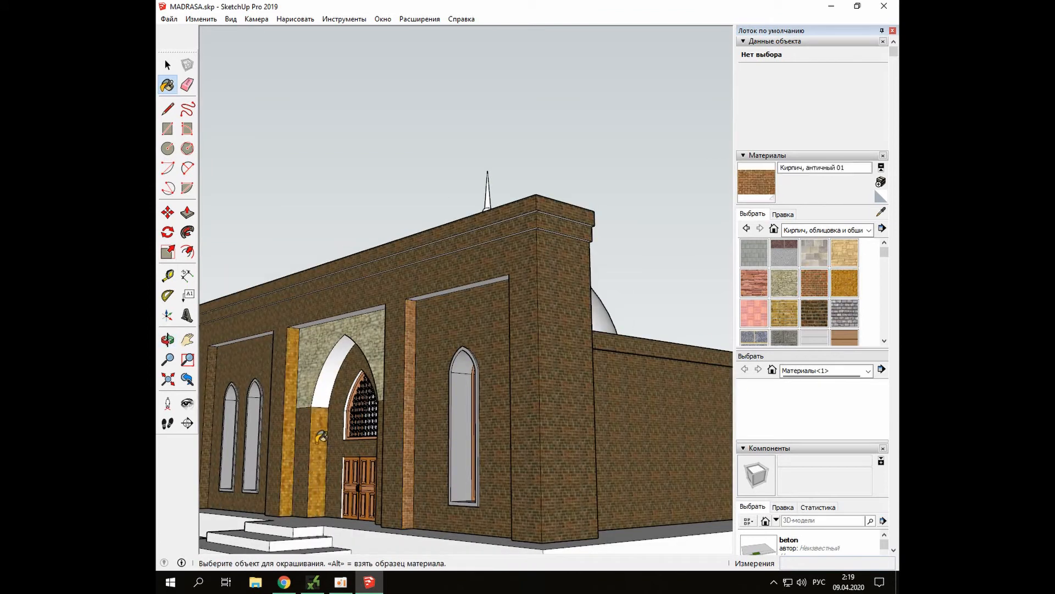
click(321, 437)
click(291, 410)
click(348, 310)
click(465, 286)
Paint the inner reveals of the three tall arched windows with the brick Кирпич, античный 01
scroll(242, 385, up, 3)
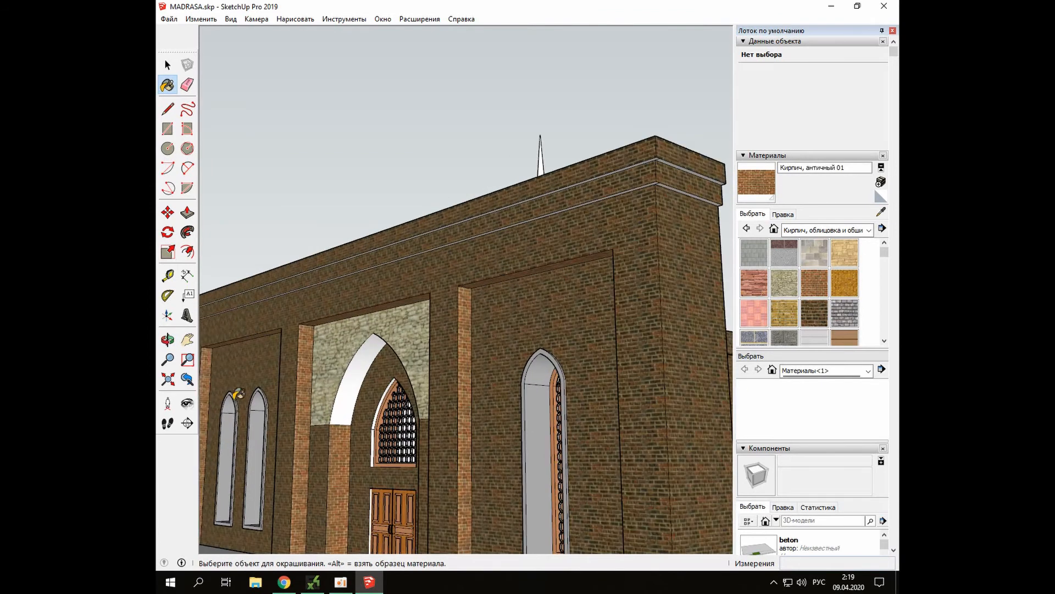
click(227, 419)
click(228, 408)
click(257, 406)
click(255, 420)
click(542, 373)
click(537, 428)
scroll(418, 487, down, 3)
Paint the main dome, the minaret with its dome, and the entrance arch's curved reveal with Кирпич, античный 01
click(636, 363)
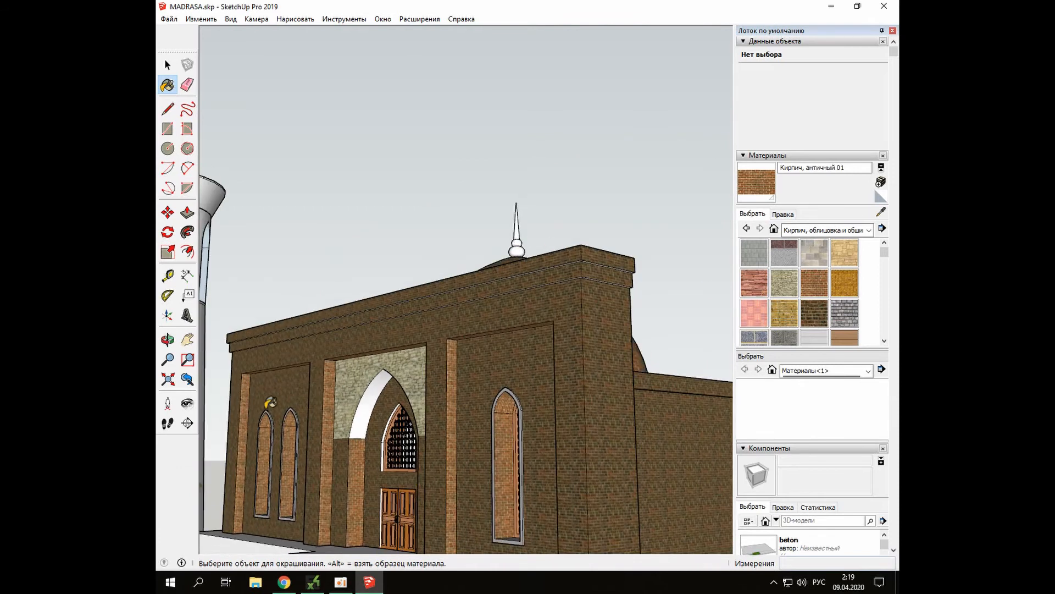
click(188, 340)
drag(313, 375, 444, 360)
click(167, 84)
click(272, 341)
click(275, 148)
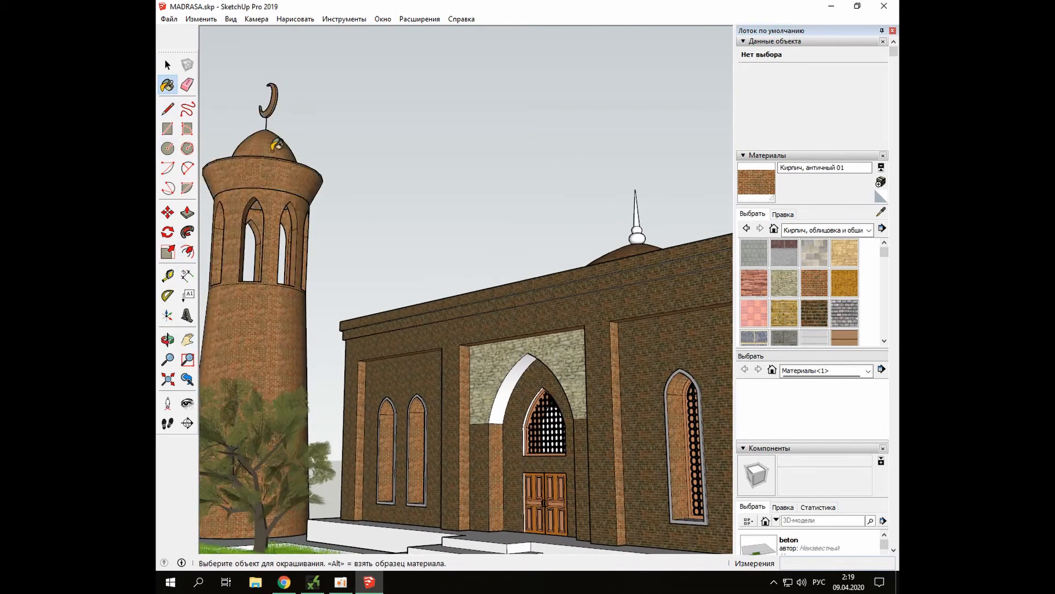
click(498, 406)
Try the synthetic surface Формика, пятнистая, серая on the wall area above the entrance arch
click(868, 232)
click(835, 270)
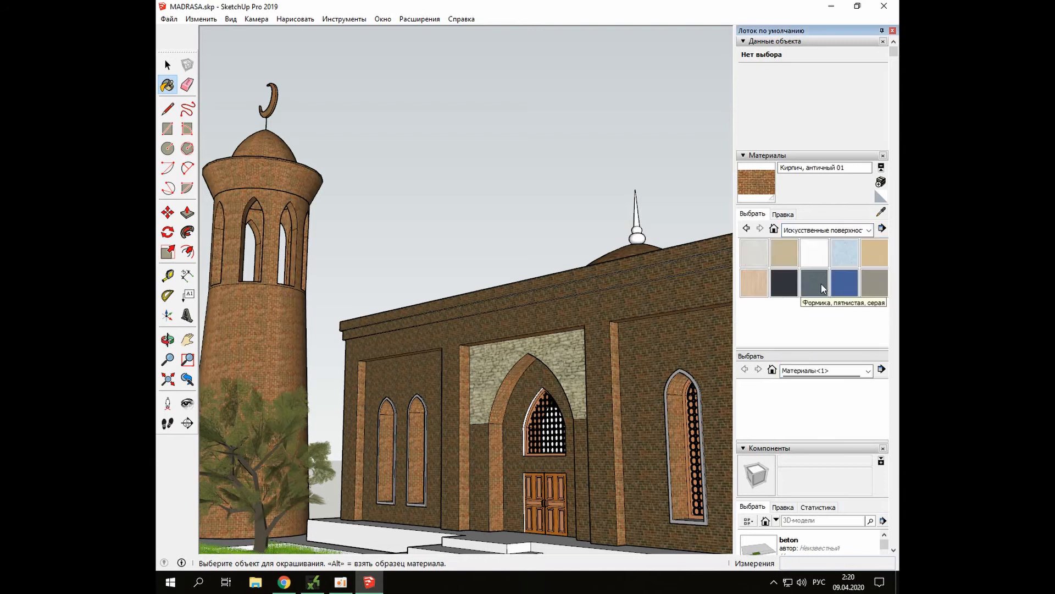
click(819, 284)
click(561, 357)
Try four Асфальт и бетон materials on the wall area above the entrance arch, ending with Асфальтобетон, старый 02
click(868, 232)
click(800, 252)
click(869, 231)
click(817, 242)
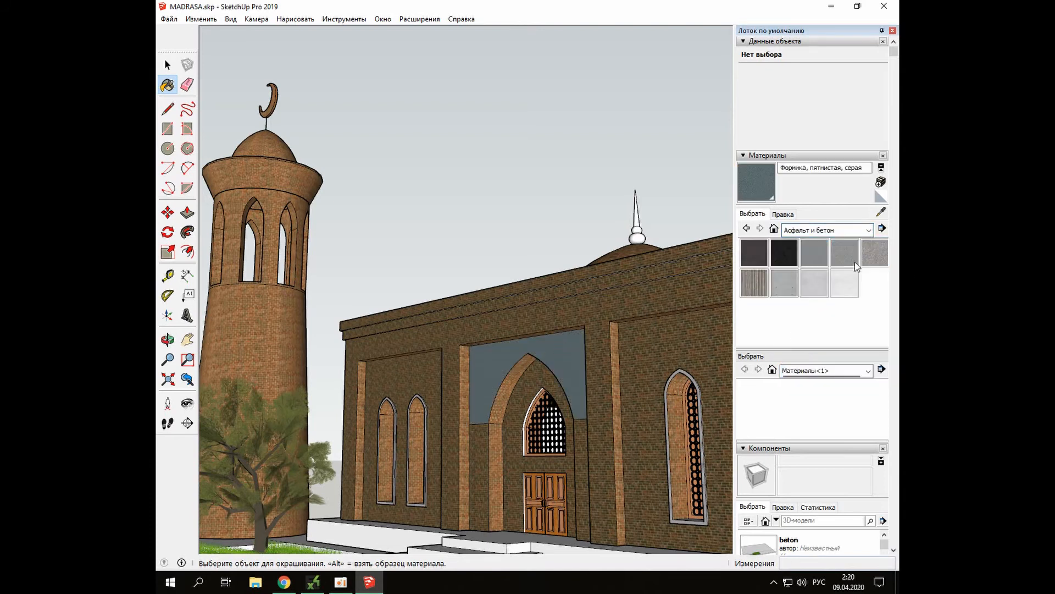
click(755, 284)
click(556, 351)
click(785, 253)
click(552, 352)
click(754, 253)
click(569, 357)
click(847, 256)
click(561, 354)
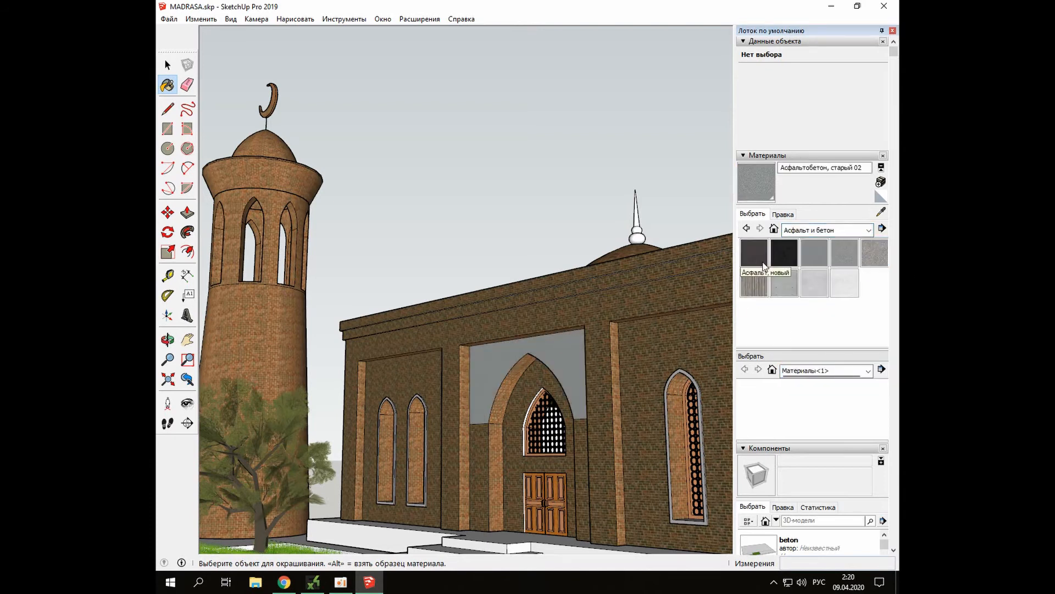
Paint the wall area above the entrance arch with the landscaping material Земной покров, битый камень
middle_drag(561, 355, 494, 335)
middle_drag(561, 329, 615, 338)
click(868, 232)
click(815, 316)
click(816, 284)
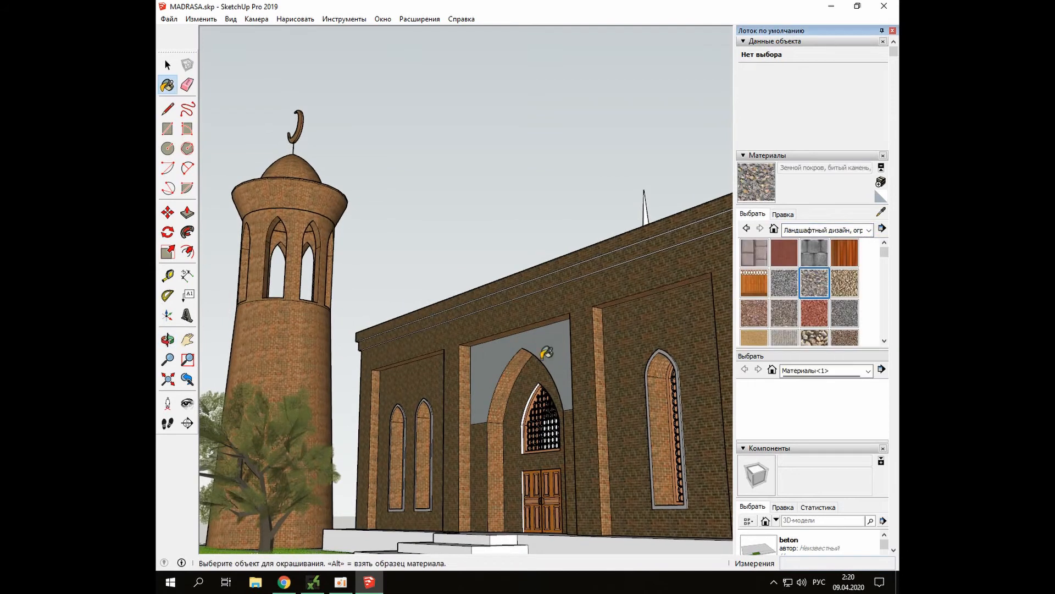
click(549, 355)
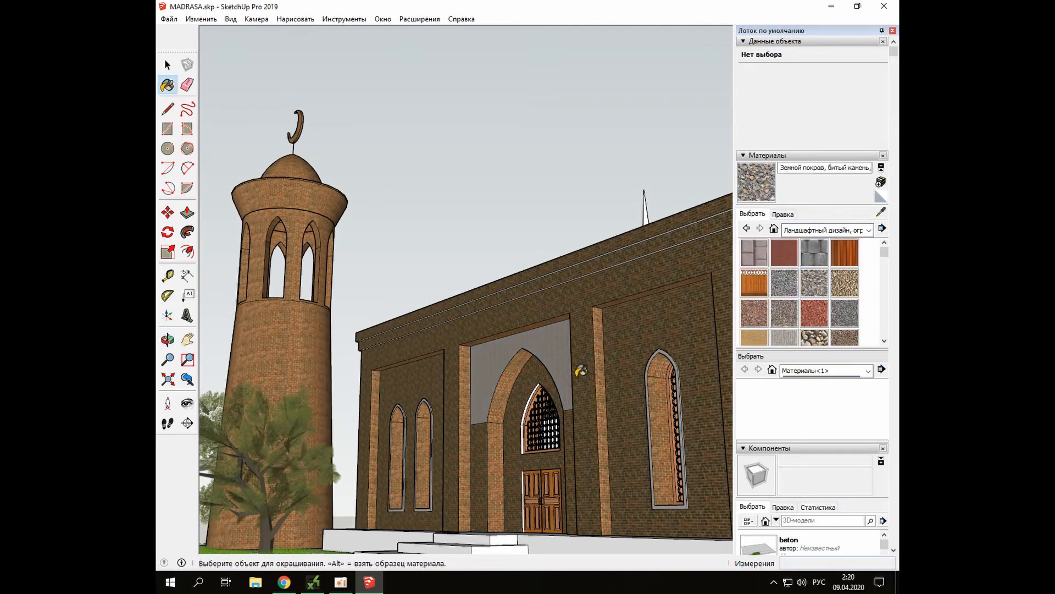
Paint the wall area above the entrance arch and the arch's curved reveal with the landscaping material Бетонный блок, бордюр, серый
click(510, 382)
middle_drag(645, 460, 540, 444)
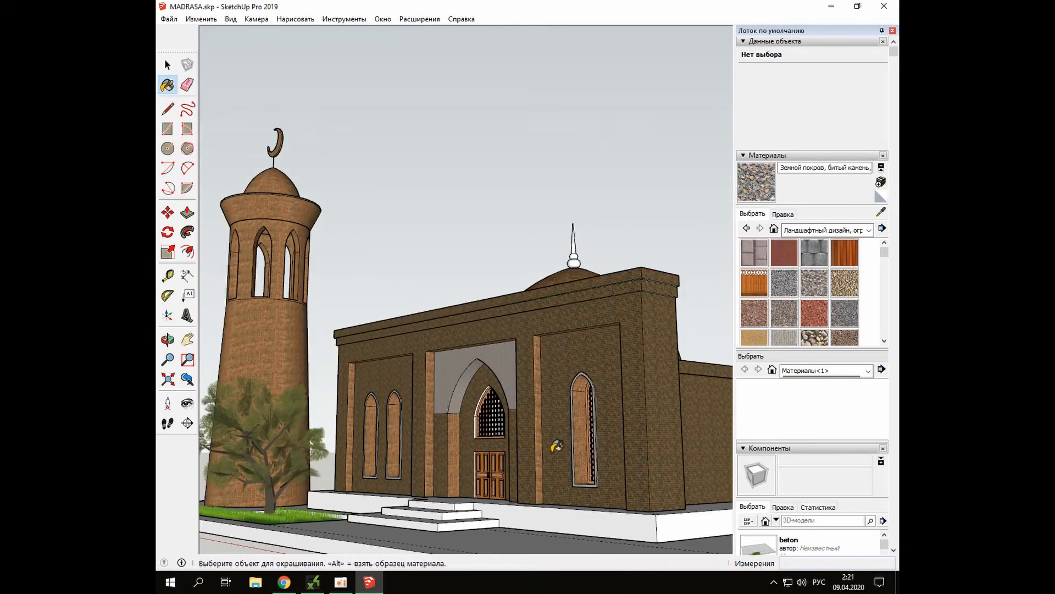
click(814, 253)
click(455, 368)
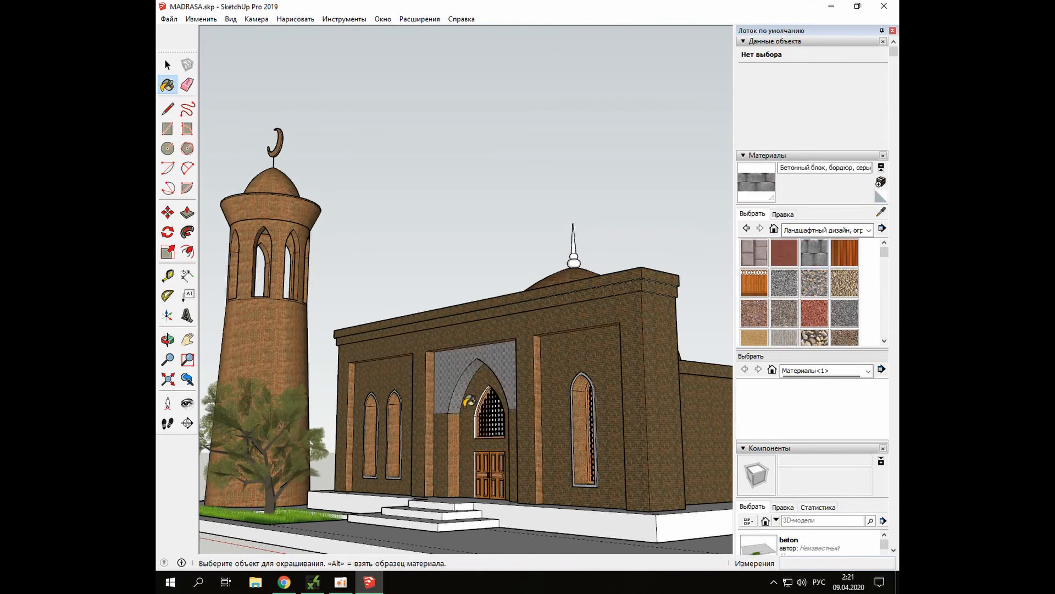
scroll(468, 402, up, 8)
middle_drag(473, 397, 519, 374)
click(670, 328)
scroll(519, 374, down, 6)
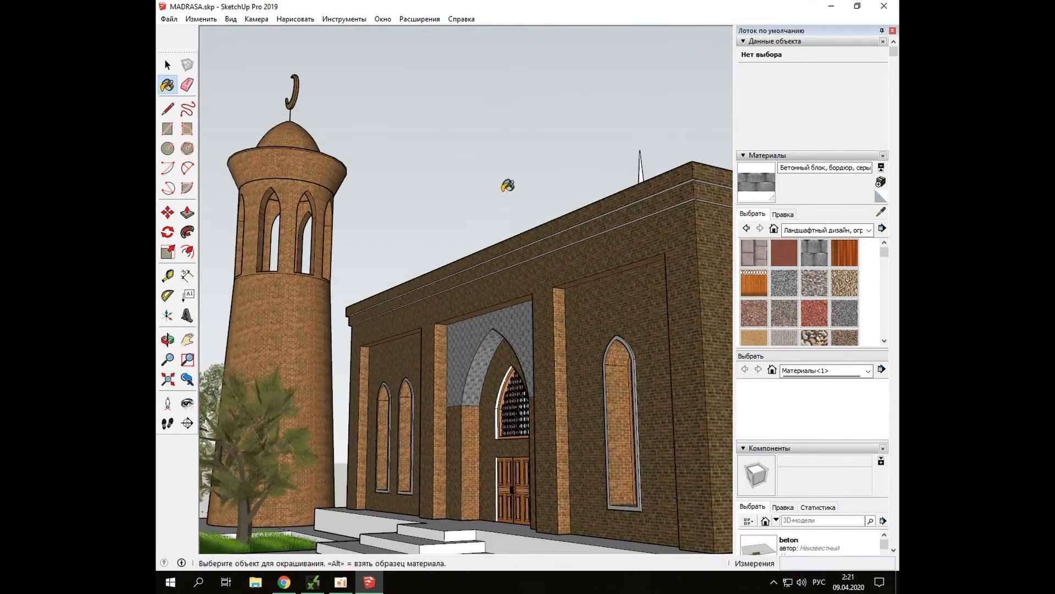
Sample Кирпич, античный 01 from a pilaster and paint the front facade's wall faces and the recessed panel around the single window with it
alt+click(560, 308)
click(594, 292)
click(545, 320)
click(509, 256)
click(507, 245)
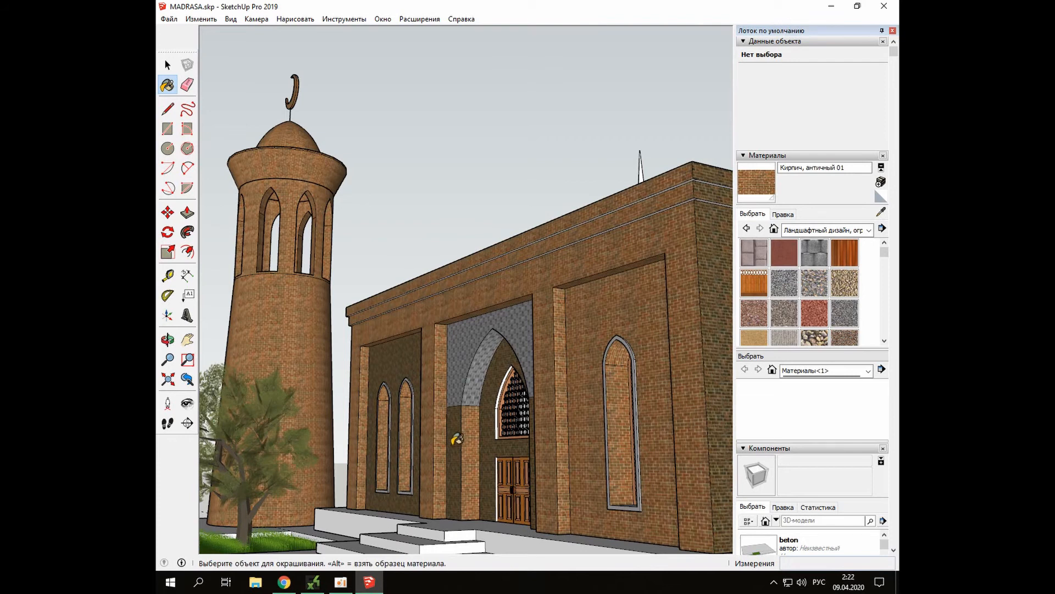
Sample the dark Кирпич, неоштукатуренный from the twin-window recess and paint the recessed panel around the single window with it
click(881, 212)
click(402, 355)
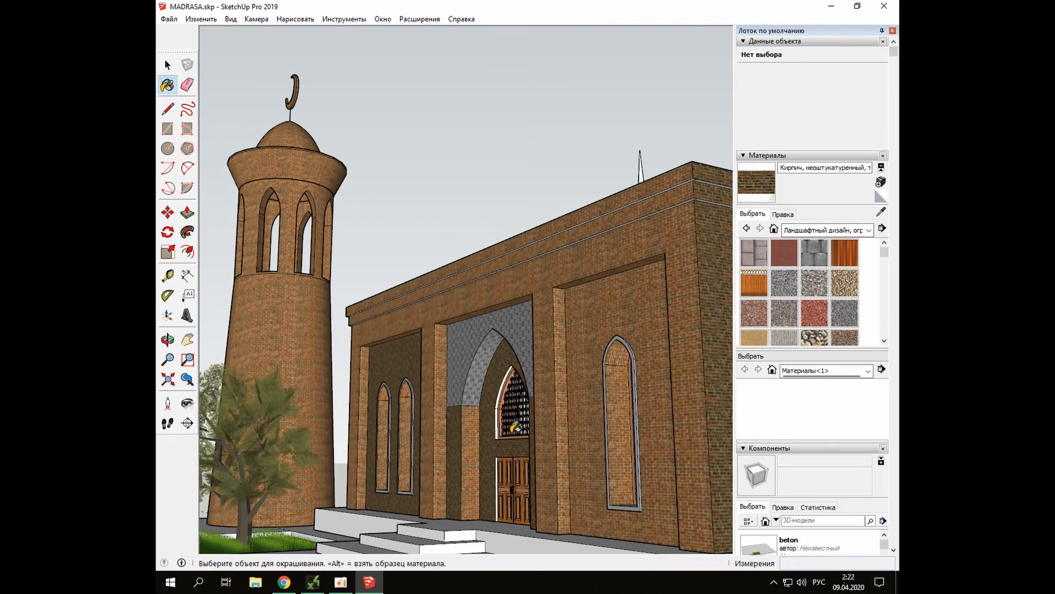
click(599, 336)
Try the landscaping materials Бетонный блок, бордюр, серый and Земной покров, песок, гладкий on the dome's spire
scroll(582, 341, down, 4)
middle_drag(582, 308, 621, 285)
scroll(632, 220, up, 4)
click(640, 183)
click(815, 253)
click(638, 185)
scroll(627, 308, down, 4)
mouse_move(632, 380)
middle_down()
mouse_move(615, 392)
mouse_move(654, 382)
middle_up()
click(762, 339)
click(615, 247)
scroll(604, 342, up, 2)
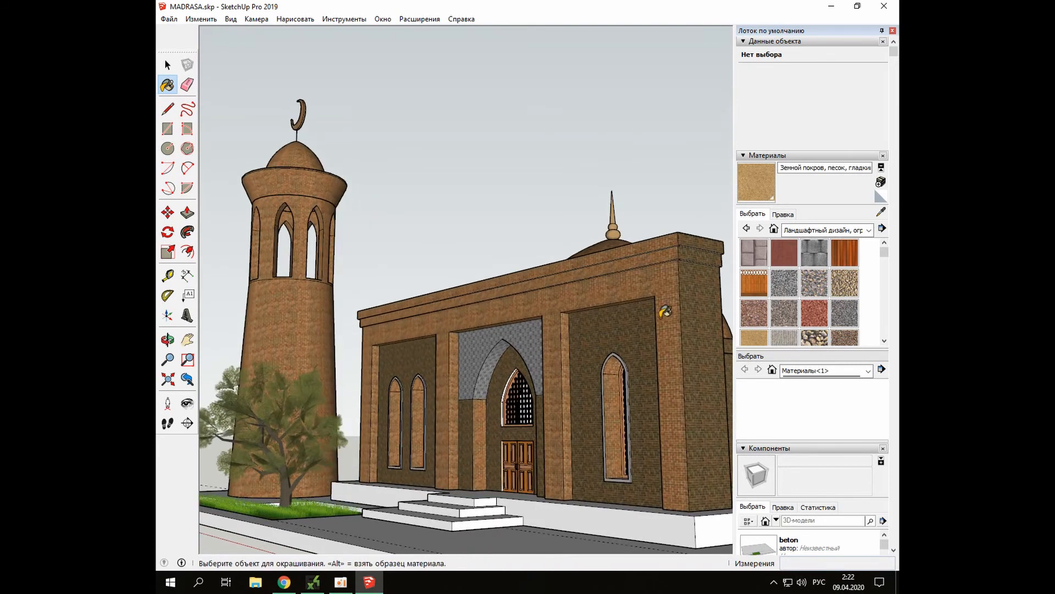
Try yellow and ochre shades, including Цвет E06, on the dome's spire and settle on the golden Цвет D05
scroll(813, 297, down, 4)
click(866, 231)
click(819, 335)
scroll(816, 295, down, 5)
click(756, 316)
click(614, 234)
click(782, 316)
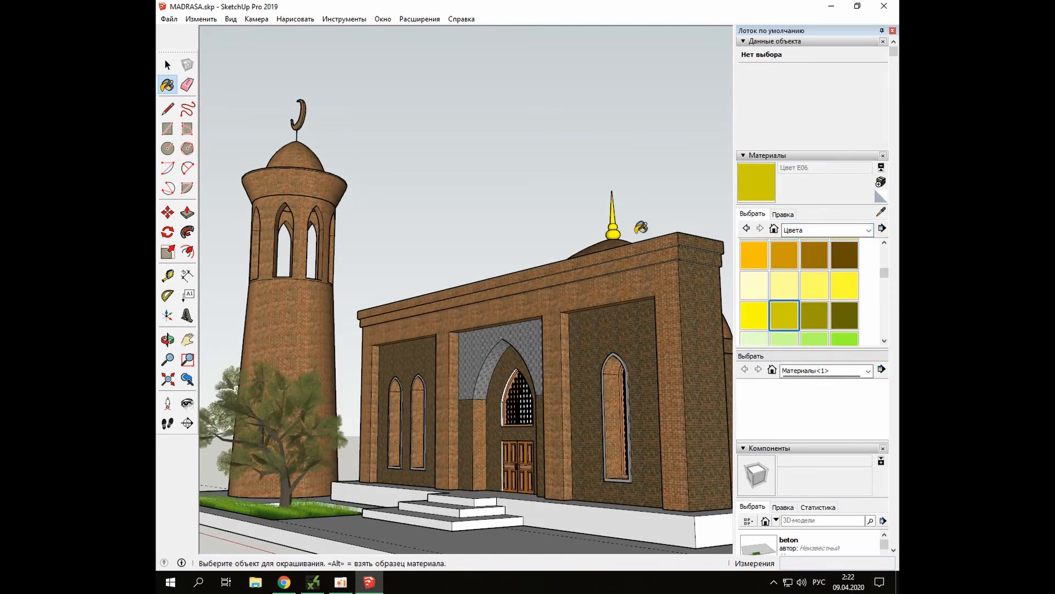
click(613, 234)
click(784, 256)
click(614, 235)
click(754, 256)
click(614, 234)
Try Камень, плита, тесаный and Камень, рядами, необработанный on the building's plinth and steps, settling on Камень, песчаник, тесаный камень
key(h)
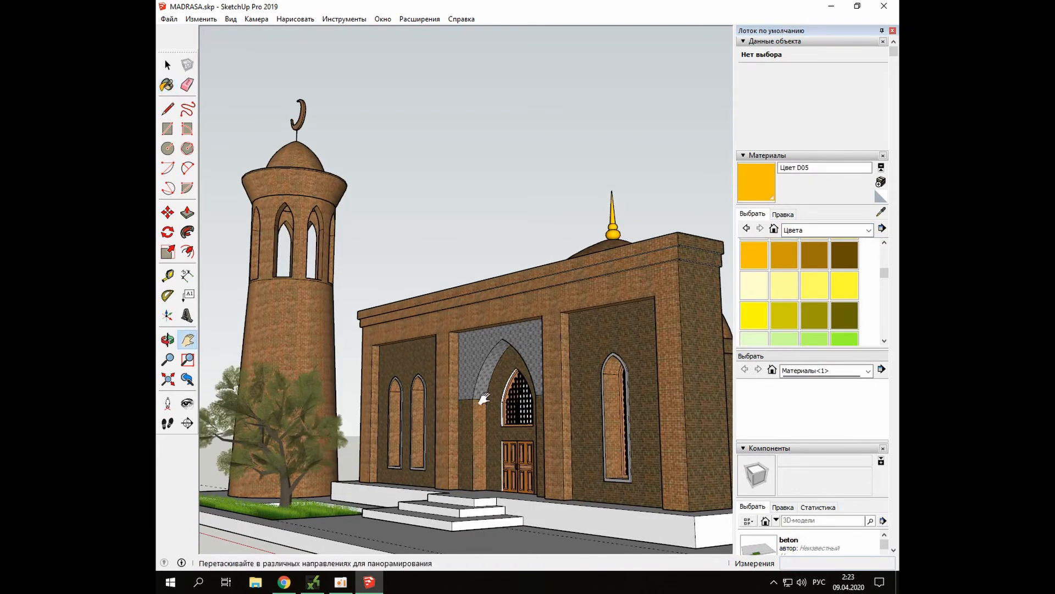
drag(621, 335, 597, 319)
click(867, 230)
click(789, 311)
click(754, 282)
click(512, 489)
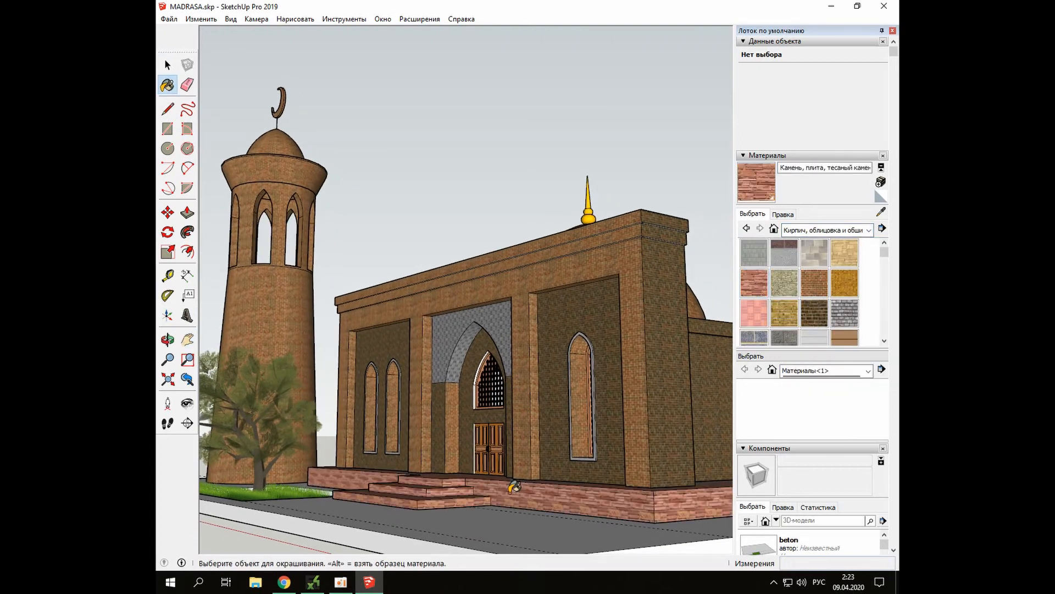
click(785, 282)
click(545, 495)
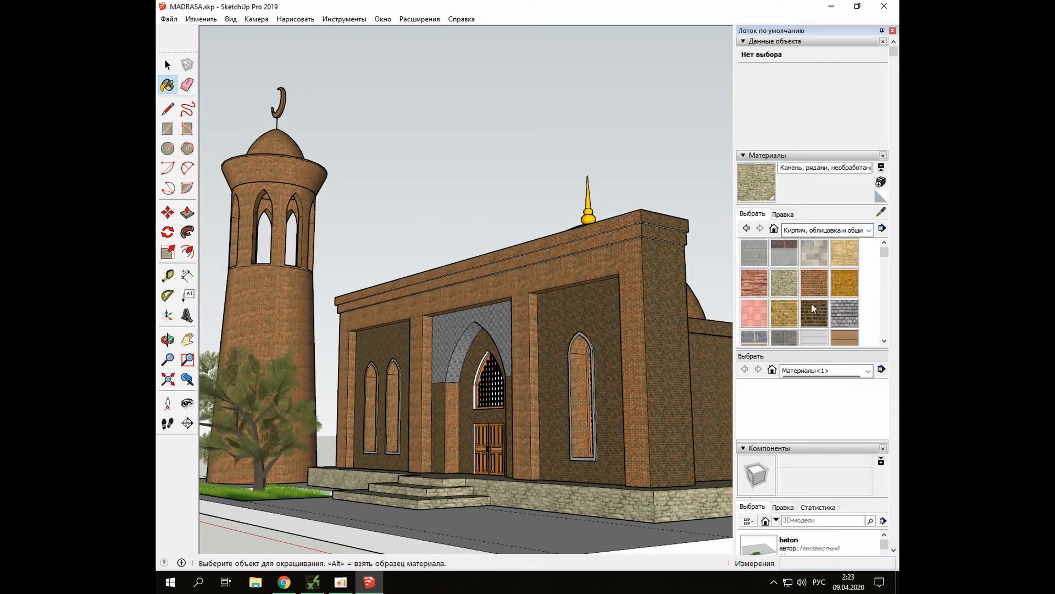
click(843, 254)
click(541, 496)
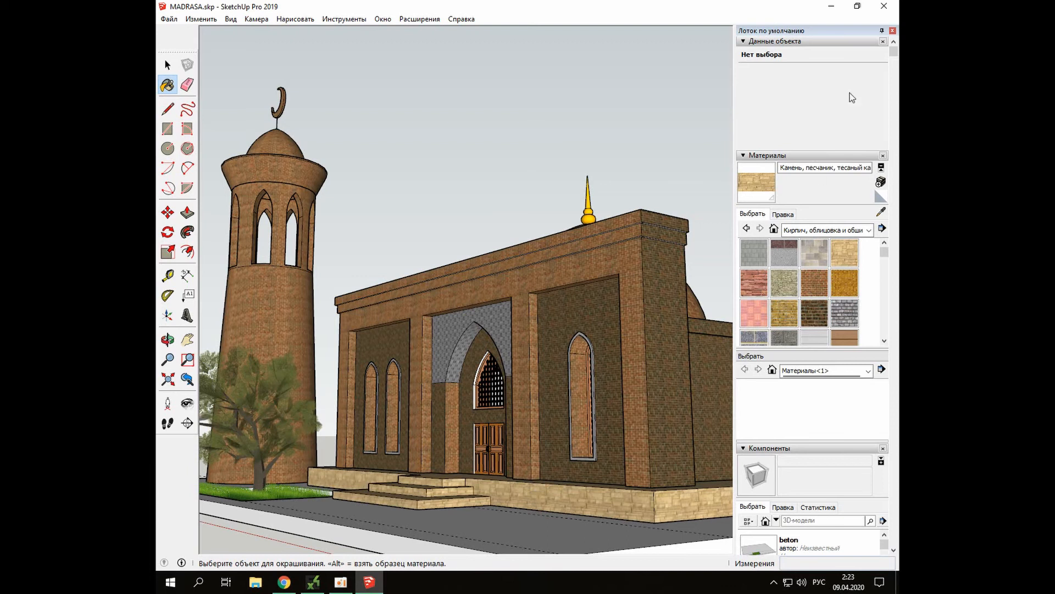
Sample the grey Бетонный блок, бордюр, серый and paint the frames of the facade's two paired arched windows with it
click(892, 31)
click(188, 339)
middle_drag(608, 378, 695, 382)
scroll(667, 401, up, 5)
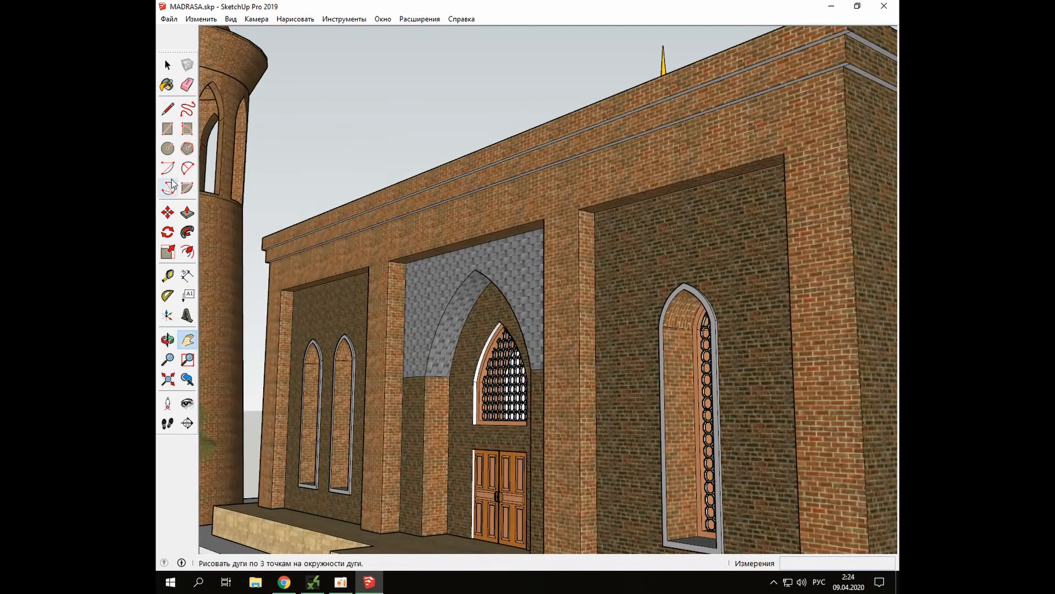
click(167, 85)
scroll(267, 351, up, 5)
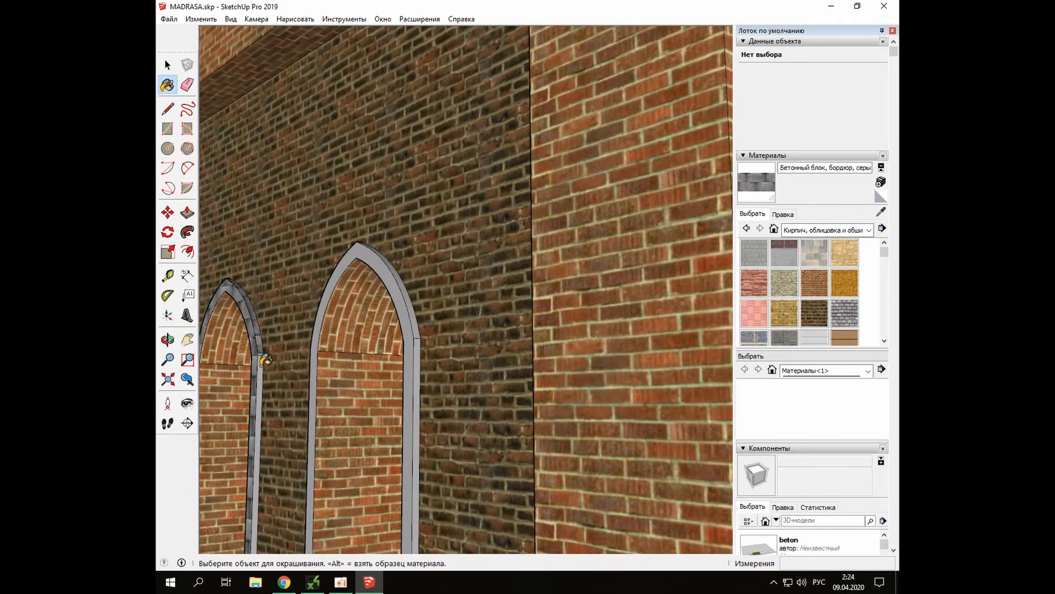
scroll(405, 282, down, 10)
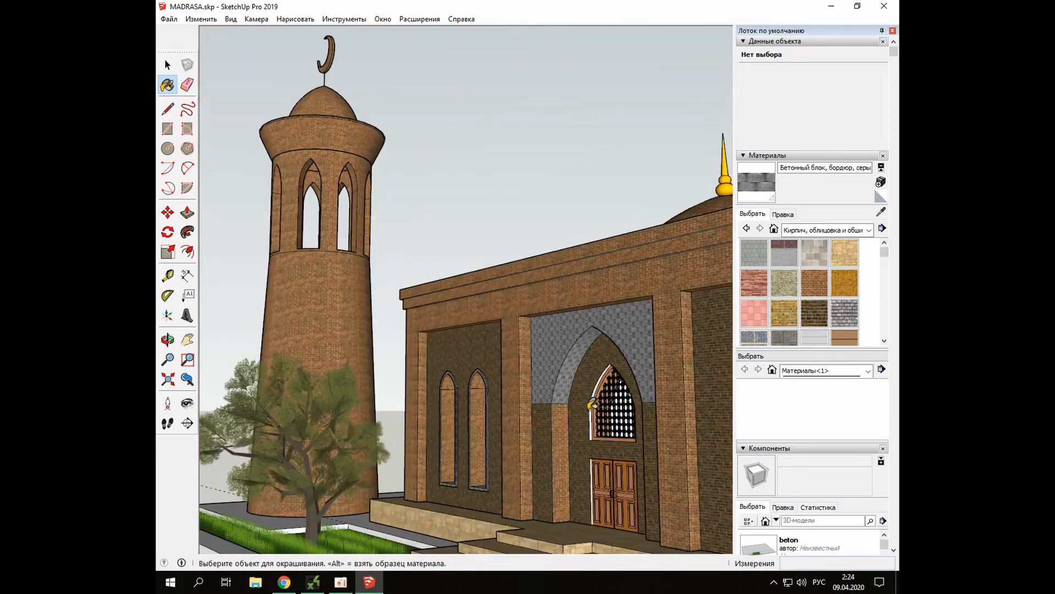
Paint the frame of the single arched window on the facade's other side with Бетонный блок, бордюр, серый
click(187, 339)
drag(681, 423, 404, 385)
scroll(403, 379, up, 5)
click(167, 84)
click(411, 332)
scroll(404, 308, down, 3)
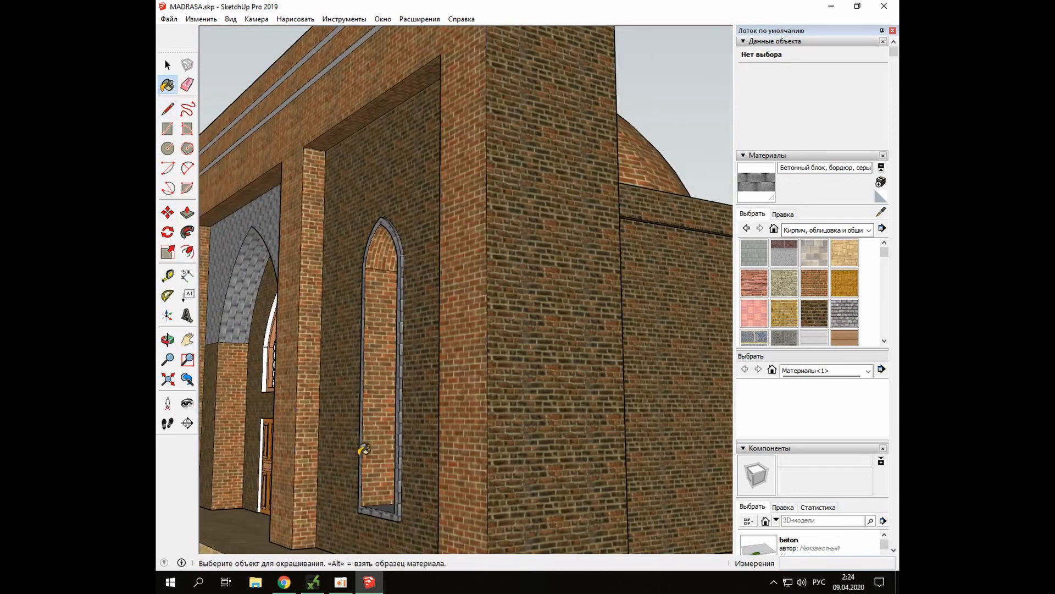
Paint the white edges around the entrance's lattice window and wooden door with Бетонный блок, бордюр, серый
scroll(252, 397, up, 4)
scroll(252, 397, down, 2)
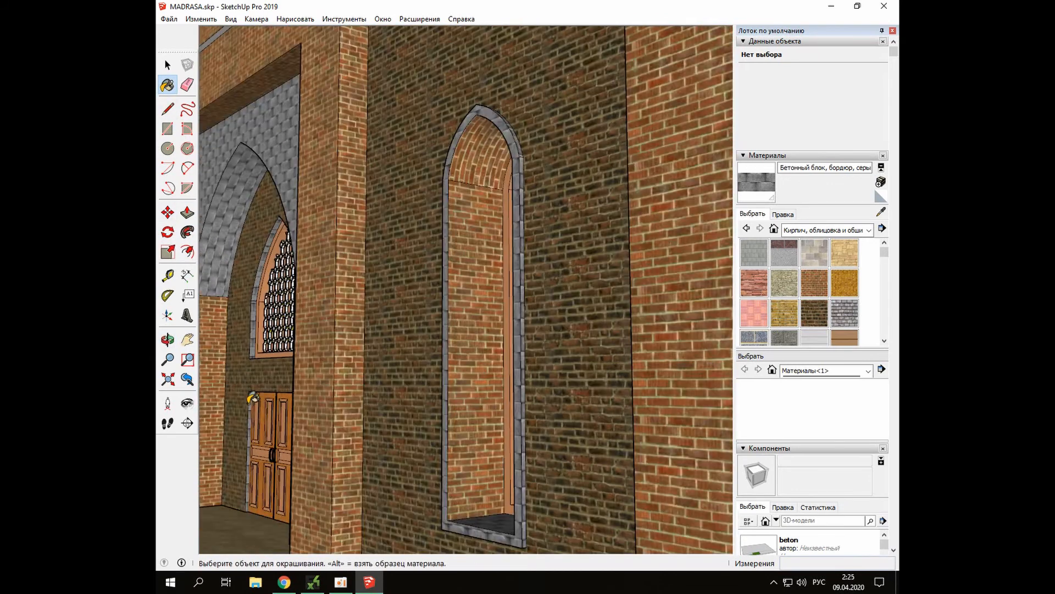
middle_drag(252, 396, 314, 460)
scroll(269, 440, down, 3)
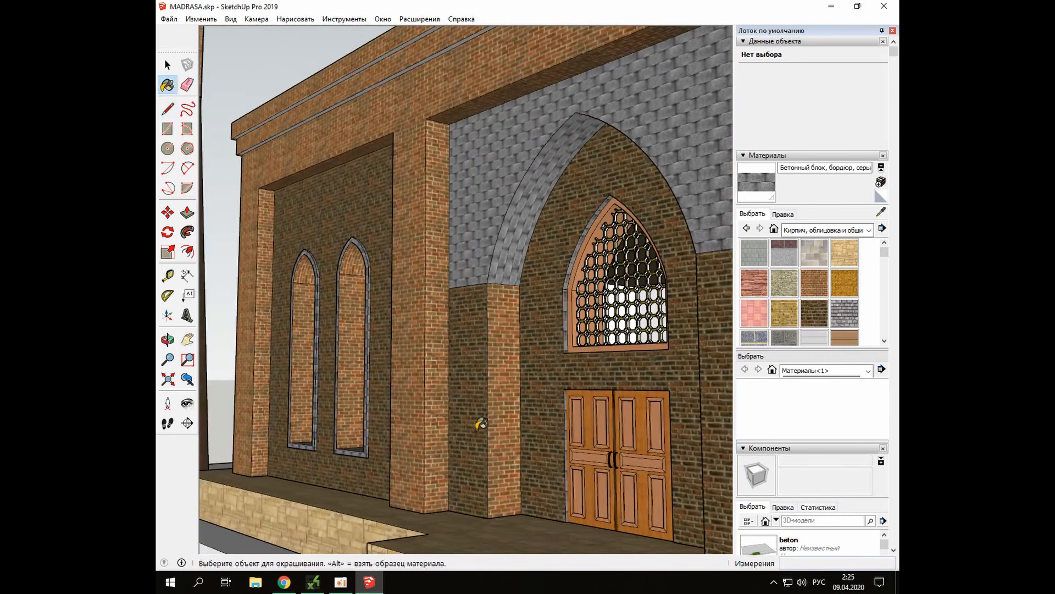
scroll(354, 69, up, 2)
scroll(413, 290, down, 4)
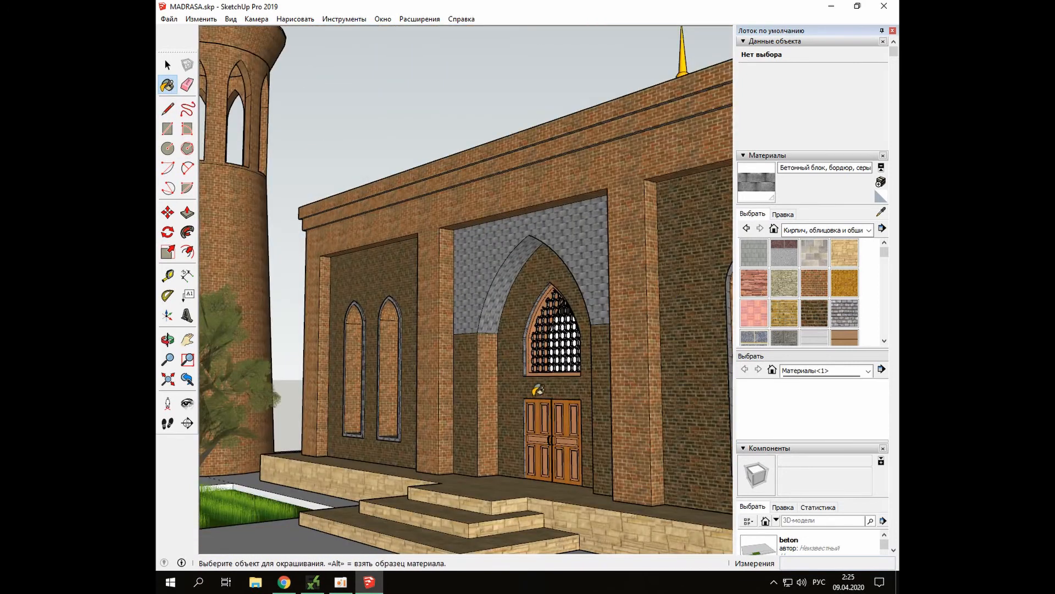
Try two cladding materials on the ground slab around the building, ending with Бетонный блок 8×8, серый
middle_drag(538, 392, 556, 448)
scroll(558, 450, up, 3)
key(shift+z)
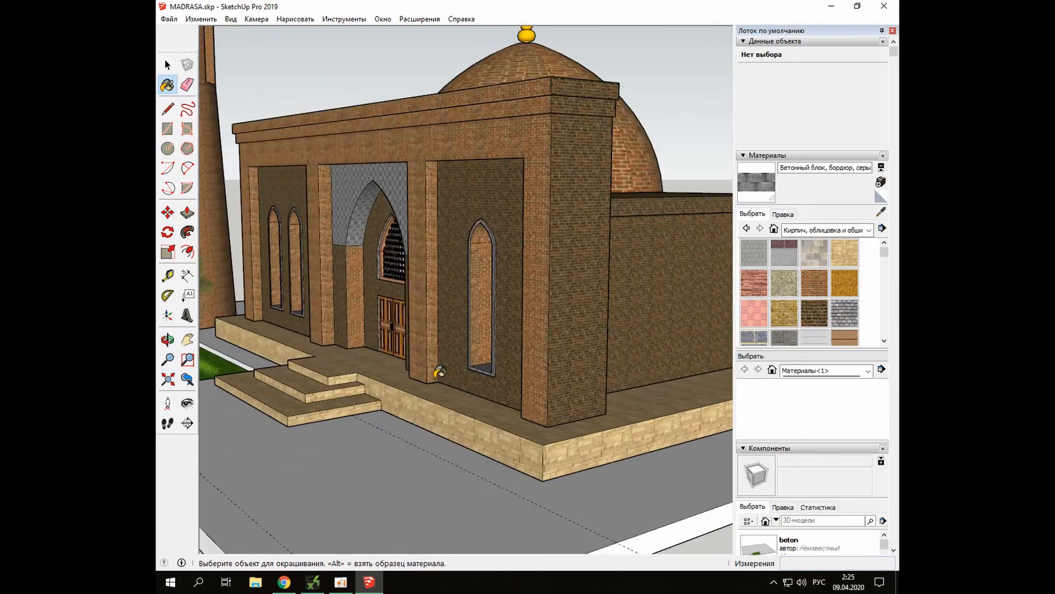
scroll(461, 357, up, 2)
scroll(439, 347, down, 2)
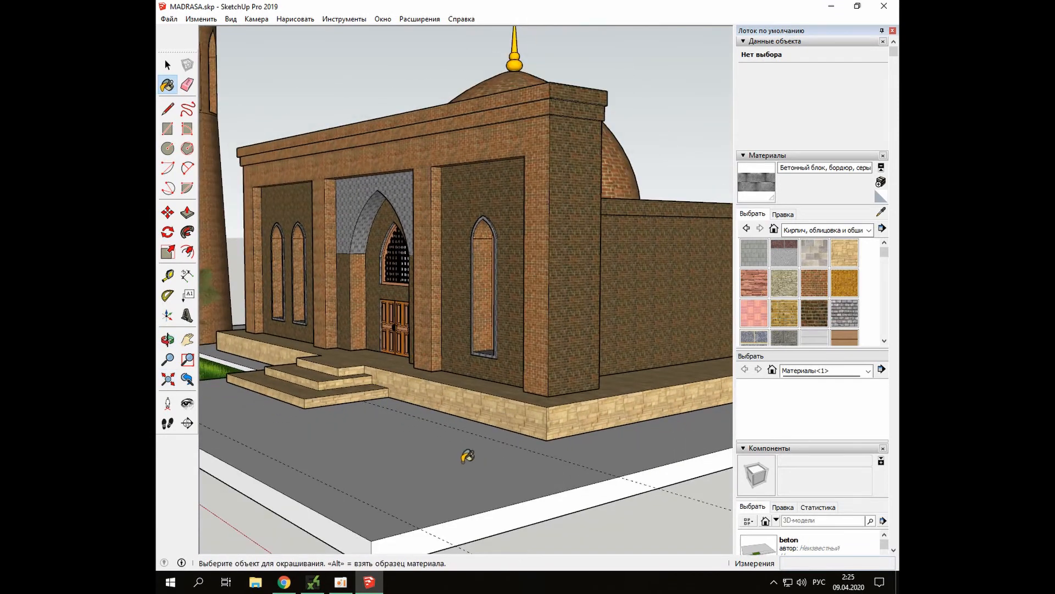
click(770, 336)
click(503, 454)
click(756, 254)
click(441, 466)
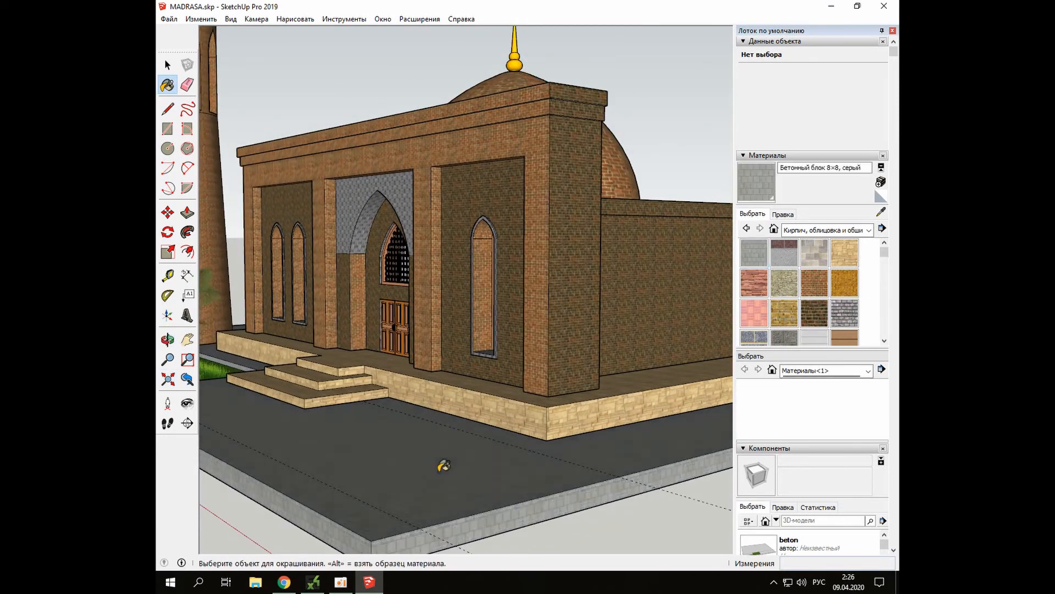
Try another cladding material on the ground slab and settle on the dark stone Необработанный квадратный
middle_drag(441, 466, 496, 463)
click(793, 256)
click(468, 470)
click(785, 337)
click(487, 464)
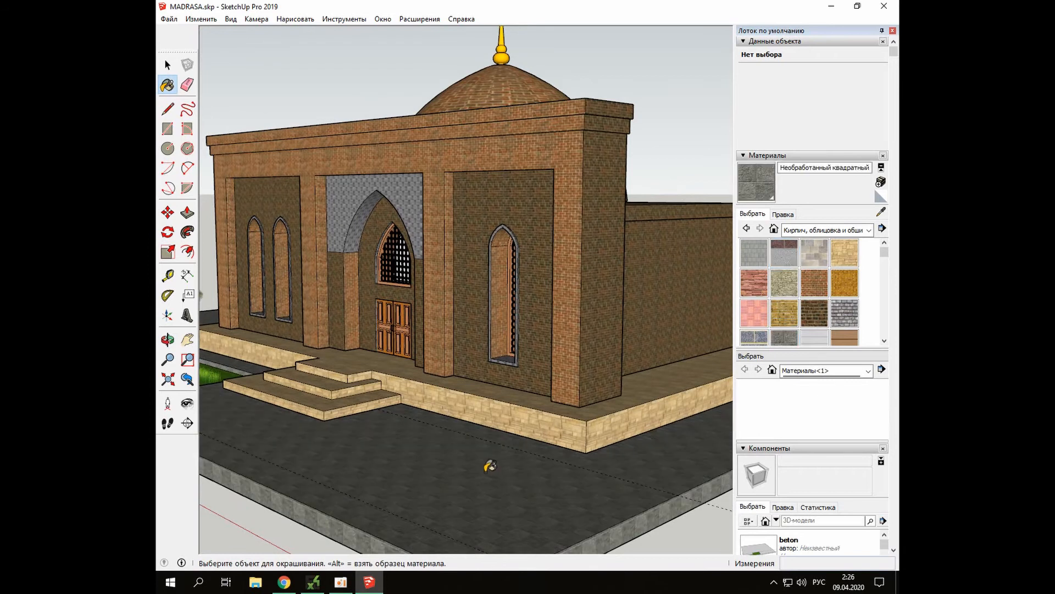
Open the ground slab group and push/pull its front side outward about 178.5 cm and its right-hand side about 347.6 cm
scroll(488, 464, down, 4)
key(space)
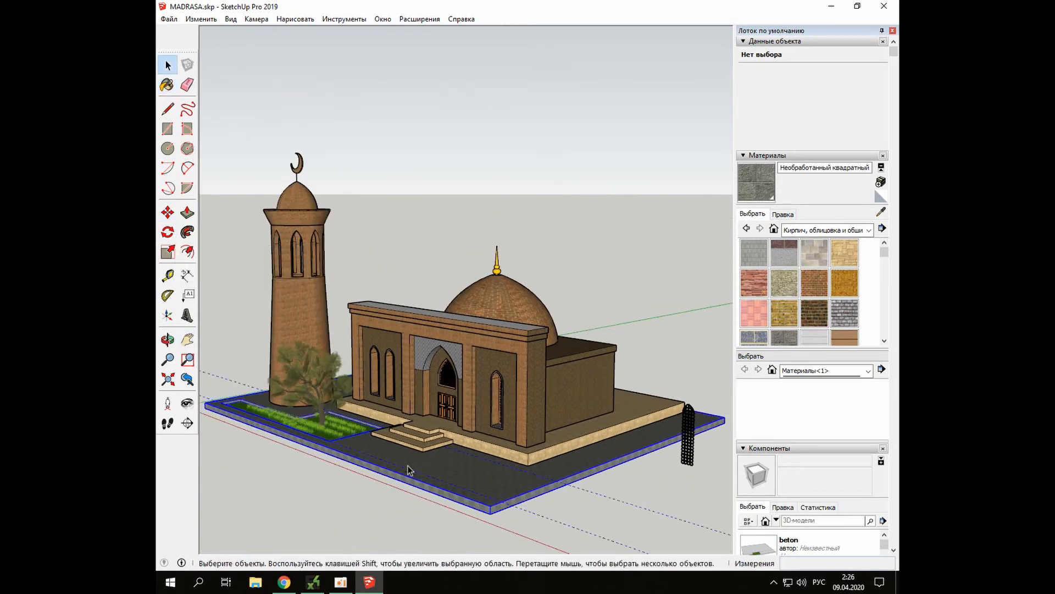
double_click(407, 470)
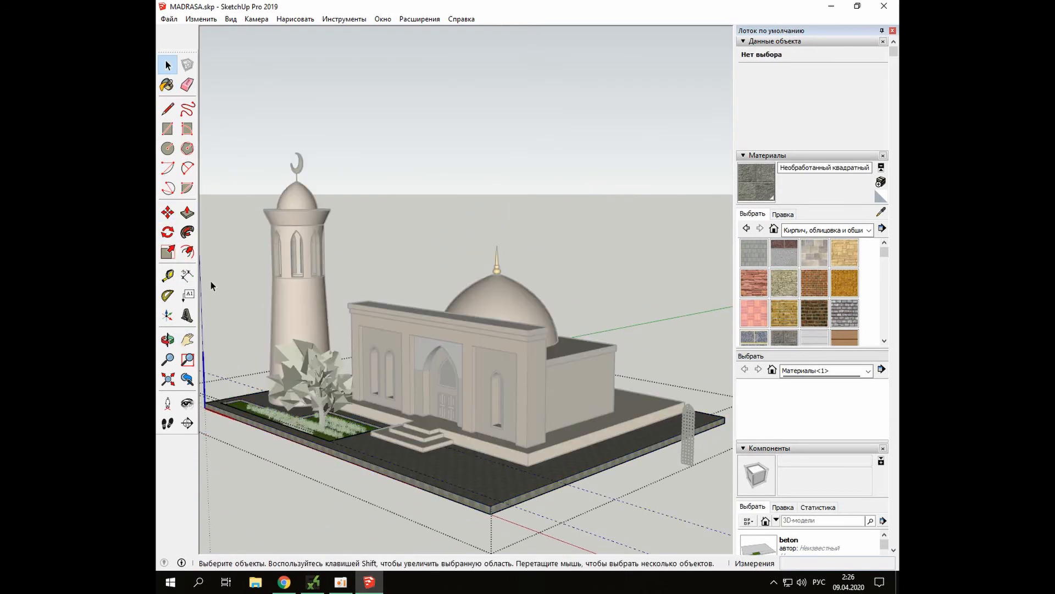
click(187, 212)
scroll(393, 481, up, 2)
click(405, 483)
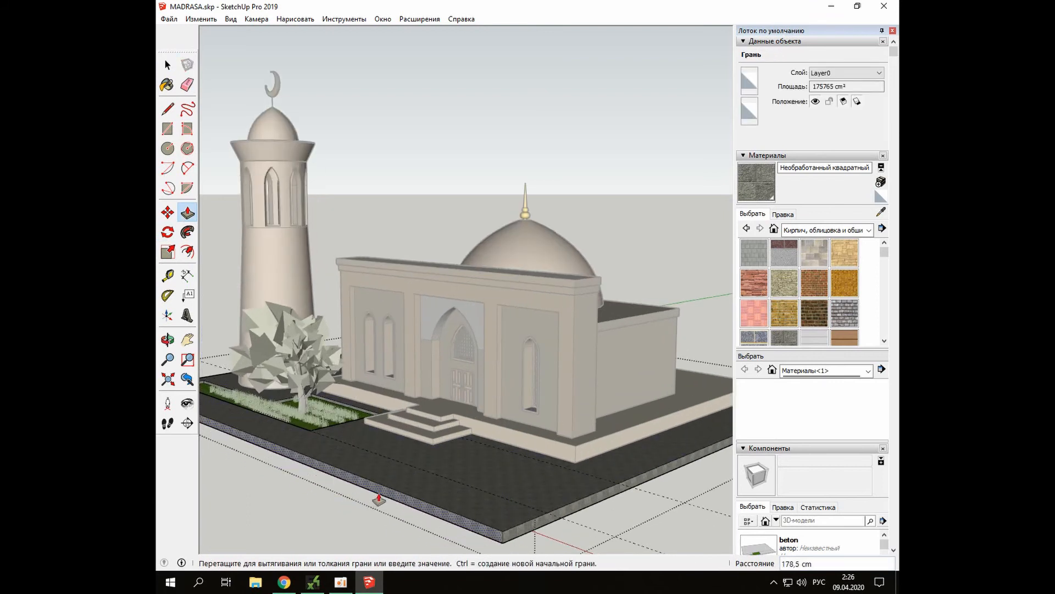
click(378, 498)
click(573, 509)
click(637, 540)
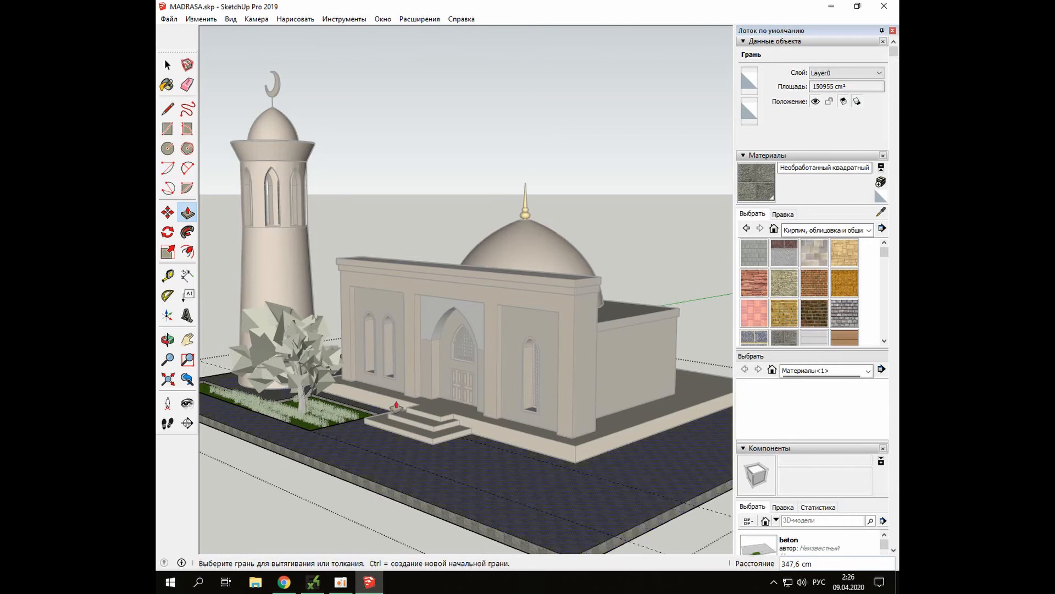
key(space)
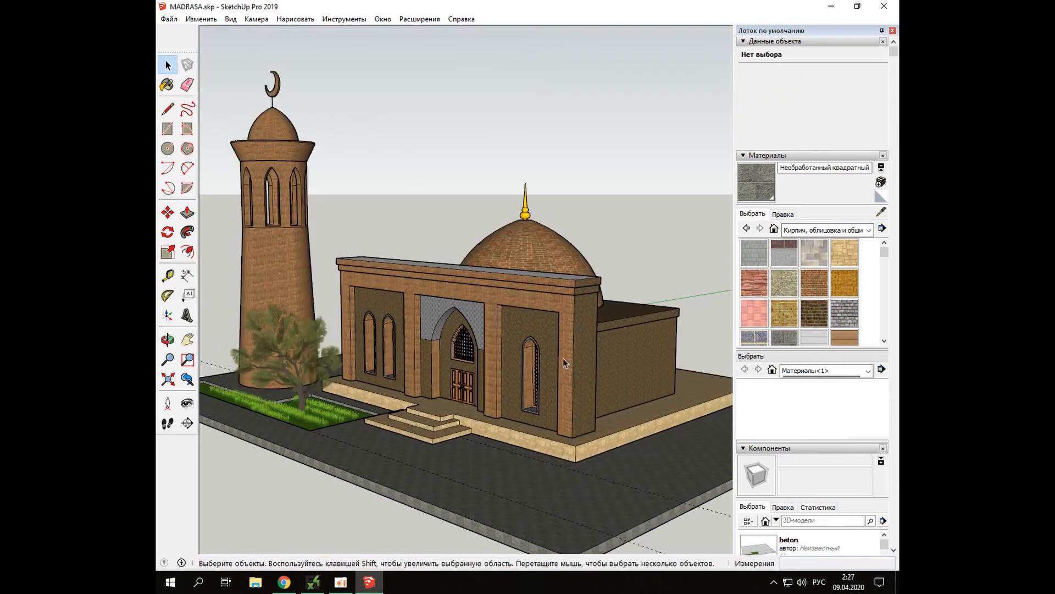
Reopen the ground slab group and extend its front side outward by about another 323.3 cm
scroll(565, 362, up, 3)
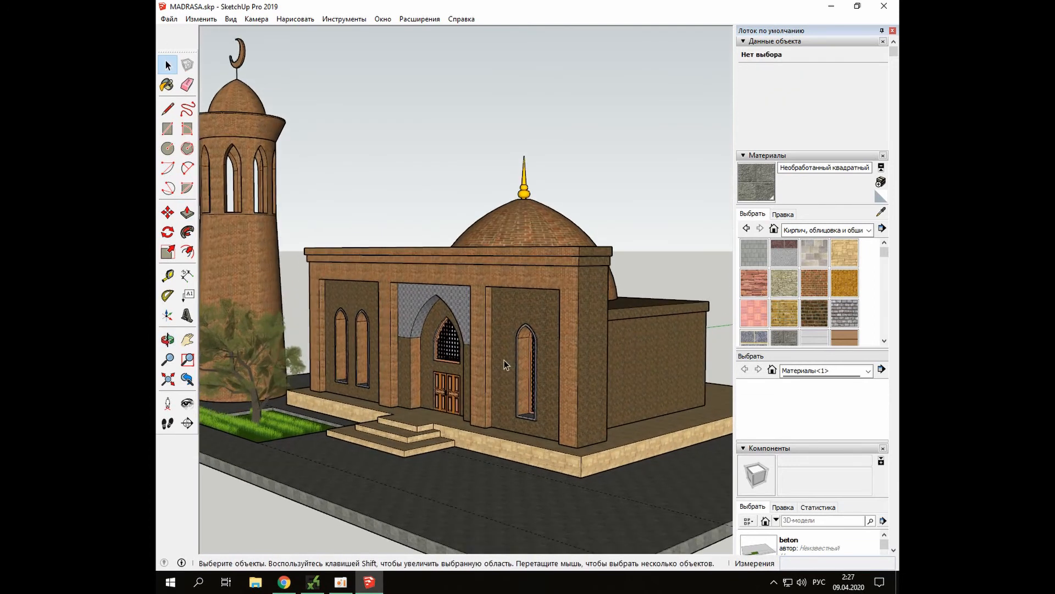
double_click(344, 465)
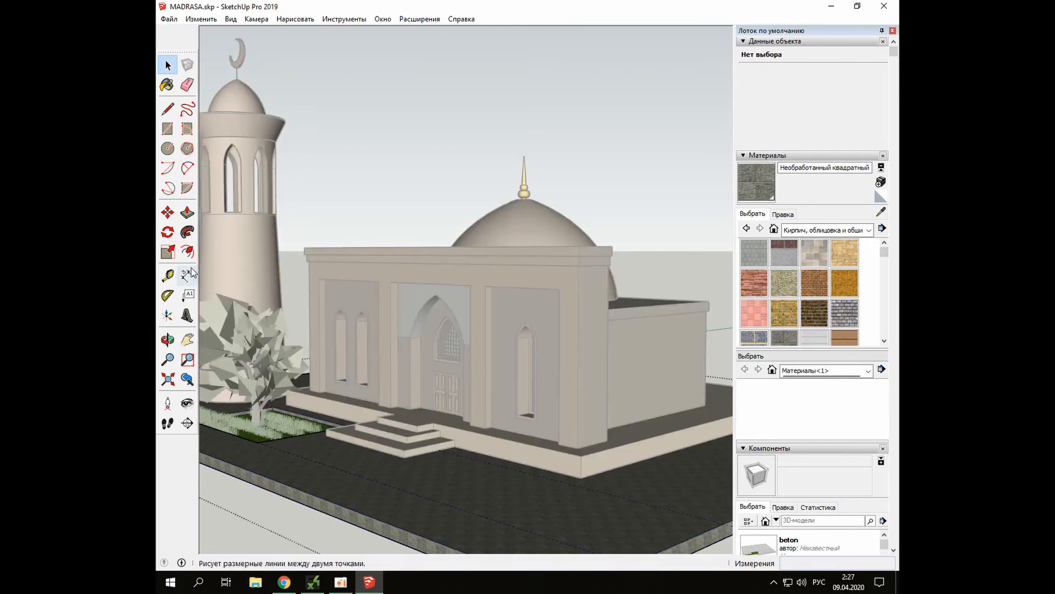
click(187, 212)
click(290, 496)
click(223, 532)
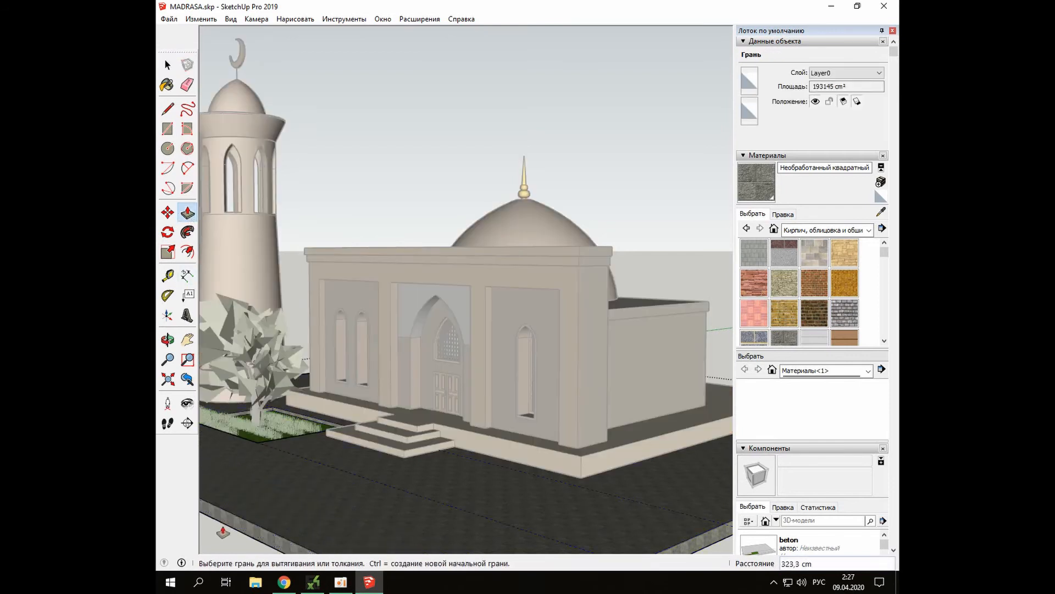
key(space)
click(410, 159)
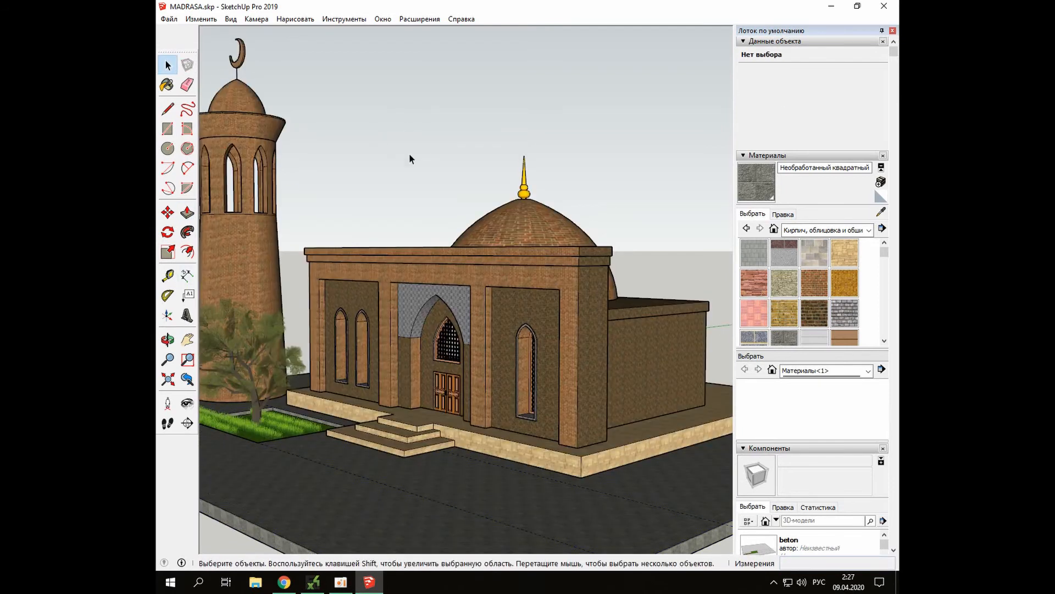
scroll(490, 284, up, 2)
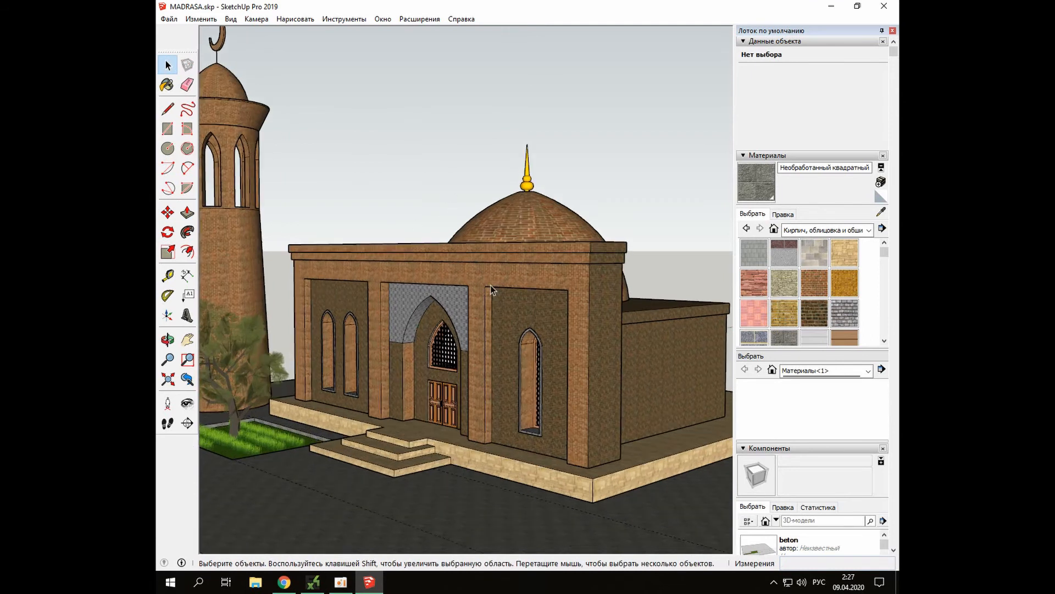
middle_drag(487, 283, 485, 306)
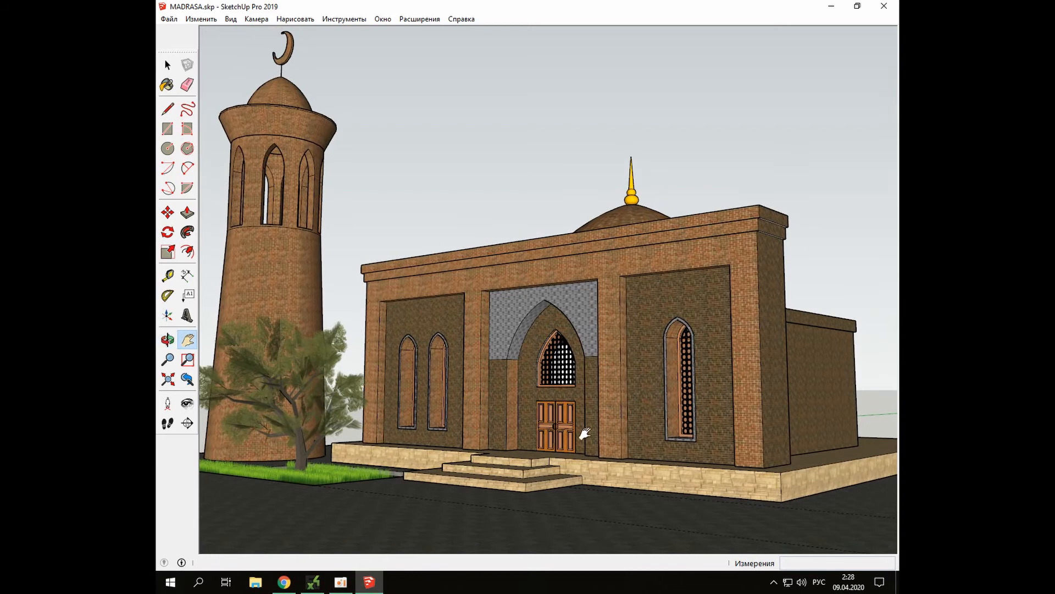
middle_drag(585, 433, 521, 479)
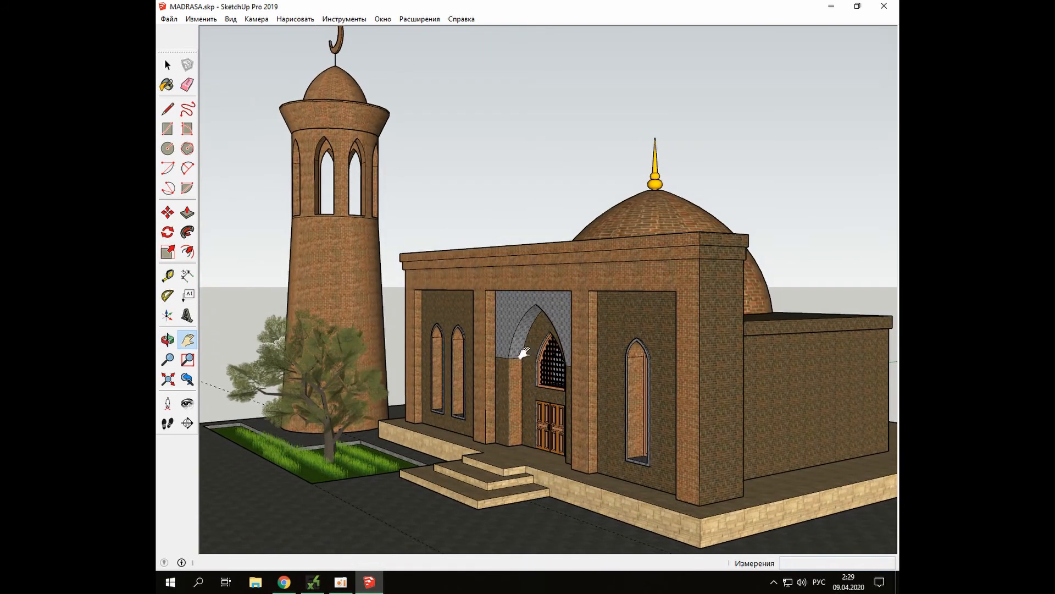
shift+middle_drag(523, 344, 520, 358)
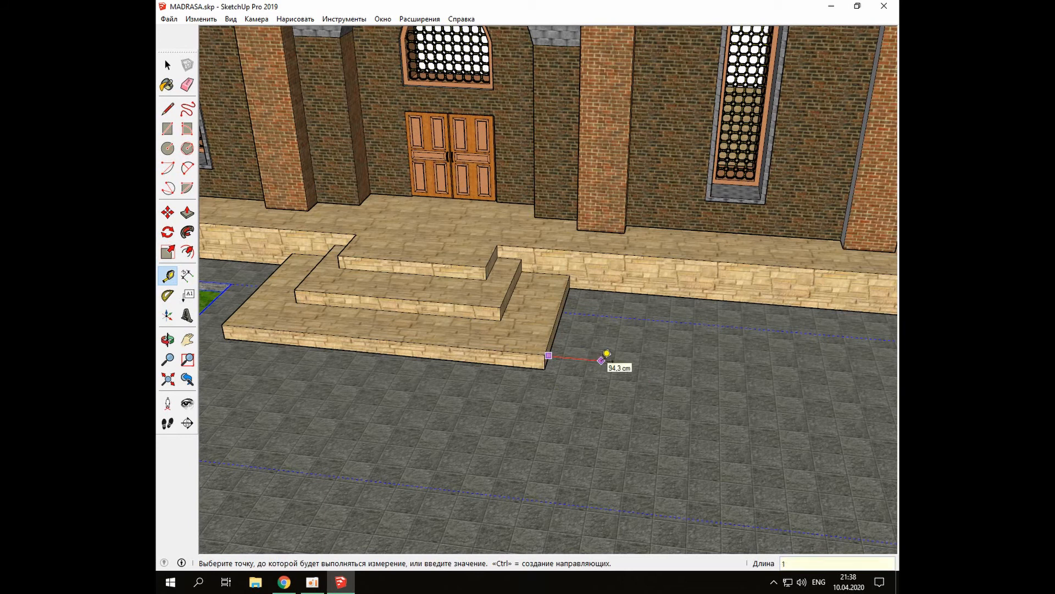
Finish the guide beside the entrance steps and draw a rectangle about 523 by 511 cm between the guides on the ground slab
key(Return)
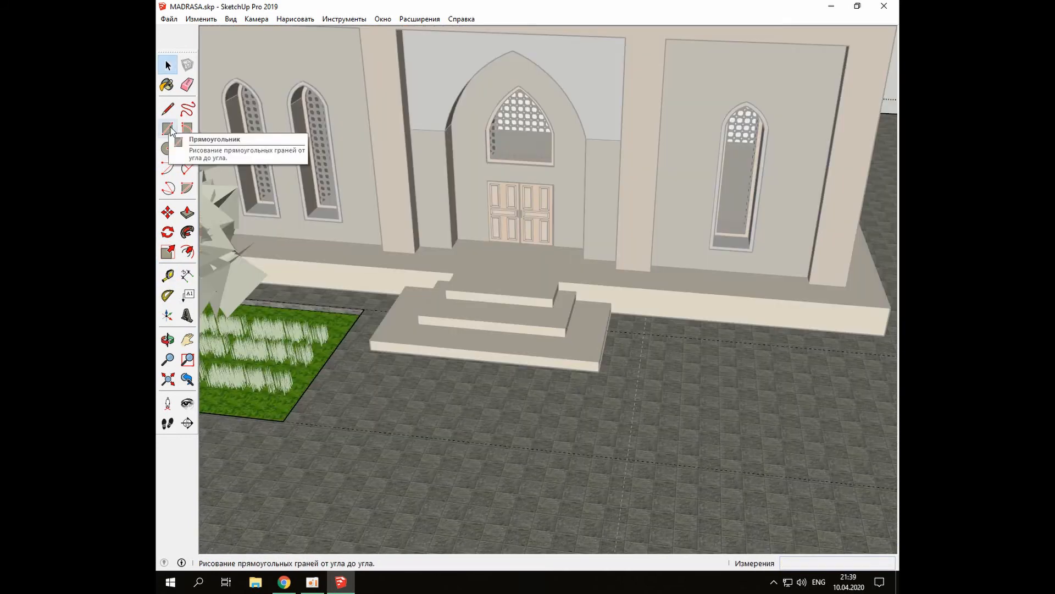
click(168, 128)
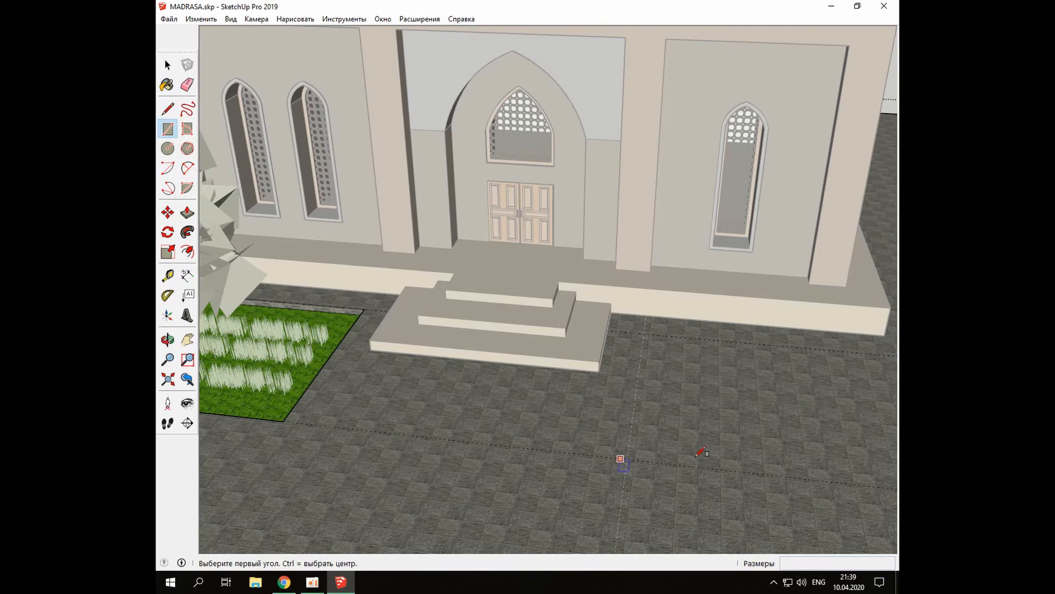
click(644, 334)
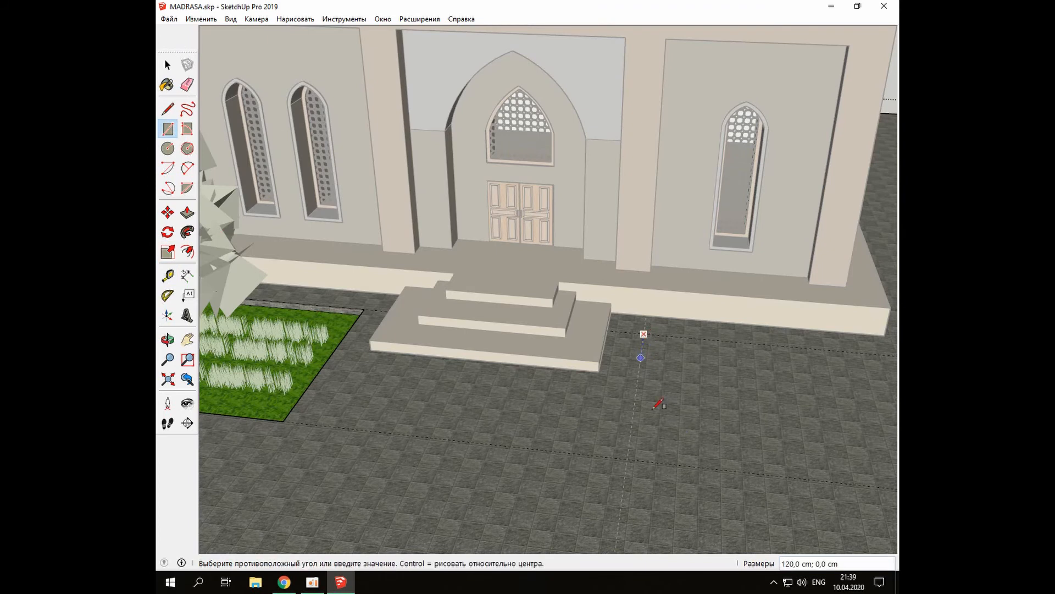
click(872, 485)
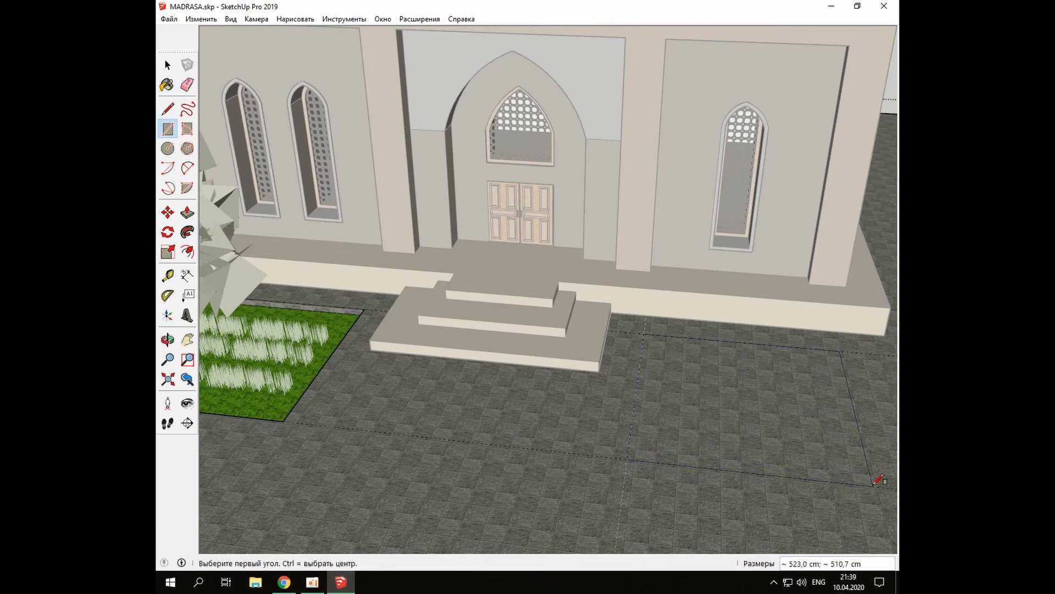
Push the rectangle beside the steps 20 cm down into the slab and paint the recess floor with the green grass vegetation material
key(p)
click(664, 385)
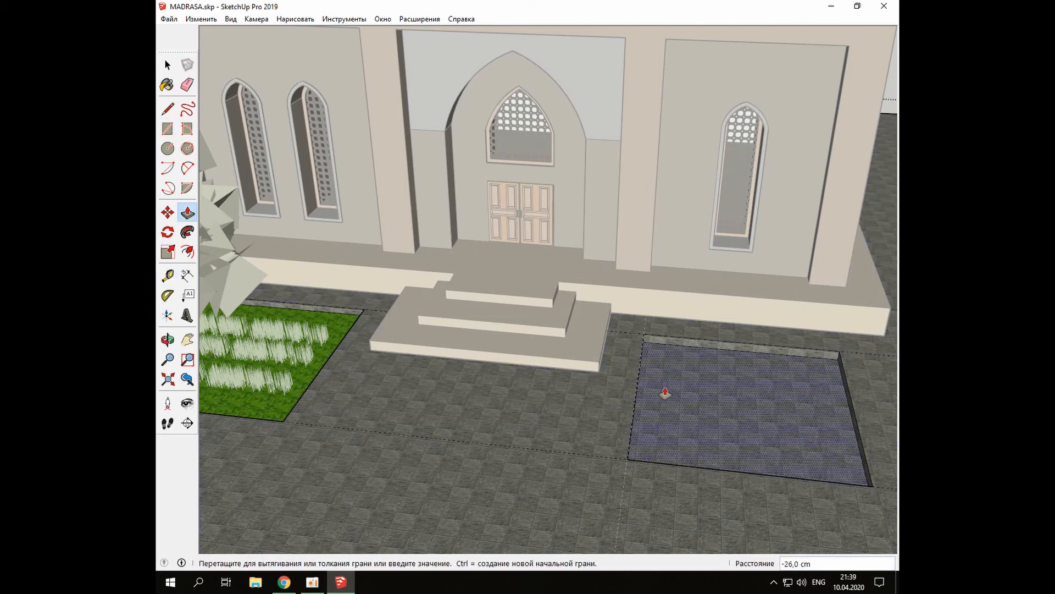
key(Return)
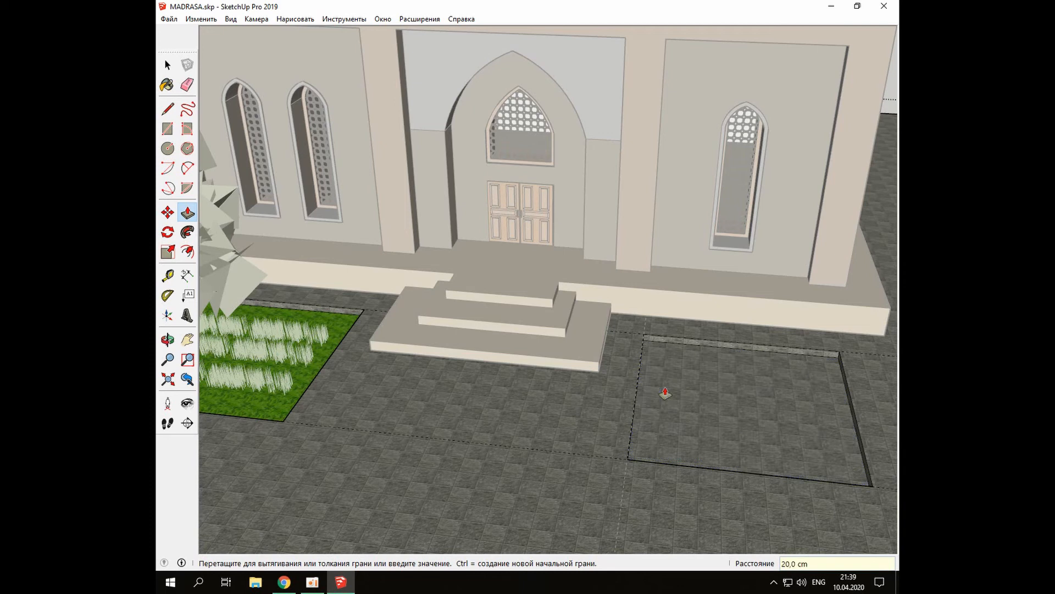
key(b)
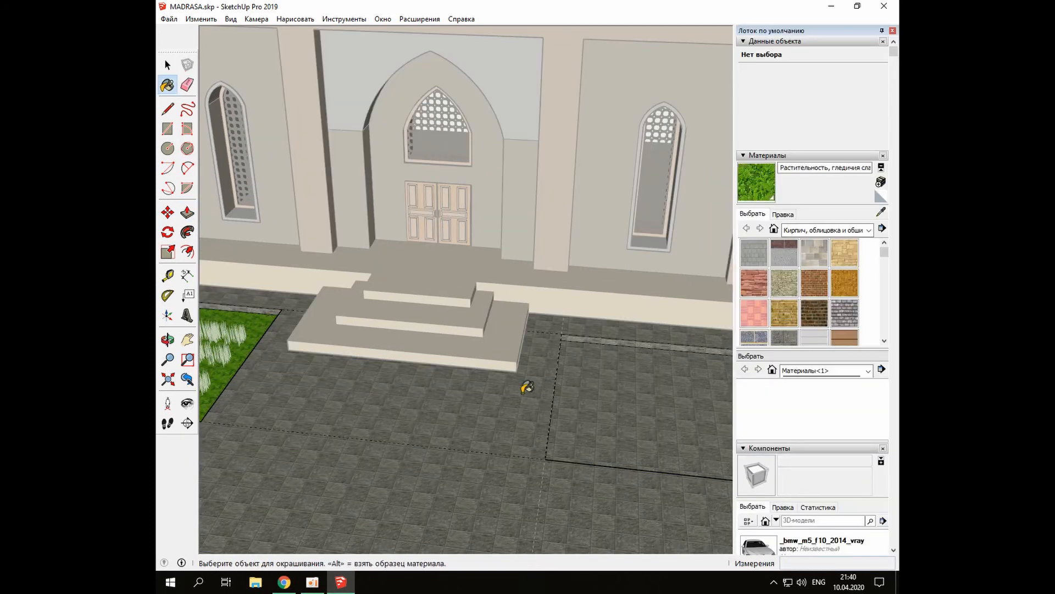
click(617, 407)
scroll(614, 407, down, 1)
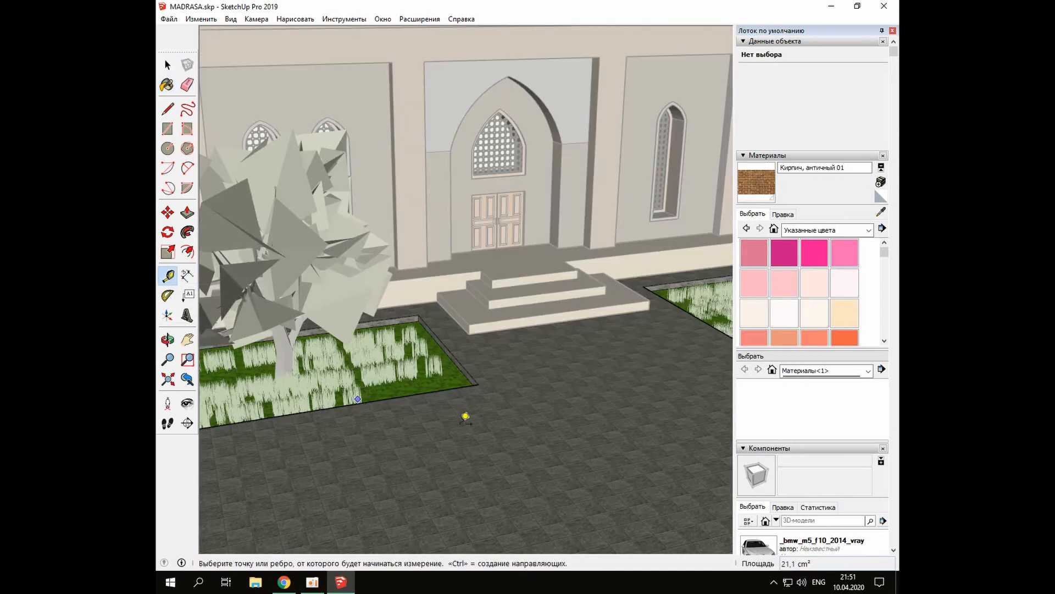
Place a guide 150 cm in front of the lawns' front edge and draw a line along it across the full ground slab
click(425, 392)
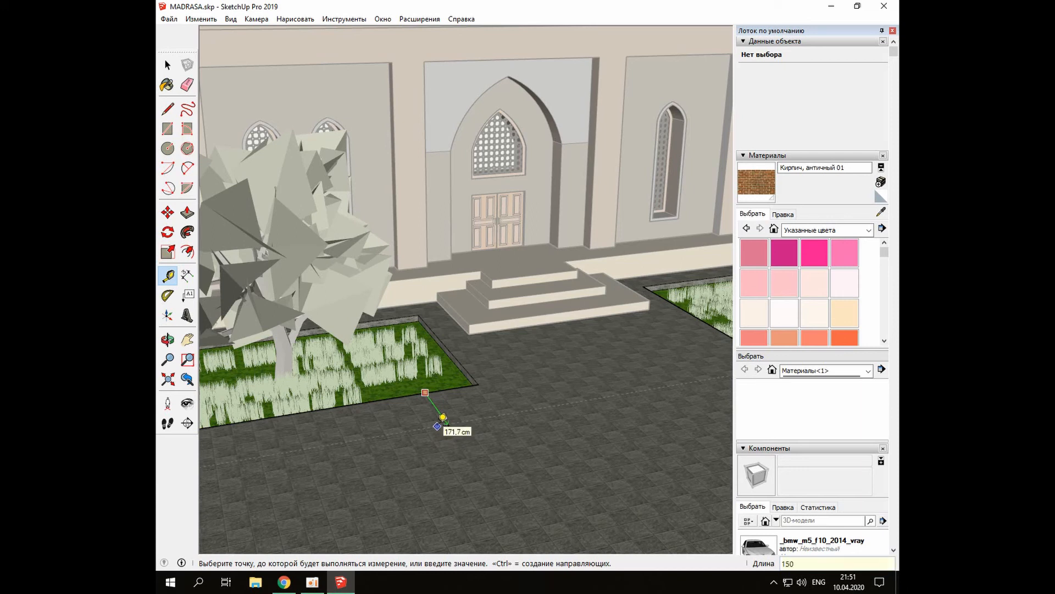
key(Return)
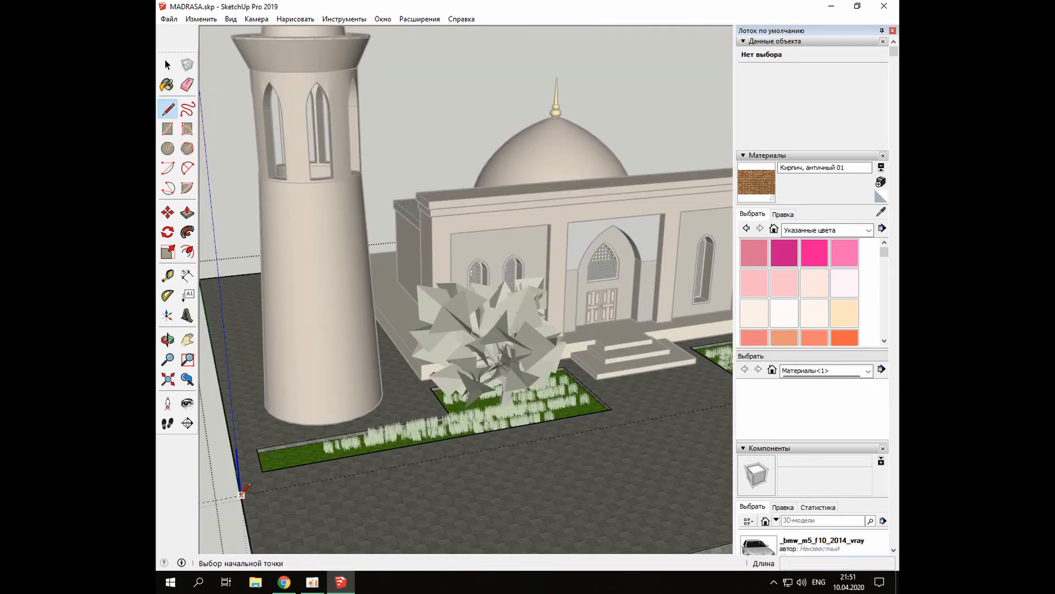
click(241, 494)
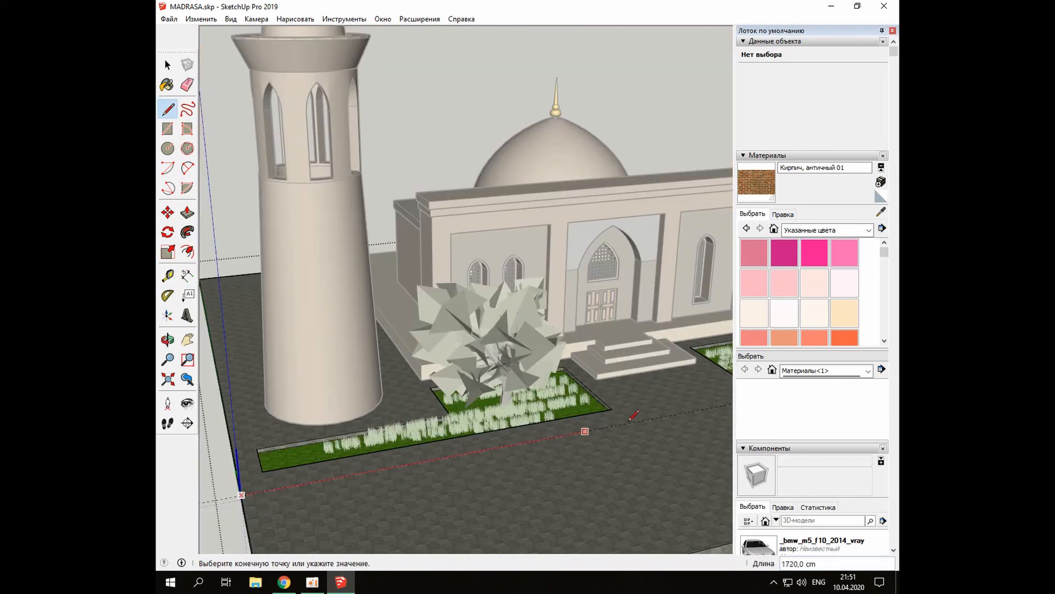
click(189, 347)
drag(594, 422, 242, 417)
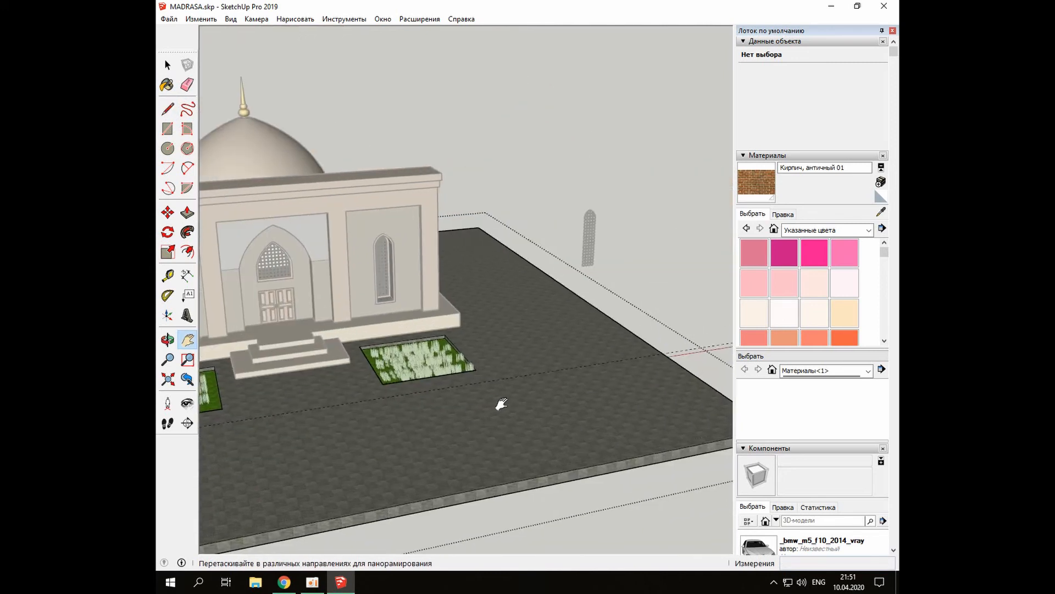
drag(567, 383, 453, 429)
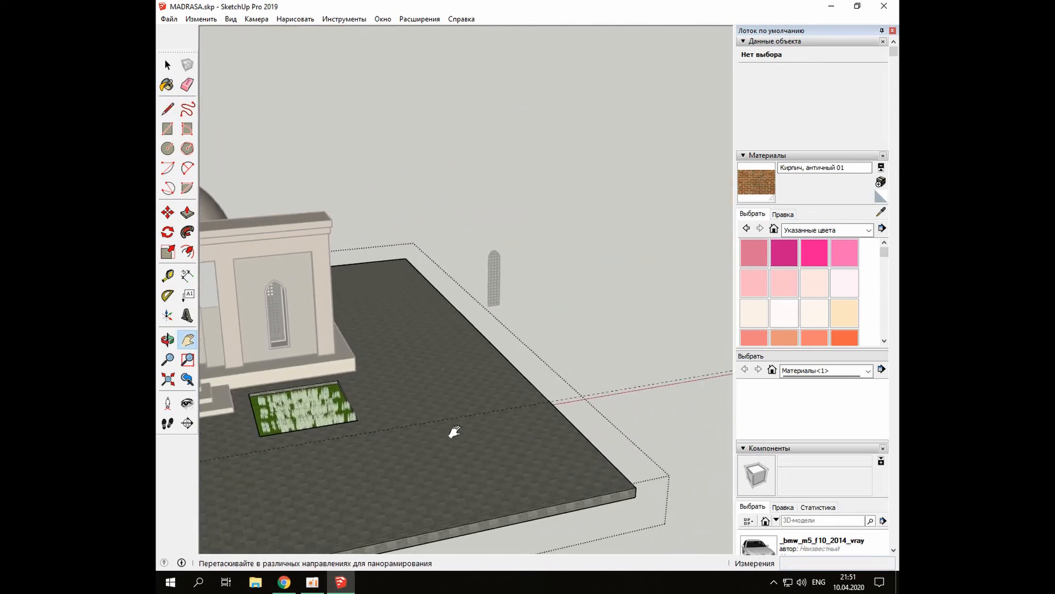
click(167, 109)
click(550, 403)
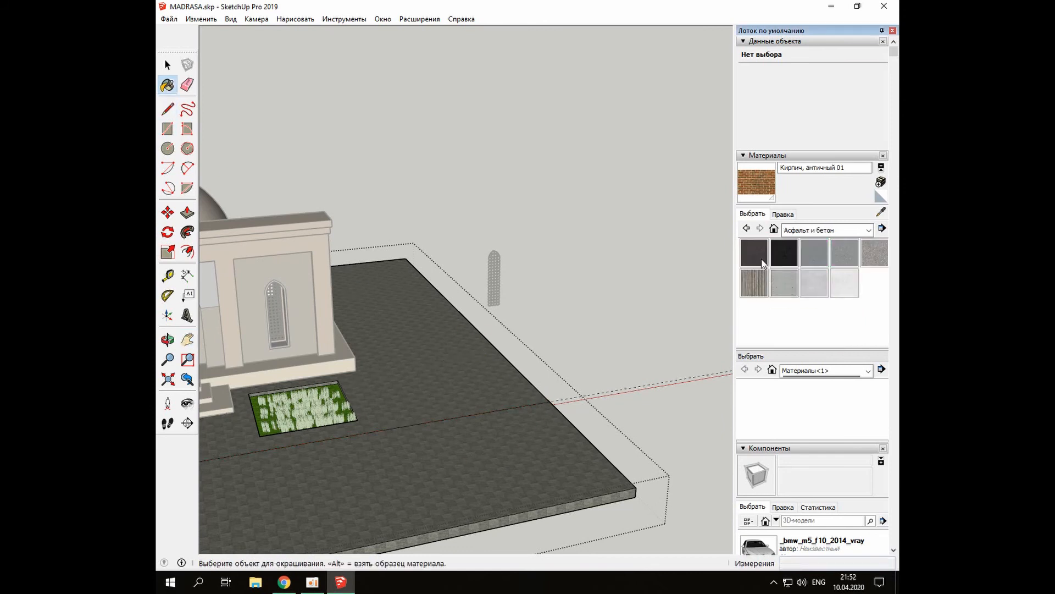
Paint the slab's front strip with Асфальт, новый, replace it with Асфальтобетон, новый, and leave the ground slab group
click(762, 262)
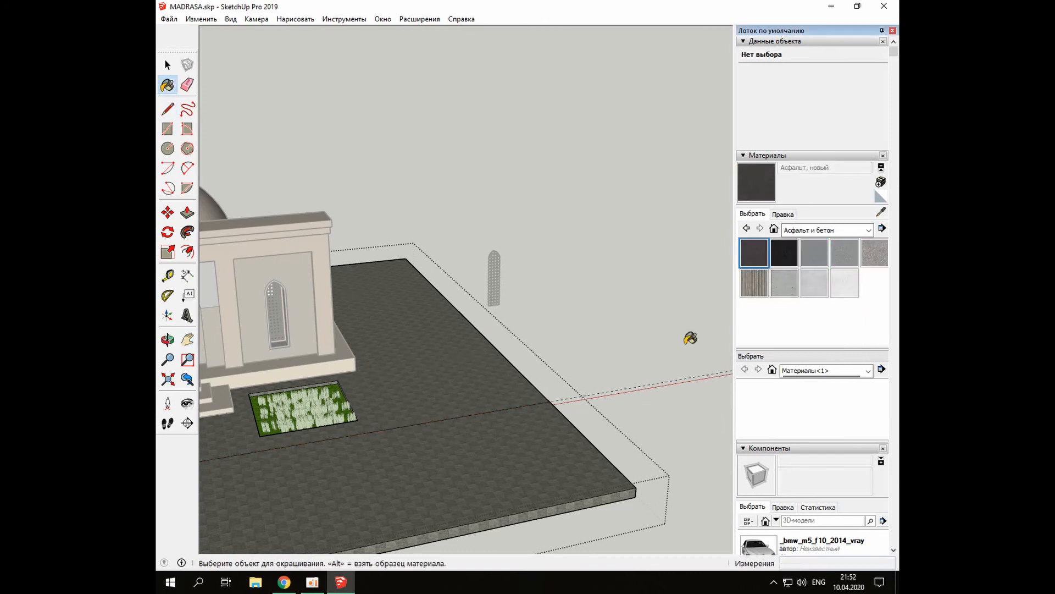
click(476, 455)
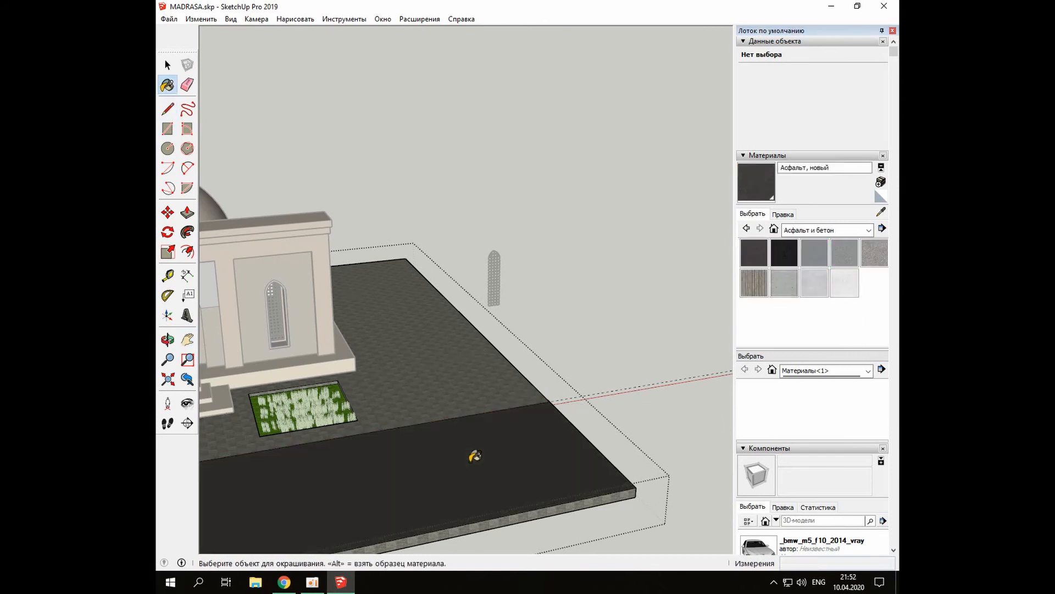
click(784, 264)
click(516, 464)
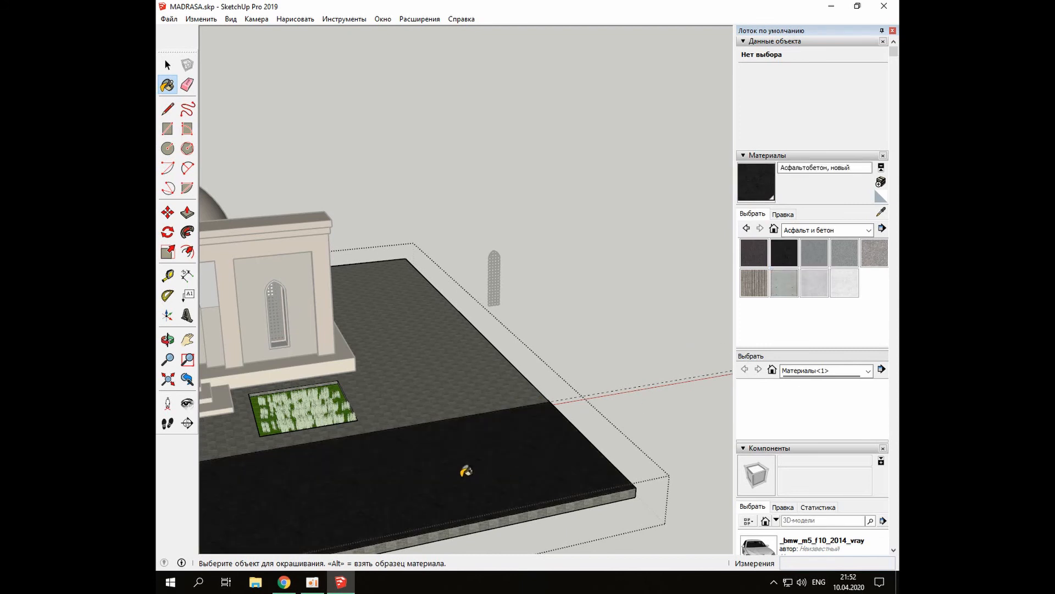
key(space)
key(Escape)
Examine the finished madrasa, minaret, lawns and asphalt road from several front angles with the materials tray closed
scroll(444, 466, down, 5)
mouse_move(443, 466)
middle_down()
mouse_move(393, 412)
mouse_move(432, 425)
mouse_move(481, 374)
mouse_move(485, 461)
mouse_move(409, 332)
mouse_move(462, 450)
middle_up()
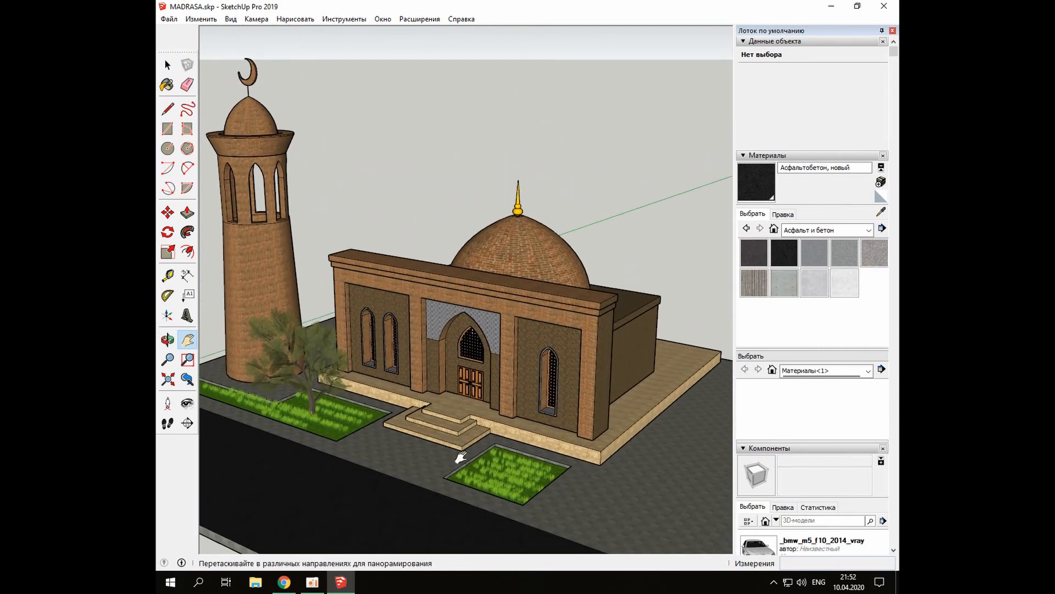
middle_drag(533, 496, 507, 471)
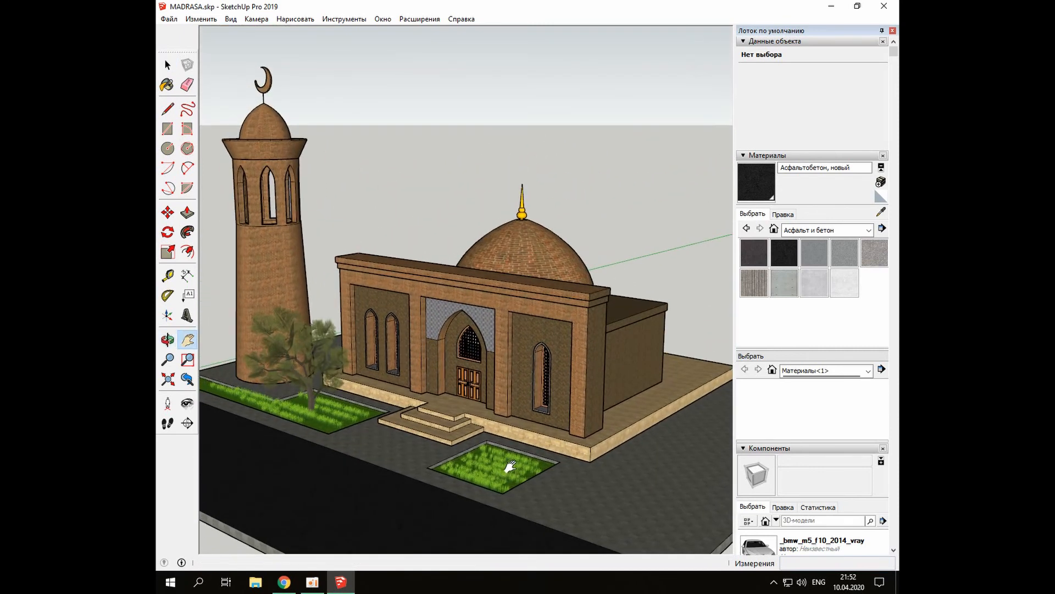
scroll(508, 471, up, 1)
click(893, 31)
scroll(691, 342, up, 1)
middle_drag(685, 334, 652, 311)
shift+middle_drag(581, 320, 582, 334)
scroll(582, 333, up, 1)
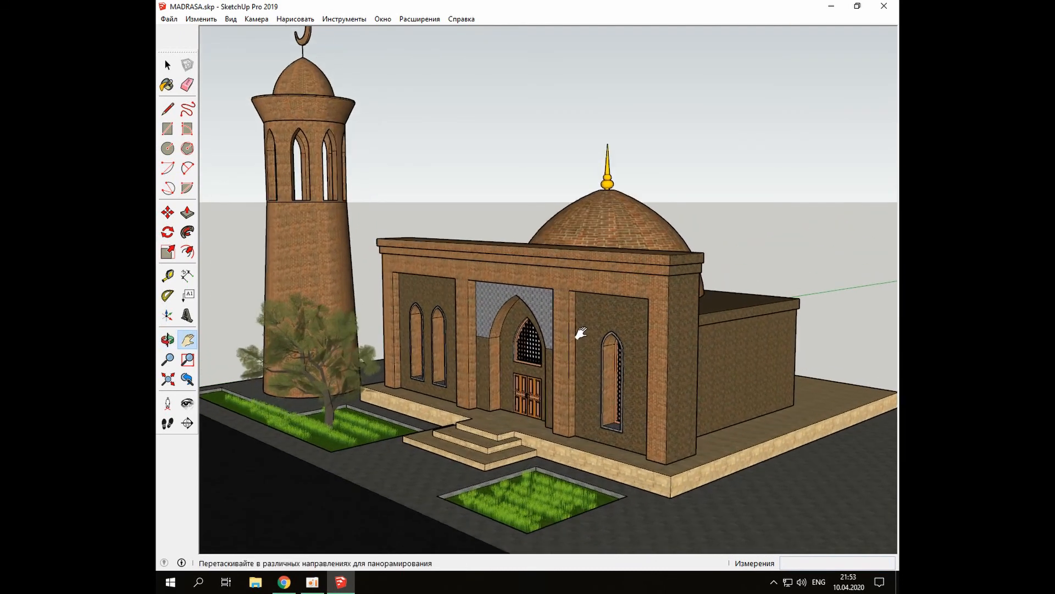
middle_drag(545, 367, 544, 355)
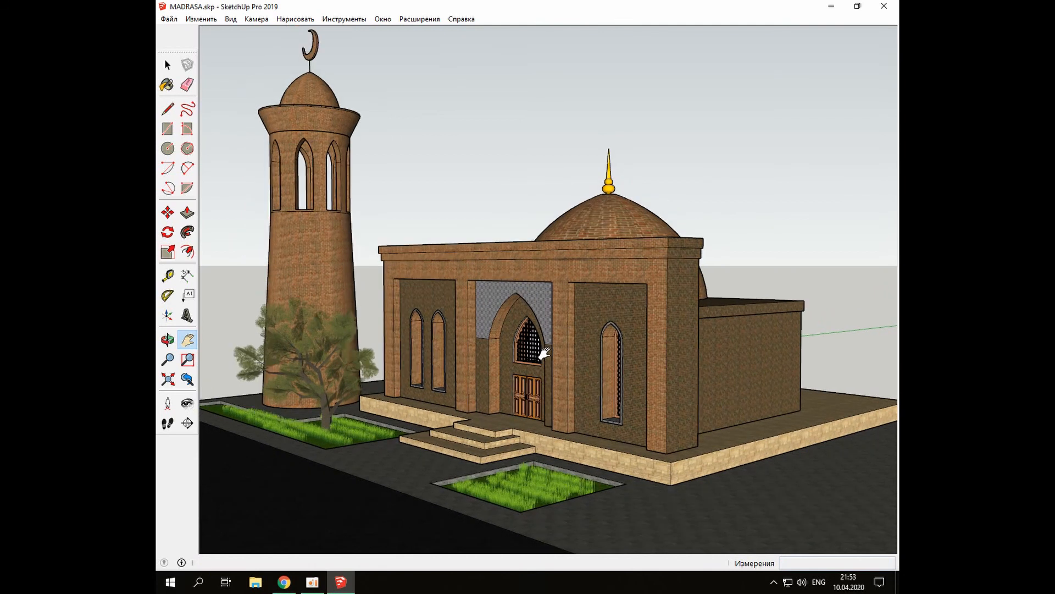